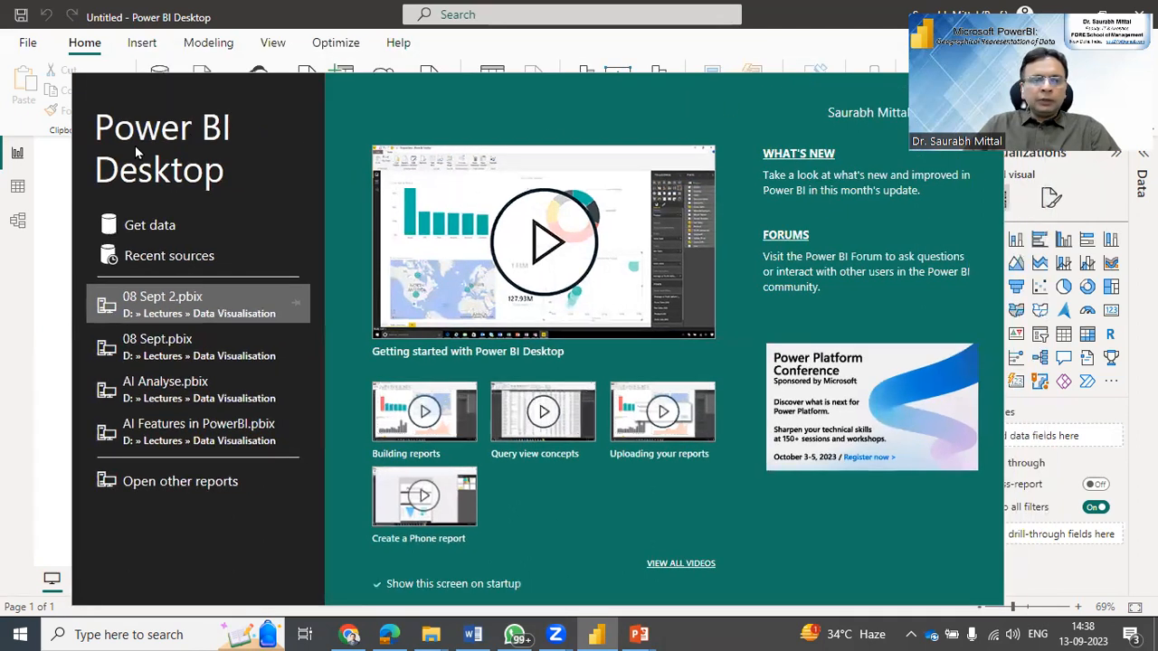
Connect to the Global Superstore Excel workbook as a data source.
{"action": "left_click", "coordinate": [136, 228]}
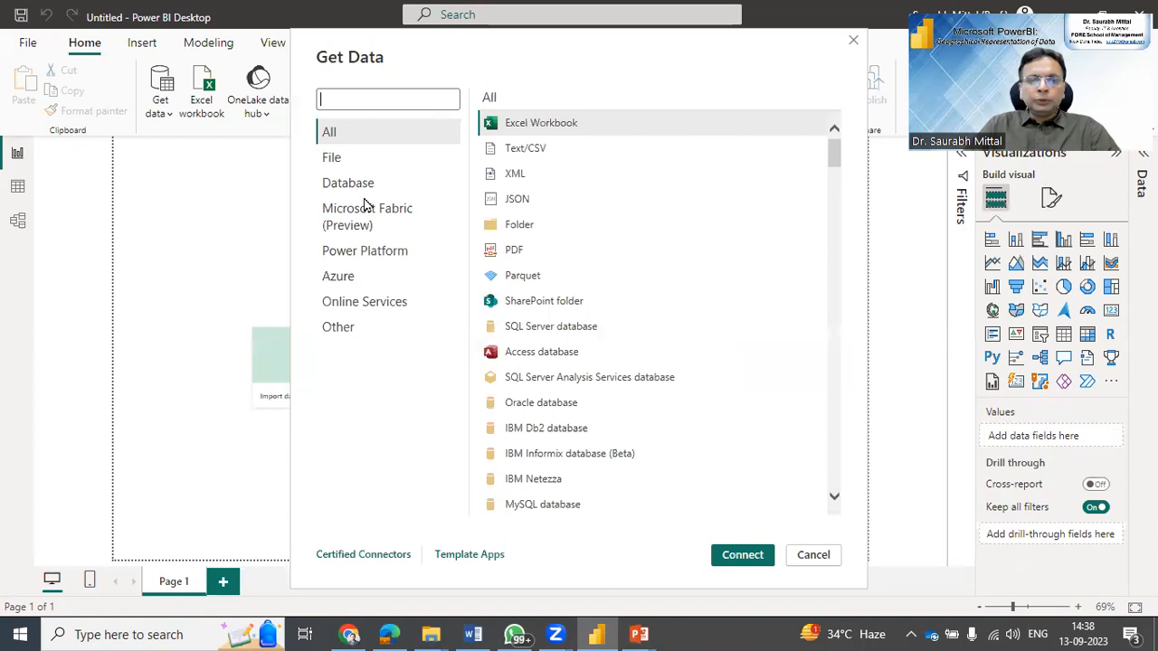
{"action": "double_click", "coordinate": [507, 125]}
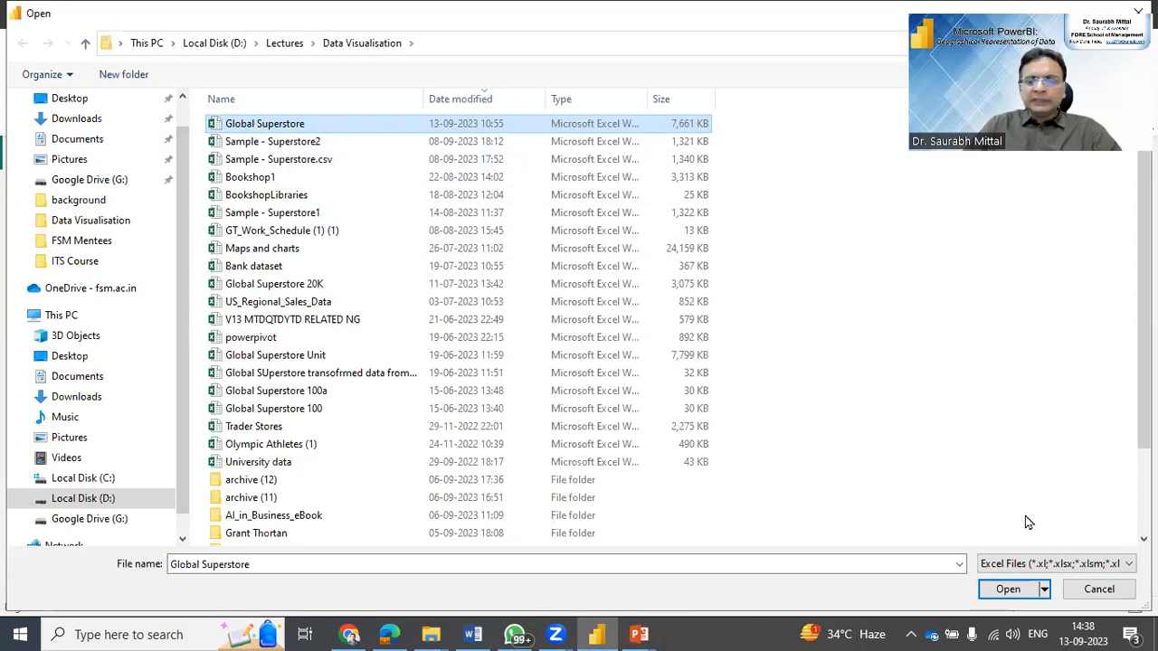
{"action": "left_click", "coordinate": [1003, 589]}
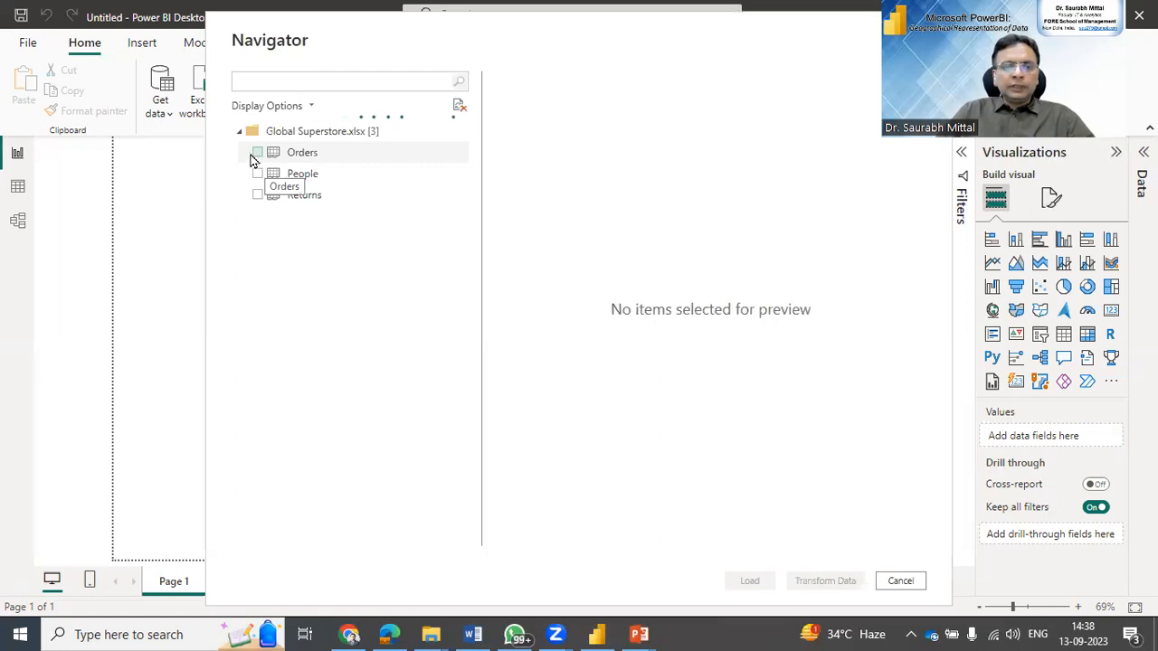
Select the Orders table, review its preview columns, and open it for transformation in Power Query Editor.
{"action": "left_click", "coordinate": [259, 152]}
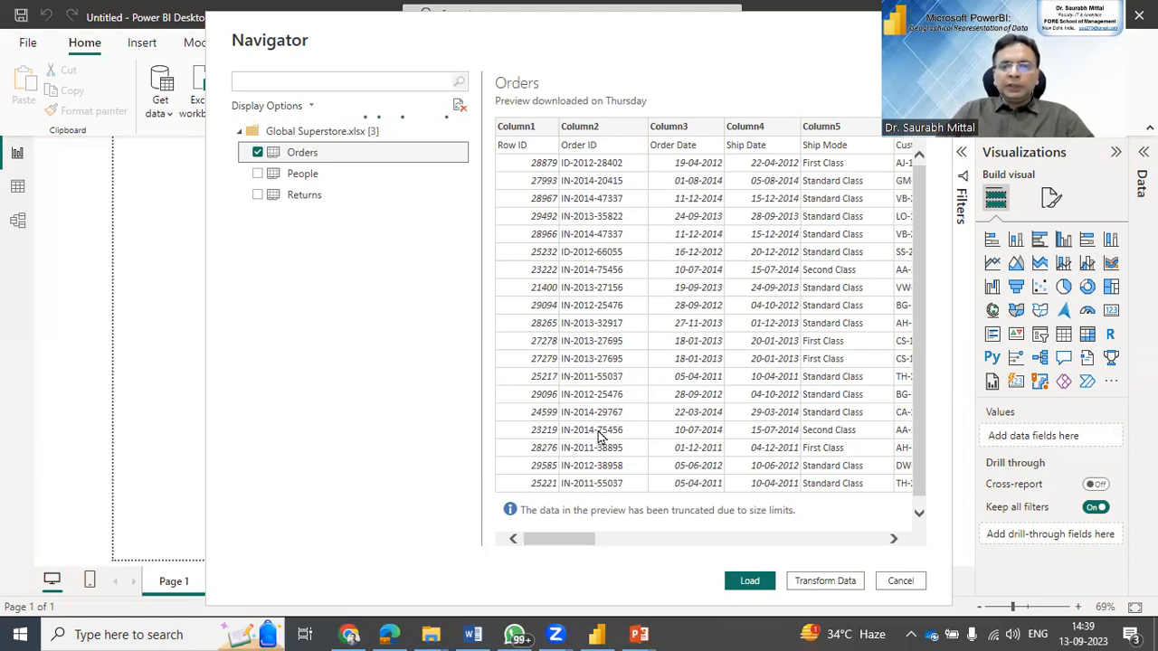
{"action": "left_click_drag", "start_coordinate": [555, 546], "coordinate": [734, 553]}
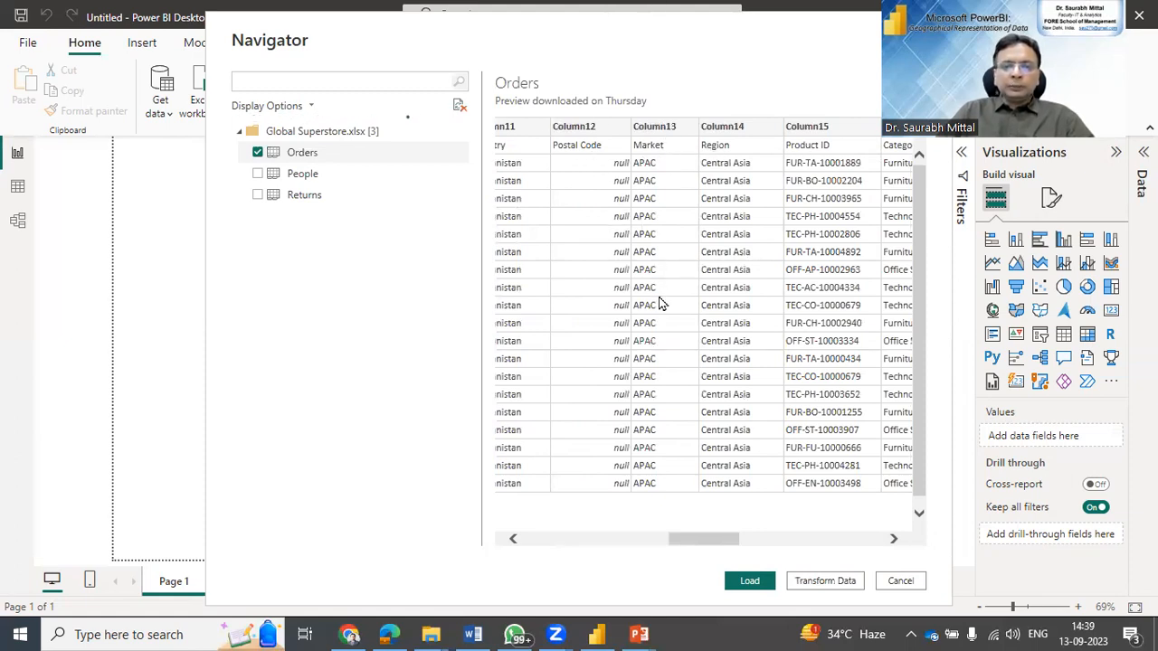
{"action": "left_click_drag", "start_coordinate": [697, 544], "coordinate": [848, 539]}
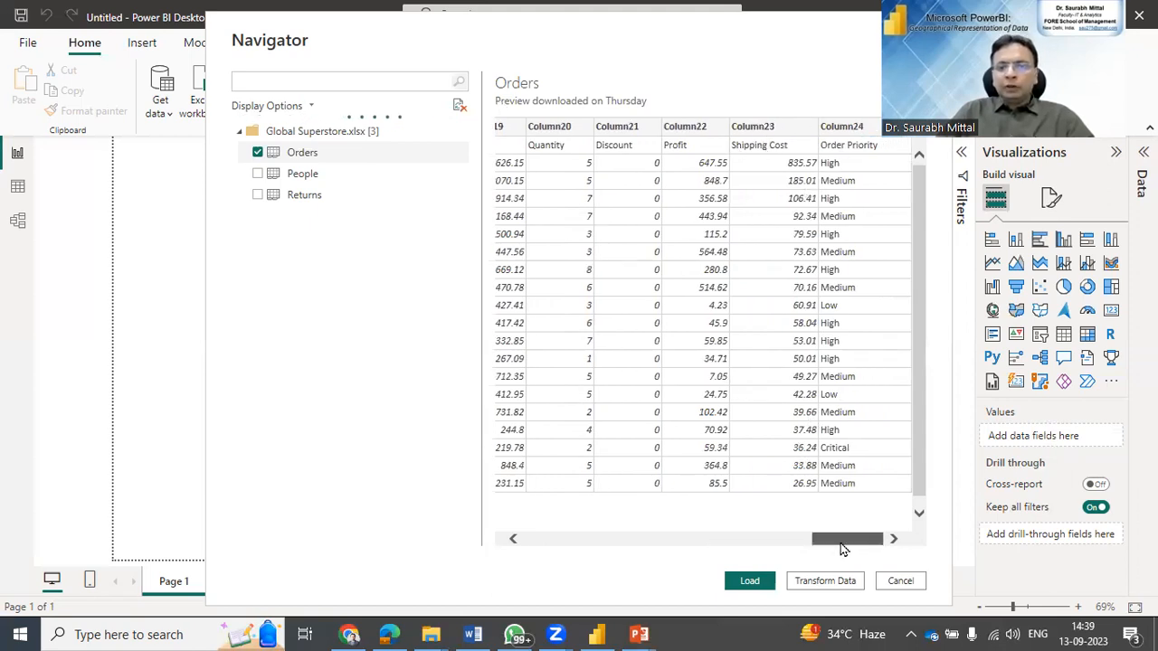
{"action": "left_click_drag", "start_coordinate": [819, 545], "coordinate": [507, 524]}
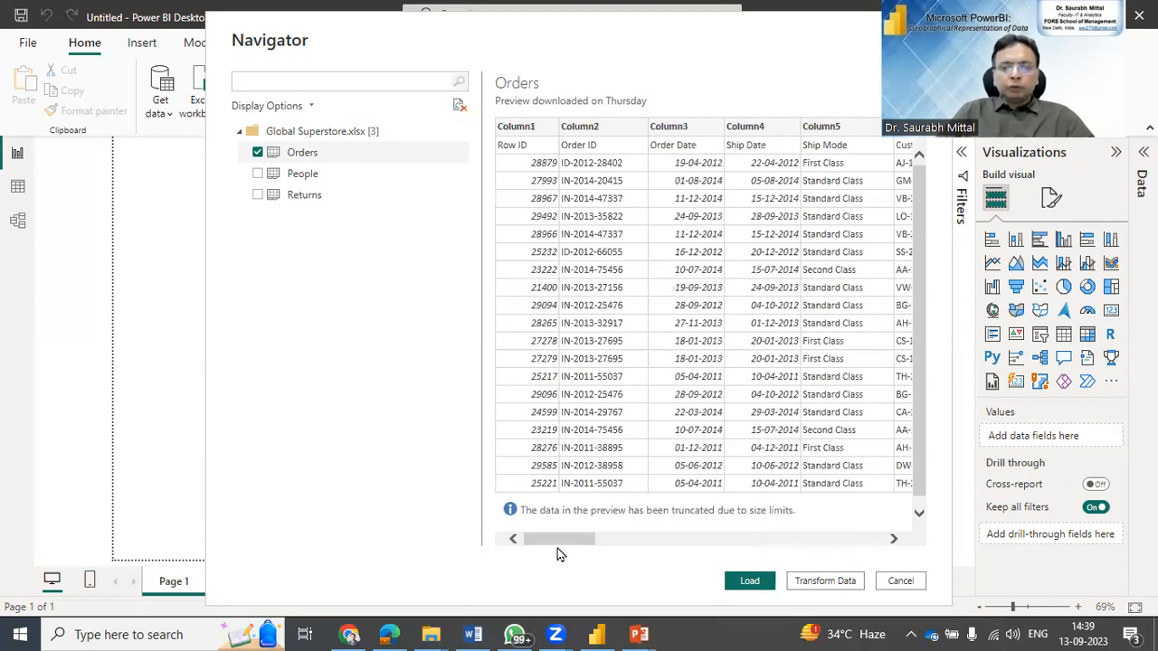
{"action": "left_click_drag", "start_coordinate": [561, 545], "coordinate": [622, 553]}
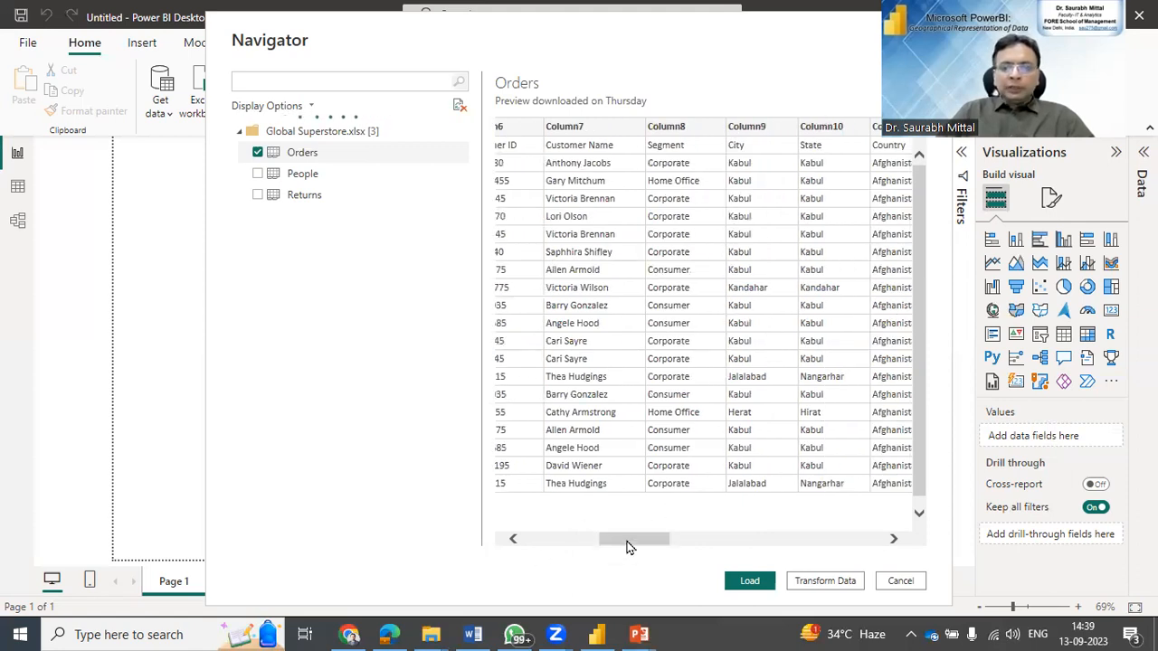
{"action": "scroll", "coordinate": [721, 238], "scroll_direction": "right", "scroll_amount": 3}
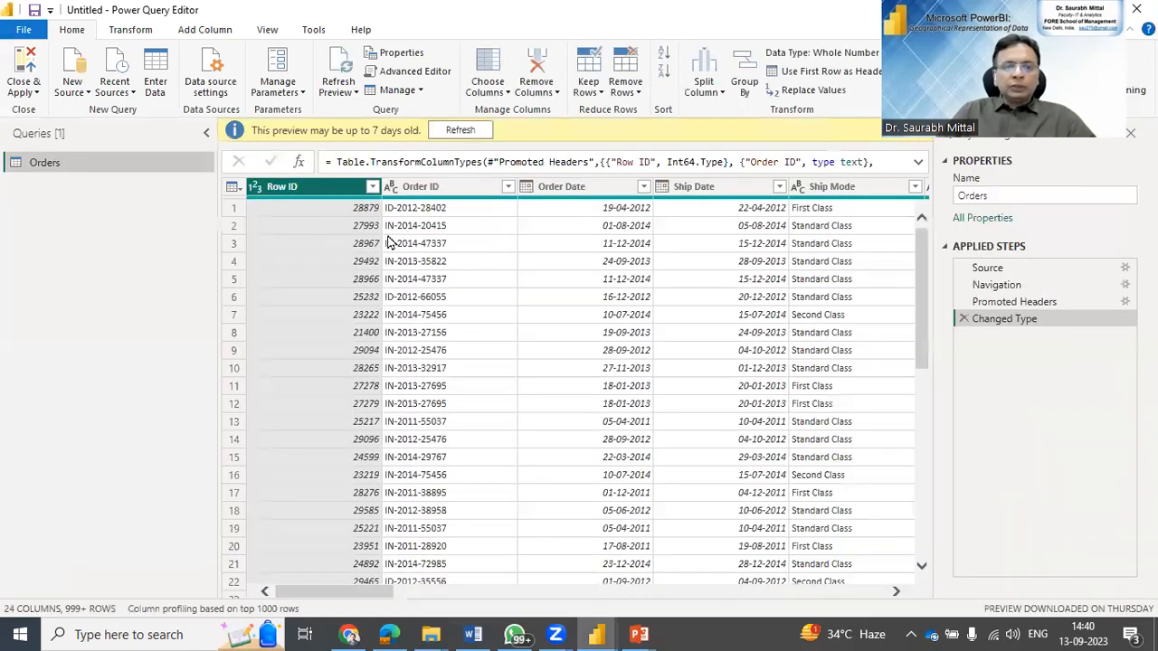
Refresh the outdated preview of the Orders query and look through its rows.
{"action": "left_click", "coordinate": [237, 247]}
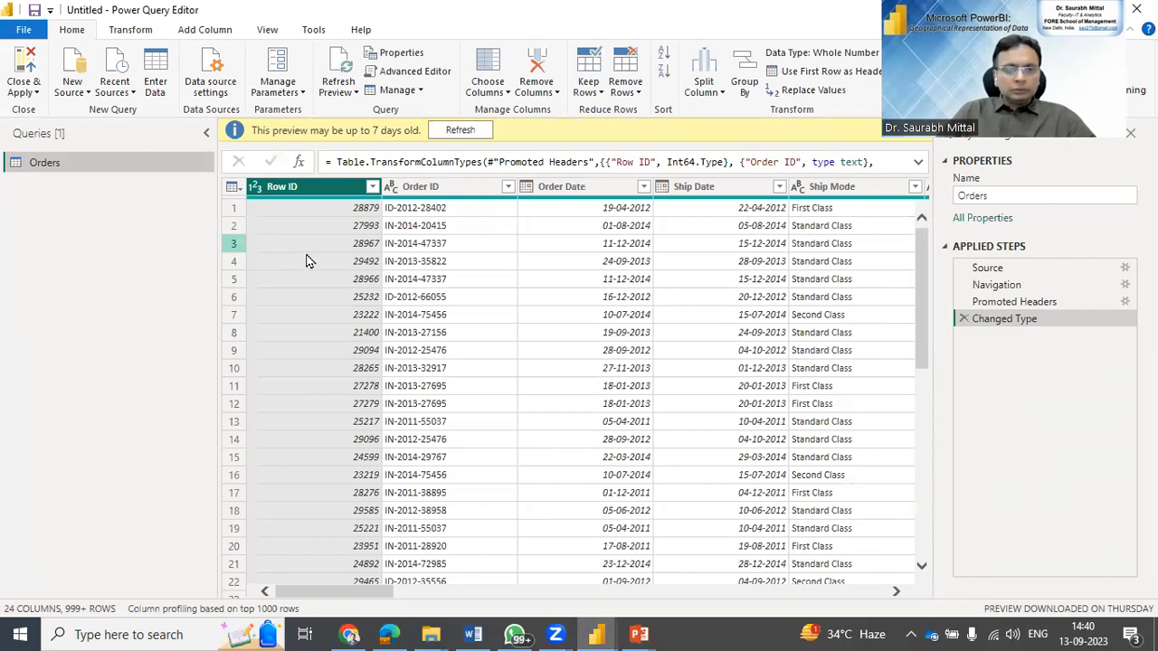
{"action": "left_click", "coordinate": [458, 130]}
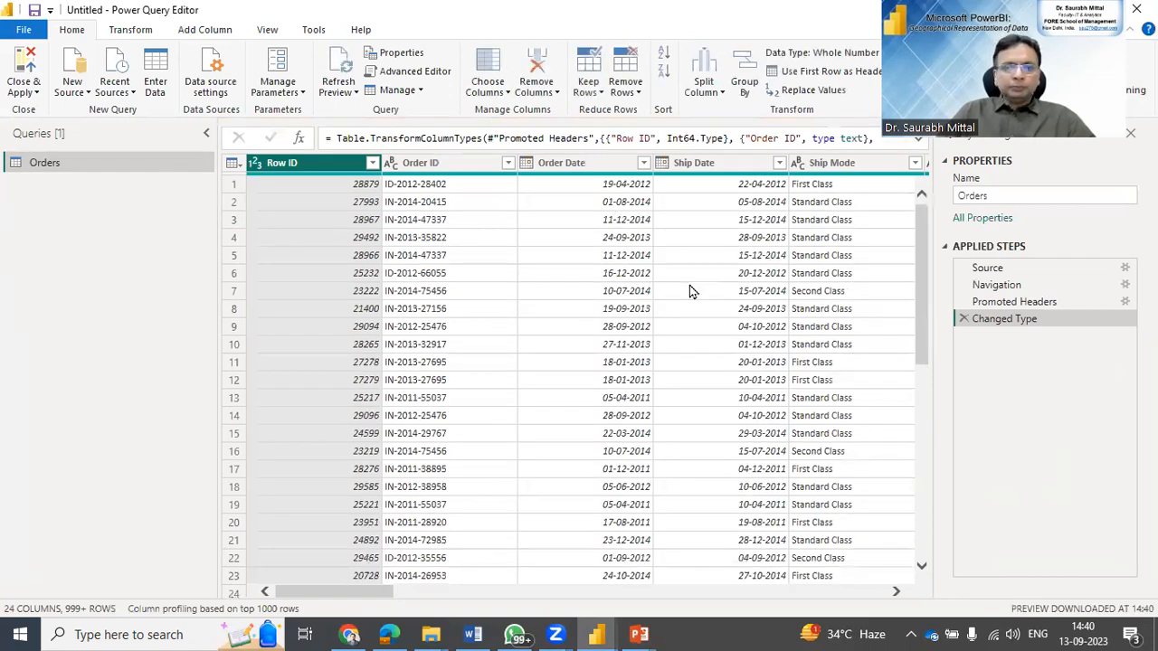
{"action": "scroll", "coordinate": [689, 285], "scroll_direction": "down", "scroll_amount": 9}
{"action": "scroll", "coordinate": [292, 265], "scroll_direction": "down", "scroll_amount": 3}
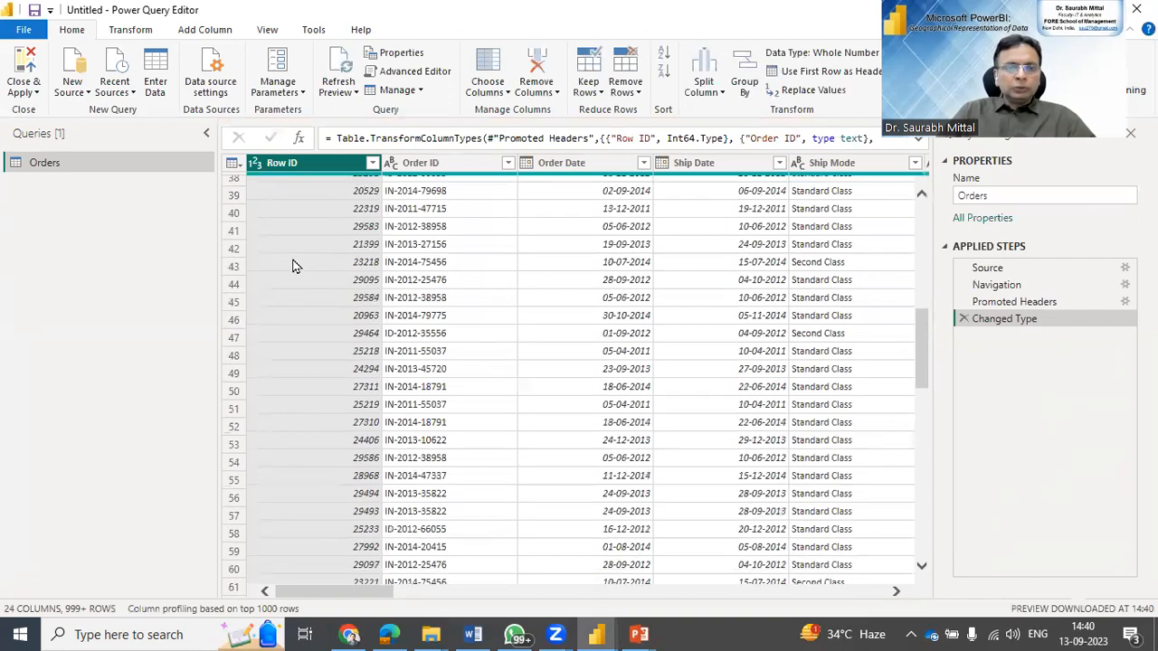
{"action": "scroll", "coordinate": [292, 265], "scroll_direction": "up", "scroll_amount": 12}
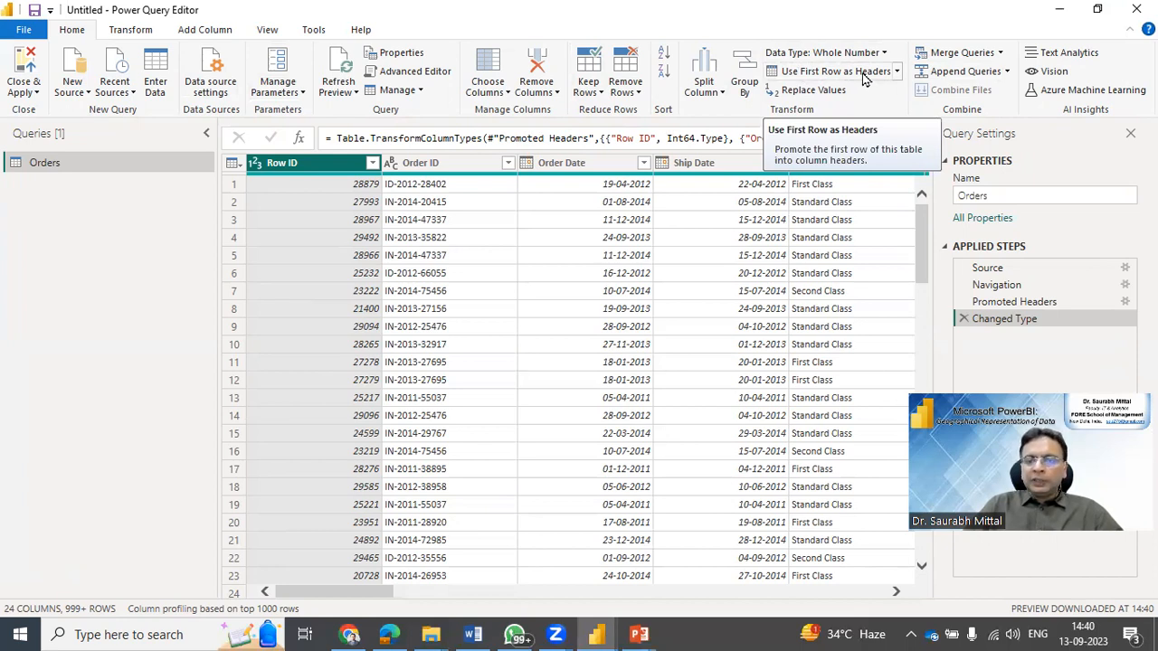
Close the query editor, apply the changes to load Orders into the report, and expand the table's field list.
{"action": "left_click", "coordinate": [27, 76]}
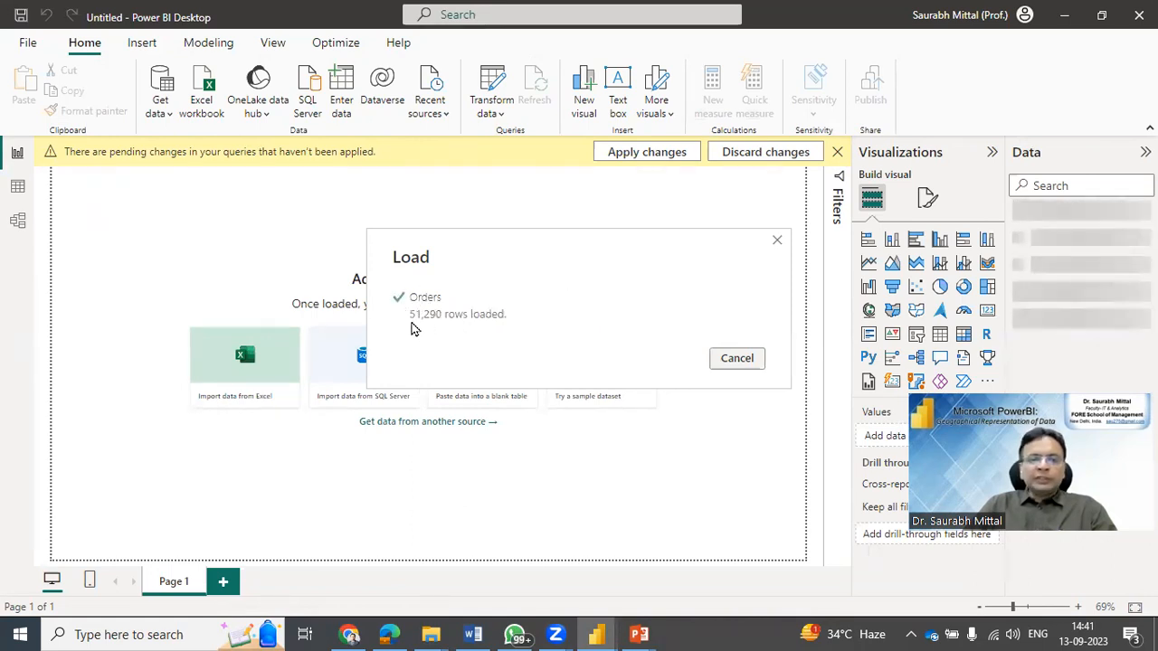
{"action": "left_click", "coordinate": [722, 359]}
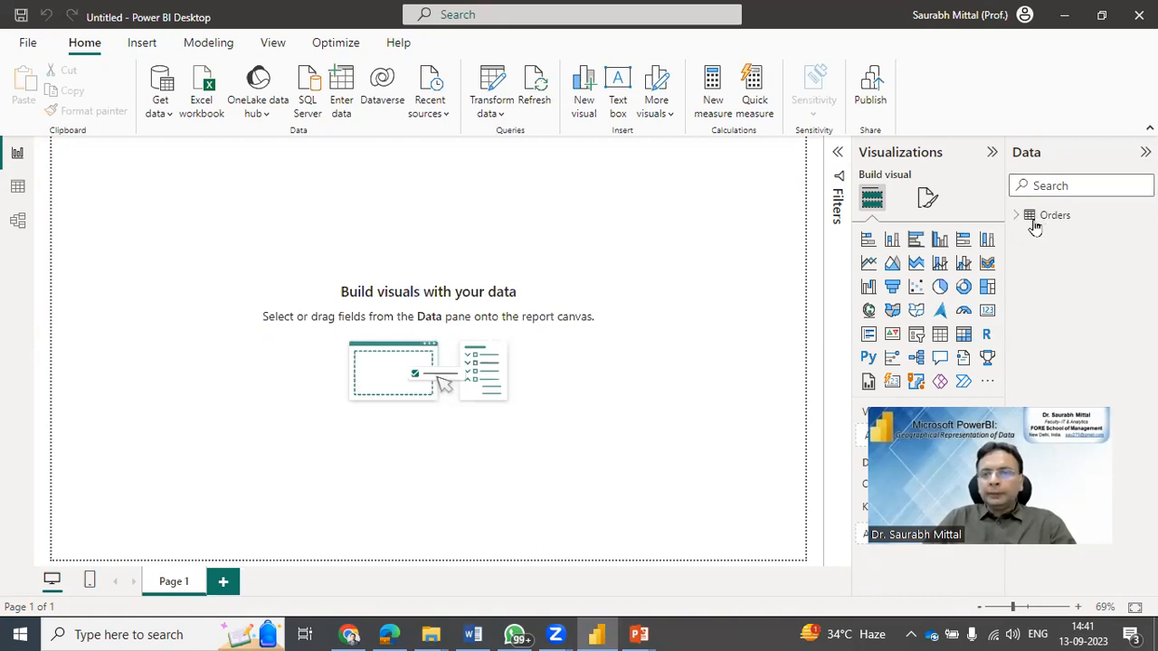
{"action": "left_click", "coordinate": [1016, 217]}
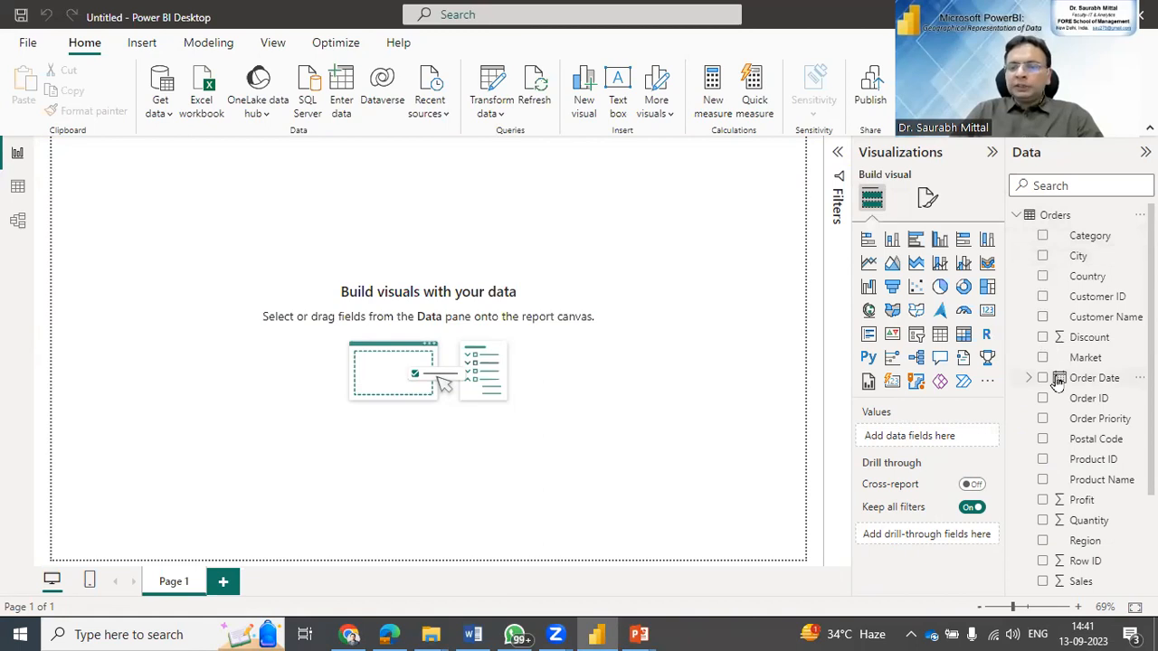
Create a map visual of Sales by Country from the Orders fields.
{"action": "scroll", "coordinate": [1058, 384], "scroll_direction": "down", "scroll_amount": 3}
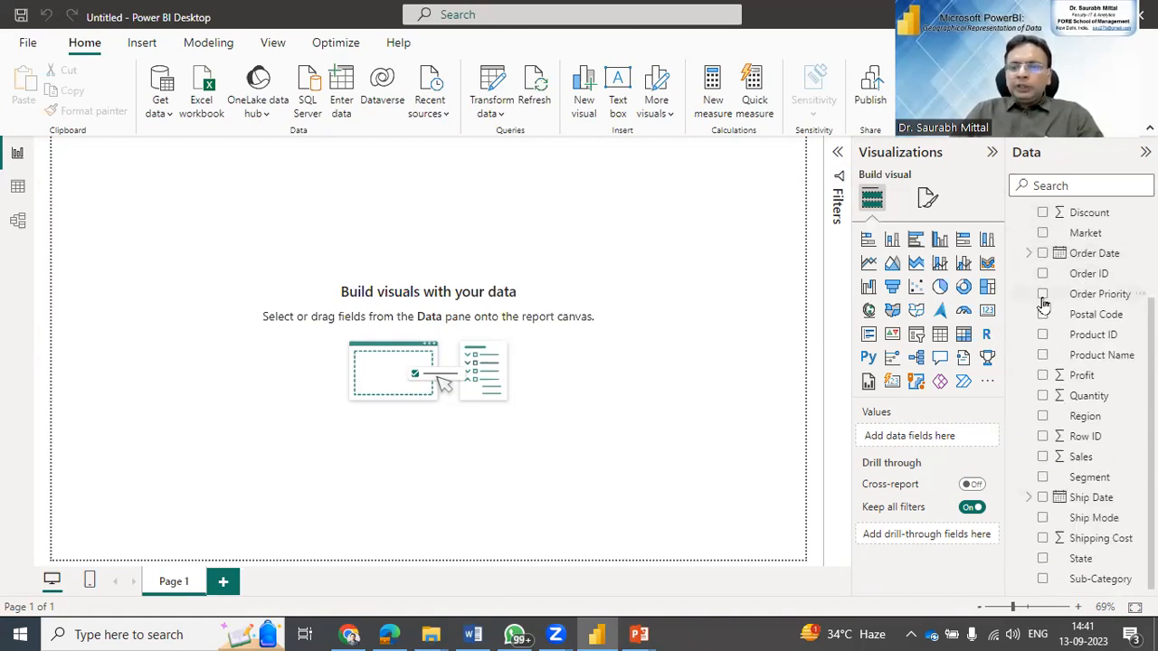
{"action": "scroll", "coordinate": [1044, 308], "scroll_direction": "up", "scroll_amount": 3}
{"action": "scroll", "coordinate": [1055, 340], "scroll_direction": "down", "scroll_amount": 3}
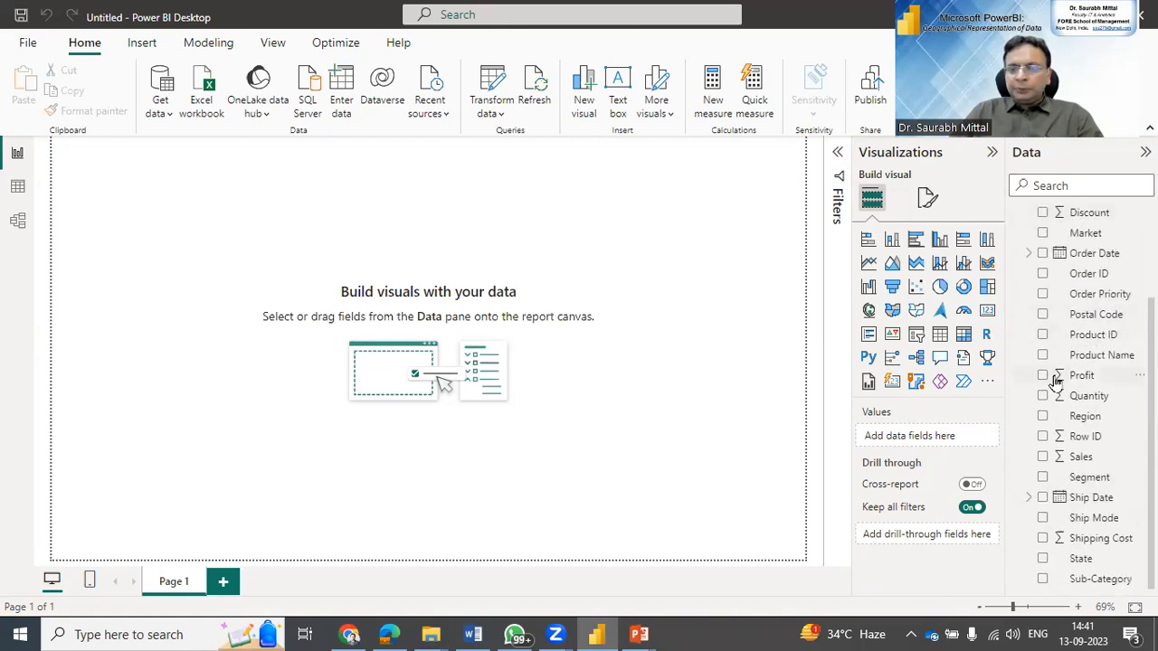
{"action": "scroll", "coordinate": [1060, 364], "scroll_direction": "up", "scroll_amount": 1}
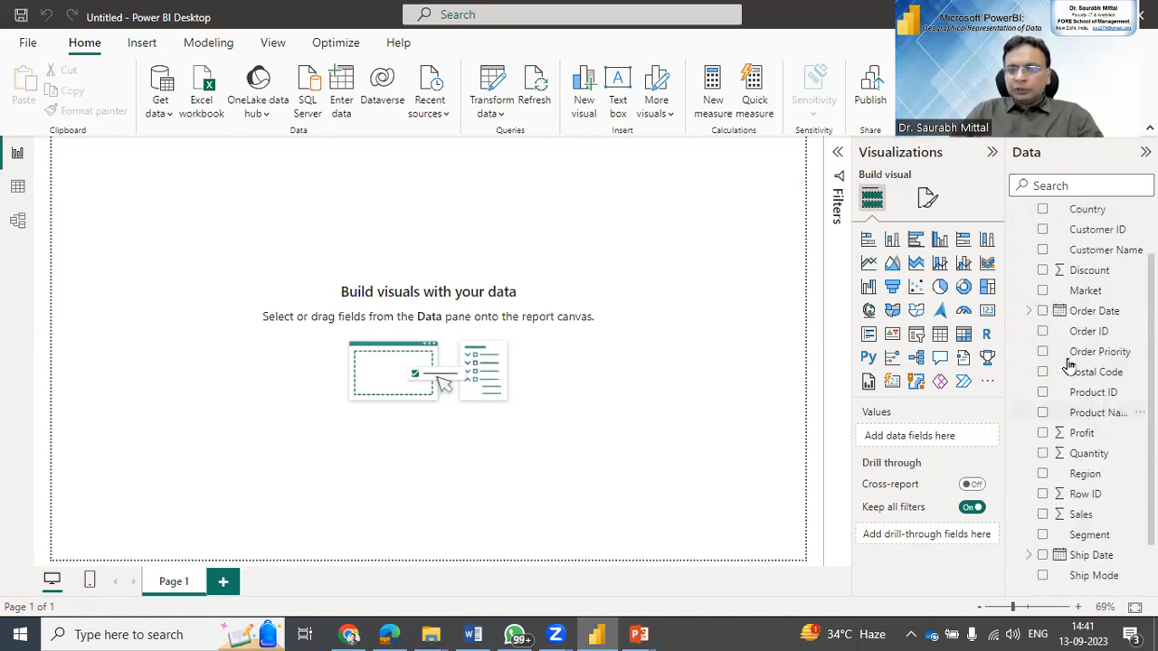
{"action": "left_click", "coordinate": [1041, 210]}
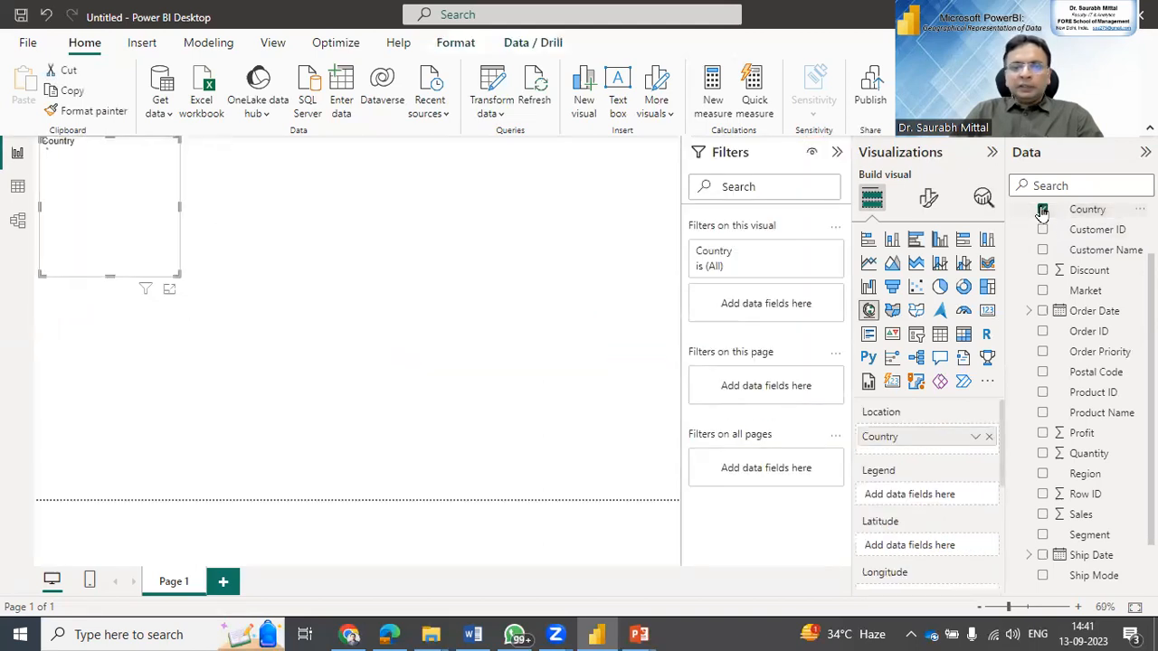
{"action": "scroll", "coordinate": [1125, 369], "scroll_direction": "down", "scroll_amount": 1}
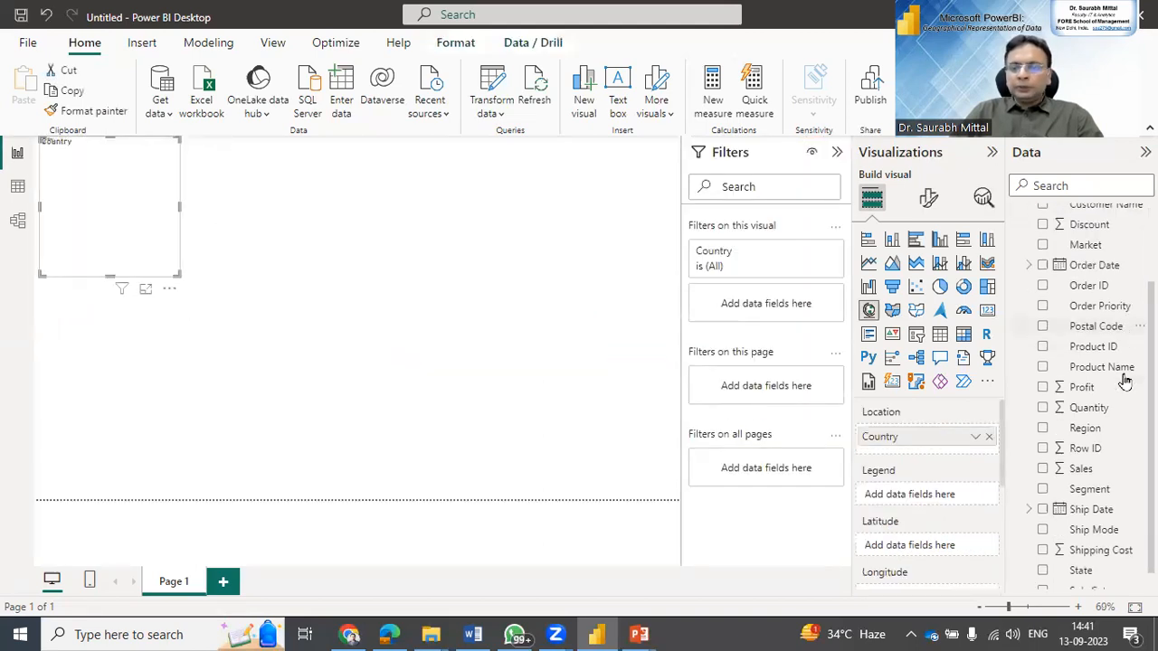
{"action": "left_click", "coordinate": [1042, 458]}
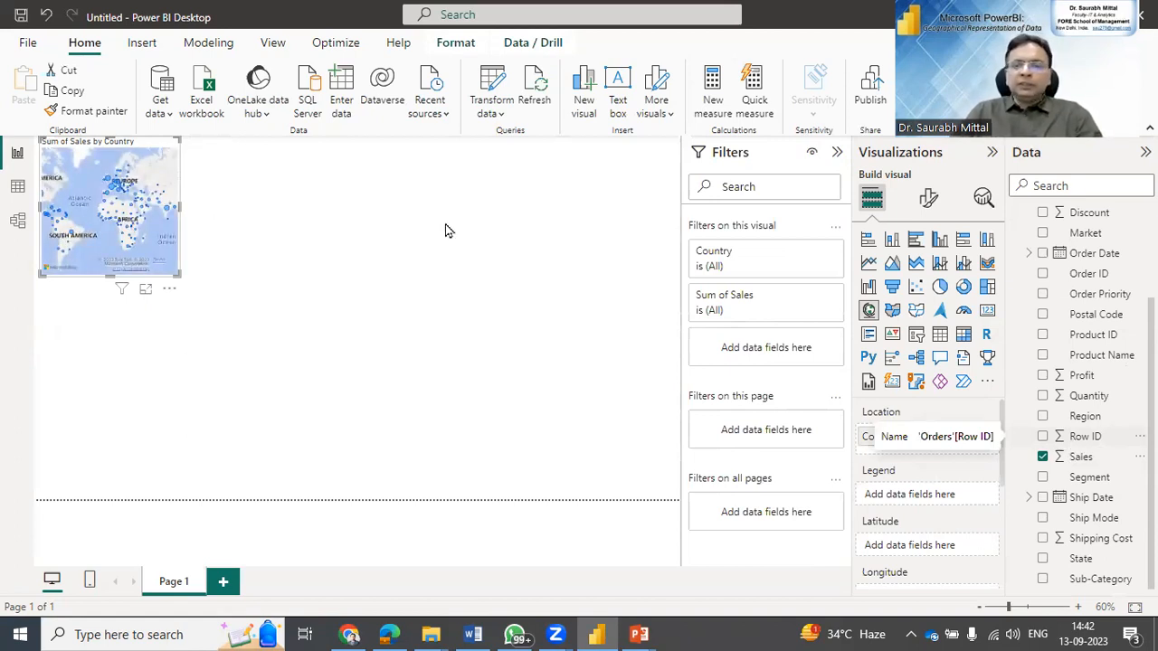
Enlarge the sales map to nearly fill the report page and collapse the Filters pane.
{"action": "scroll", "coordinate": [1080, 274], "scroll_direction": "up", "scroll_amount": 3}
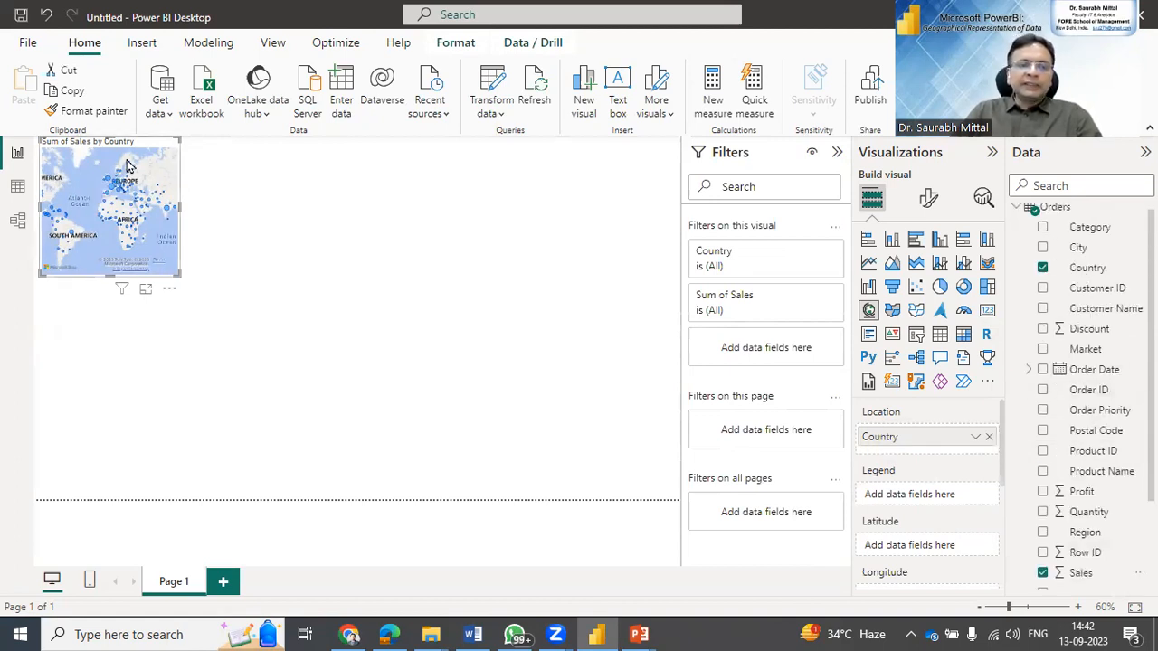
{"action": "left_click_drag", "start_coordinate": [180, 275], "coordinate": [488, 397]}
{"action": "left_click_drag", "start_coordinate": [579, 450], "coordinate": [666, 485]}
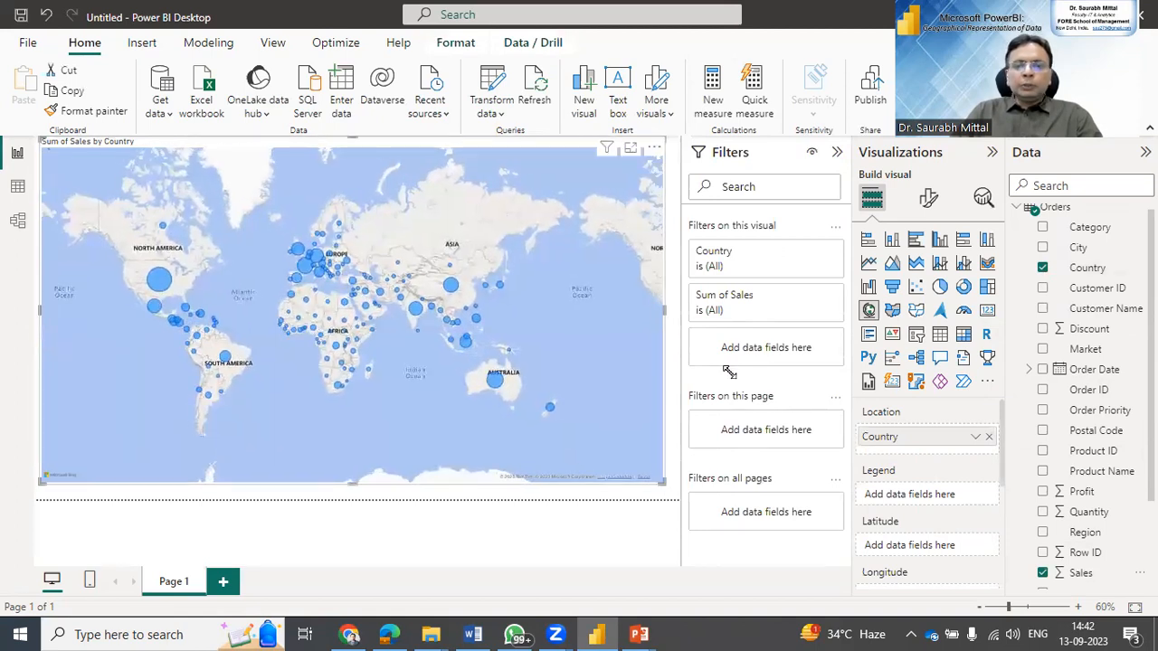
{"action": "left_click", "coordinate": [837, 152]}
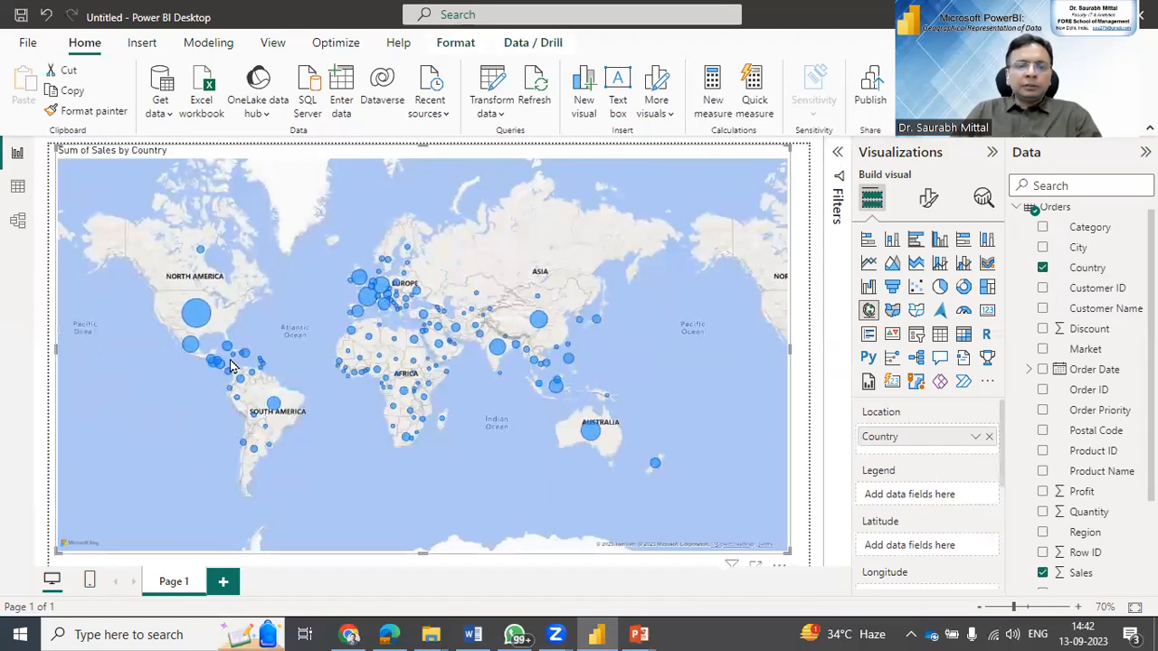
{"action": "mouse_move", "coordinate": [192, 325]}
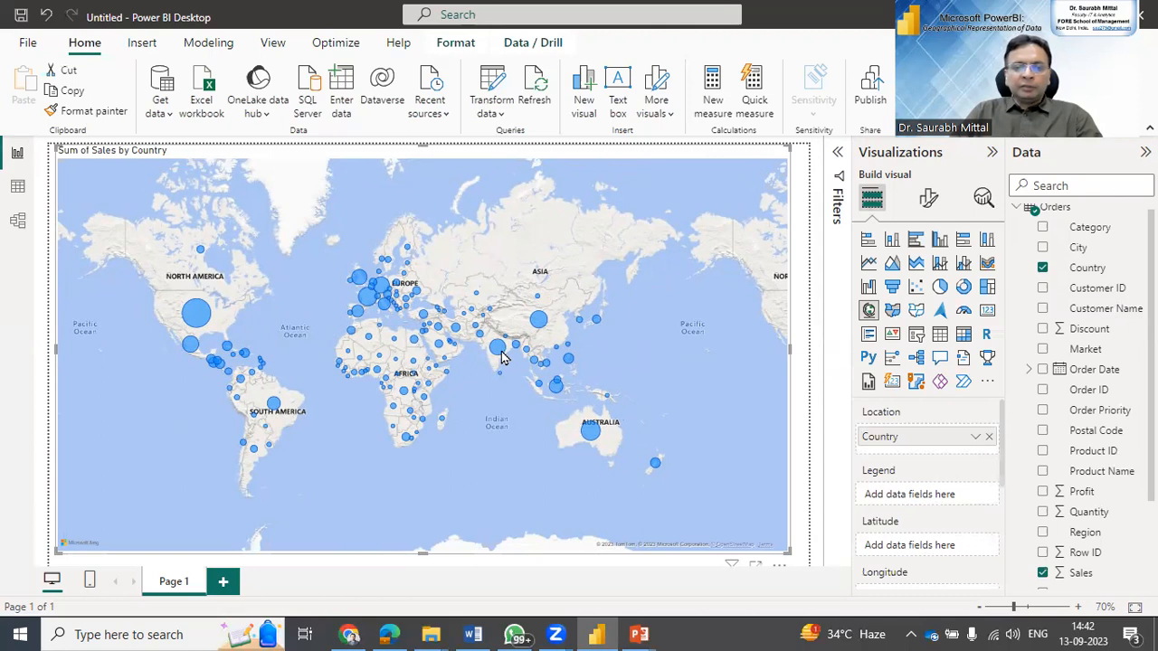
{"action": "mouse_move", "coordinate": [502, 353]}
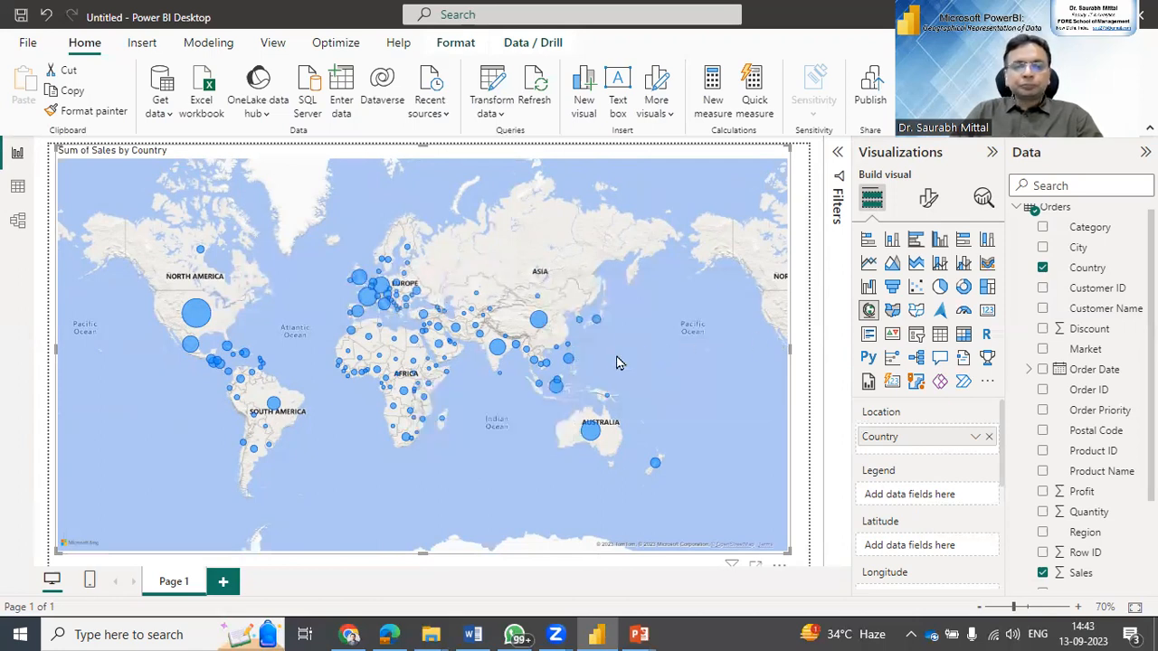
Assign the Region field to the map's legend to color the bubbles by region.
{"action": "scroll", "coordinate": [618, 362], "scroll_direction": "up", "scroll_amount": 3}
{"action": "scroll", "coordinate": [618, 362], "scroll_direction": "down", "scroll_amount": 3}
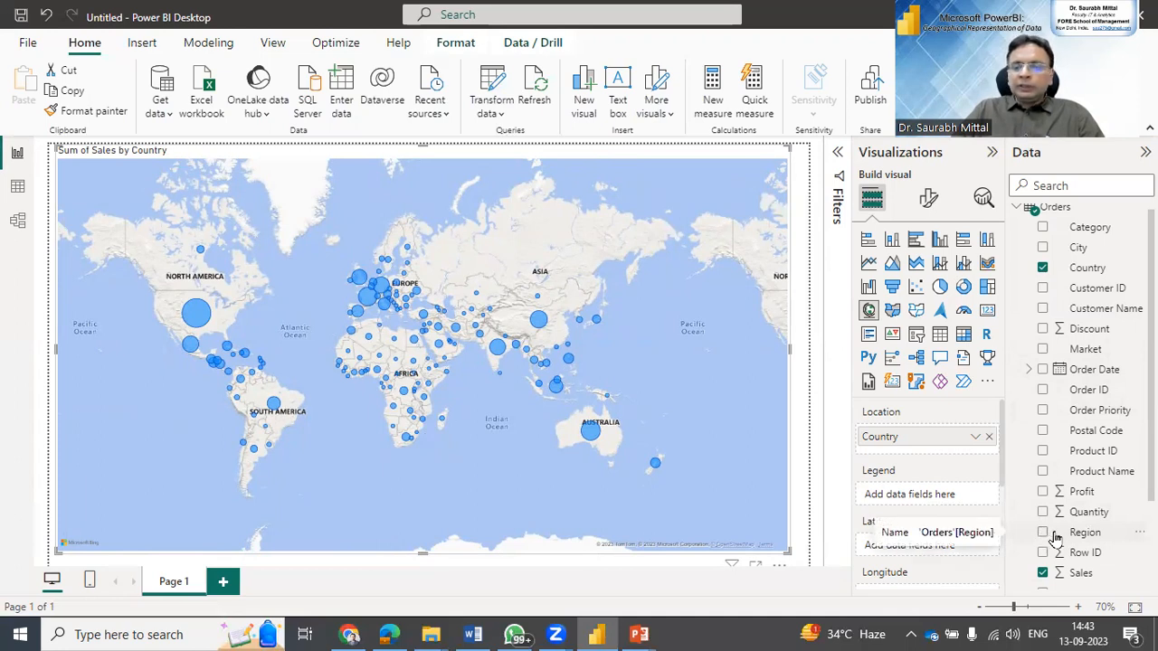
{"action": "left_click_drag", "start_coordinate": [1079, 540], "coordinate": [930, 500]}
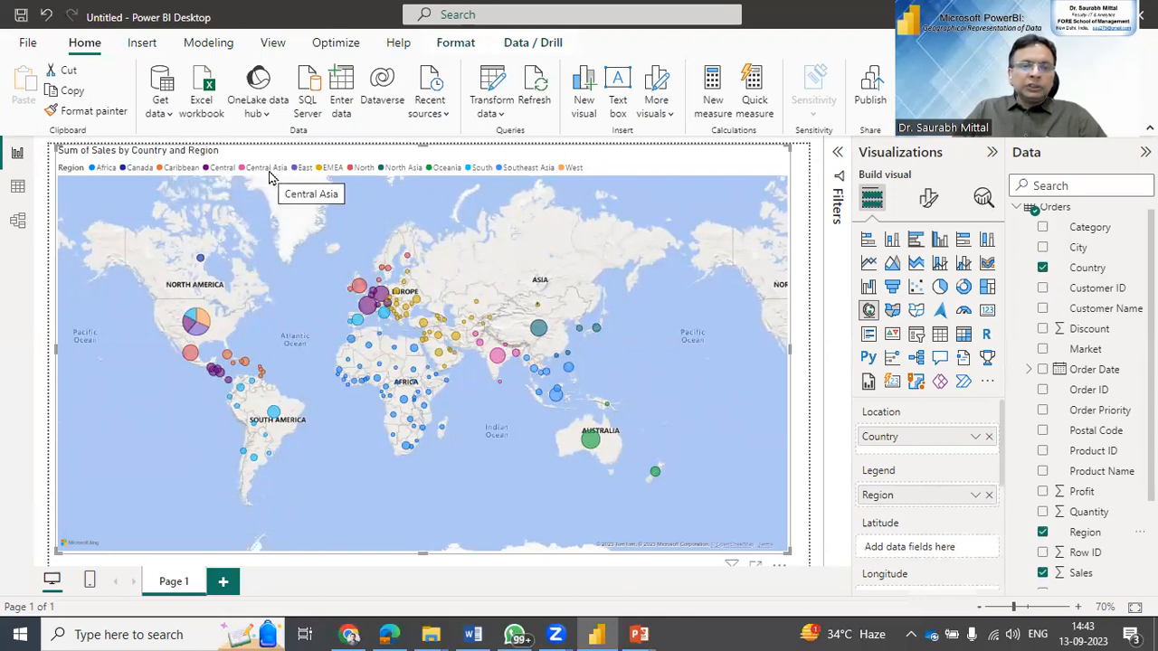
{"action": "scroll", "coordinate": [575, 365], "scroll_direction": "up", "scroll_amount": 3}
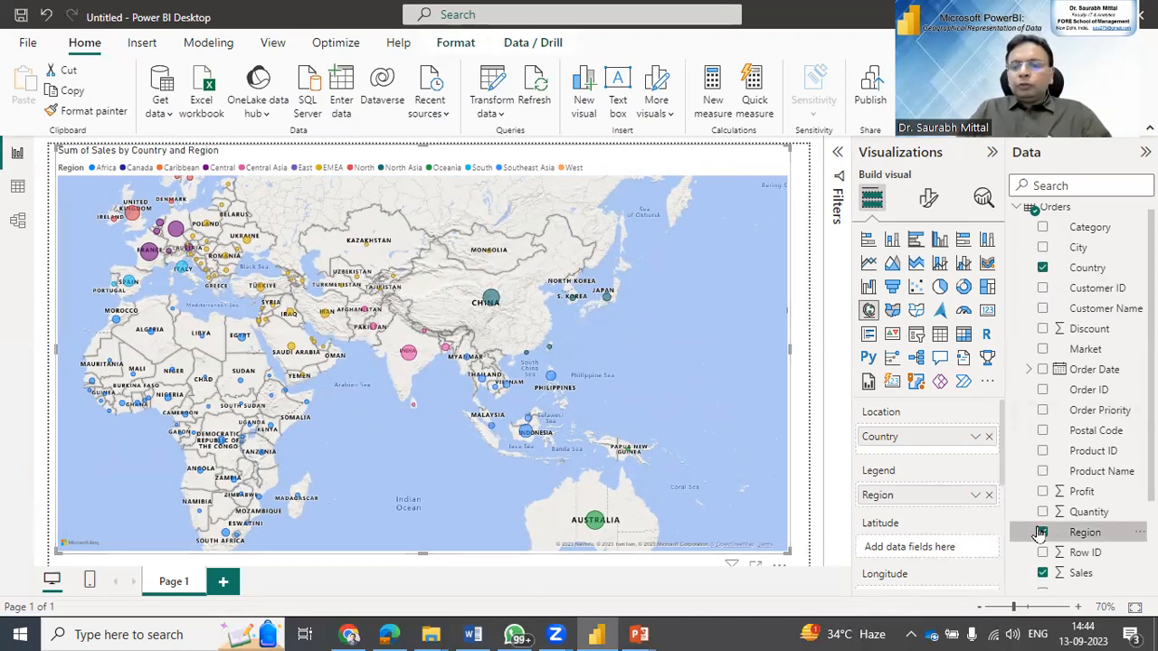
Replace Region with the Market field in the map's legend and inspect the bubbles across the world.
{"action": "left_click", "coordinate": [988, 496]}
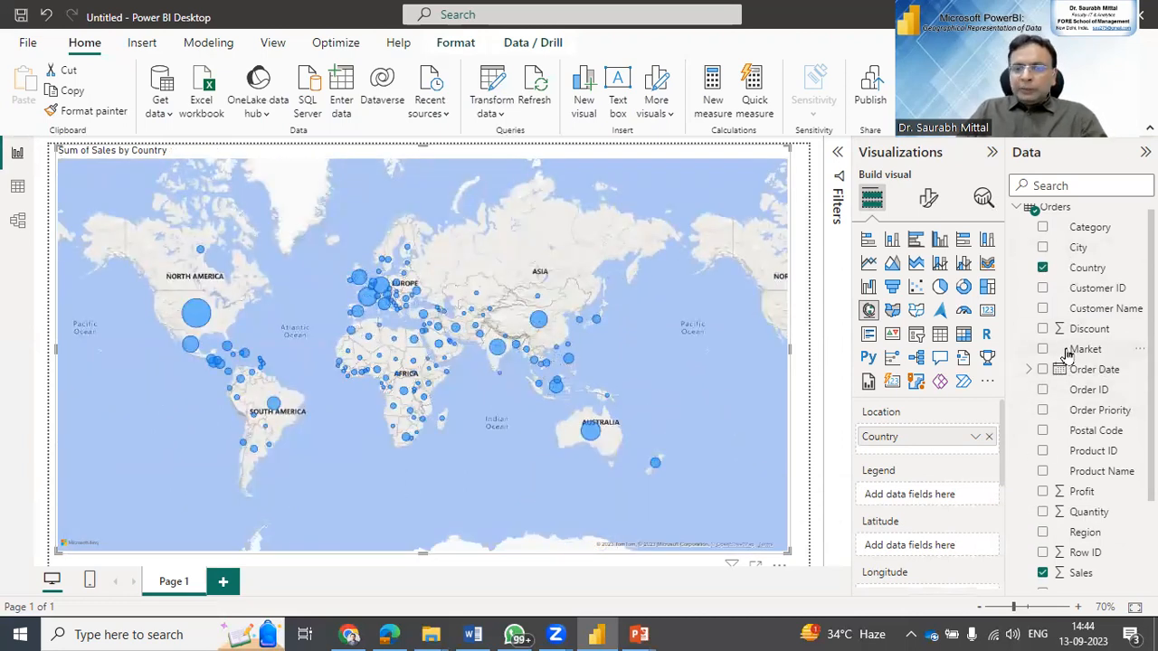
{"action": "left_click_drag", "start_coordinate": [1072, 351], "coordinate": [916, 493]}
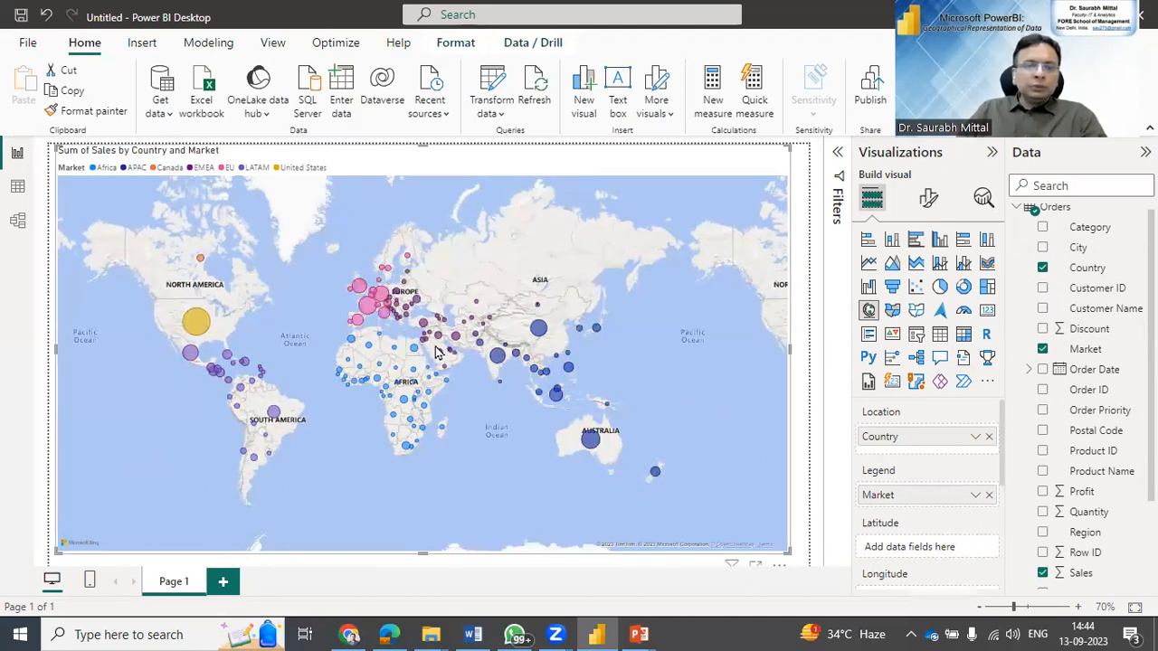
{"action": "scroll", "coordinate": [334, 356], "scroll_direction": "up", "scroll_amount": 3}
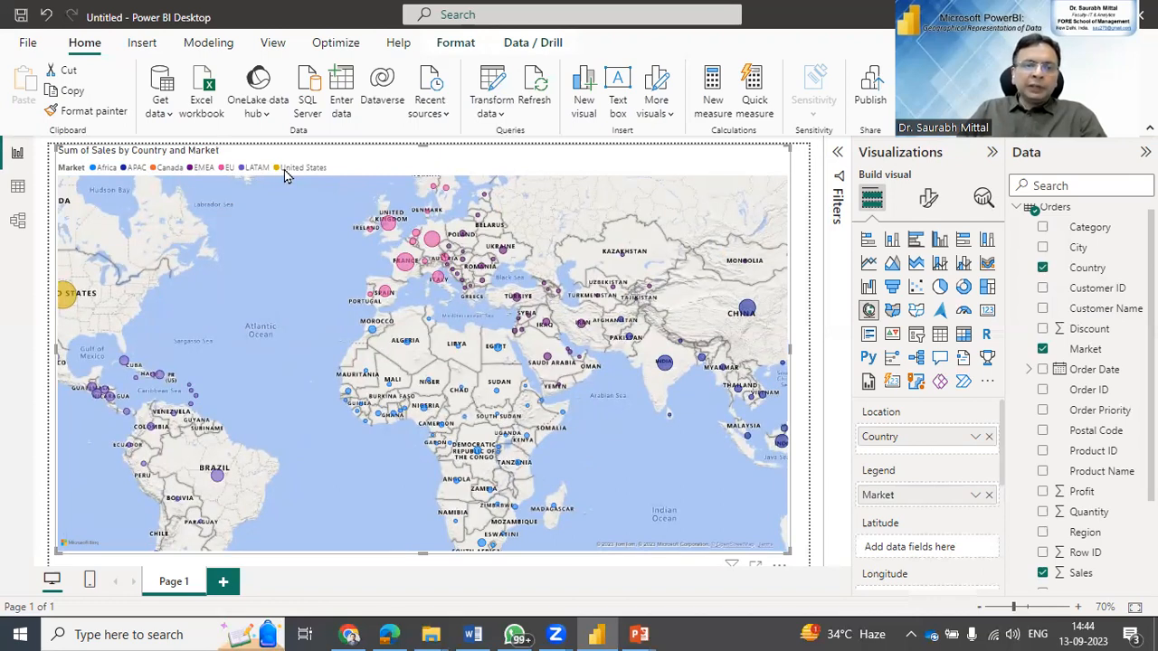
{"action": "scroll", "coordinate": [555, 333], "scroll_direction": "down", "scroll_amount": 2}
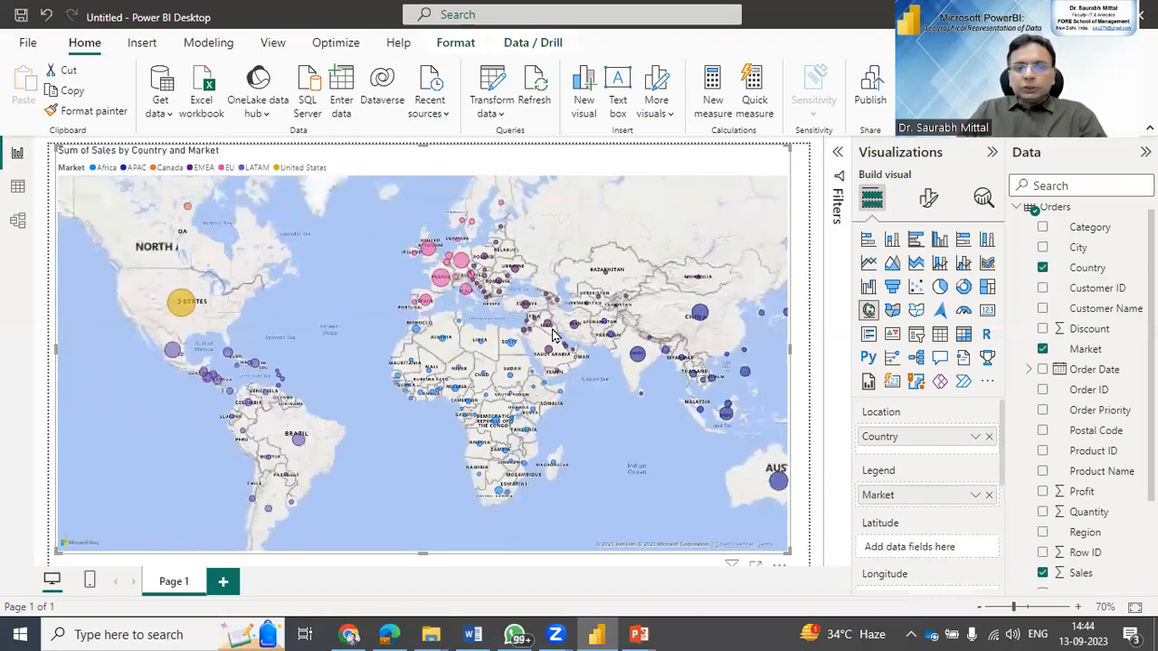
{"action": "left_click_drag", "start_coordinate": [435, 335], "coordinate": [335, 279]}
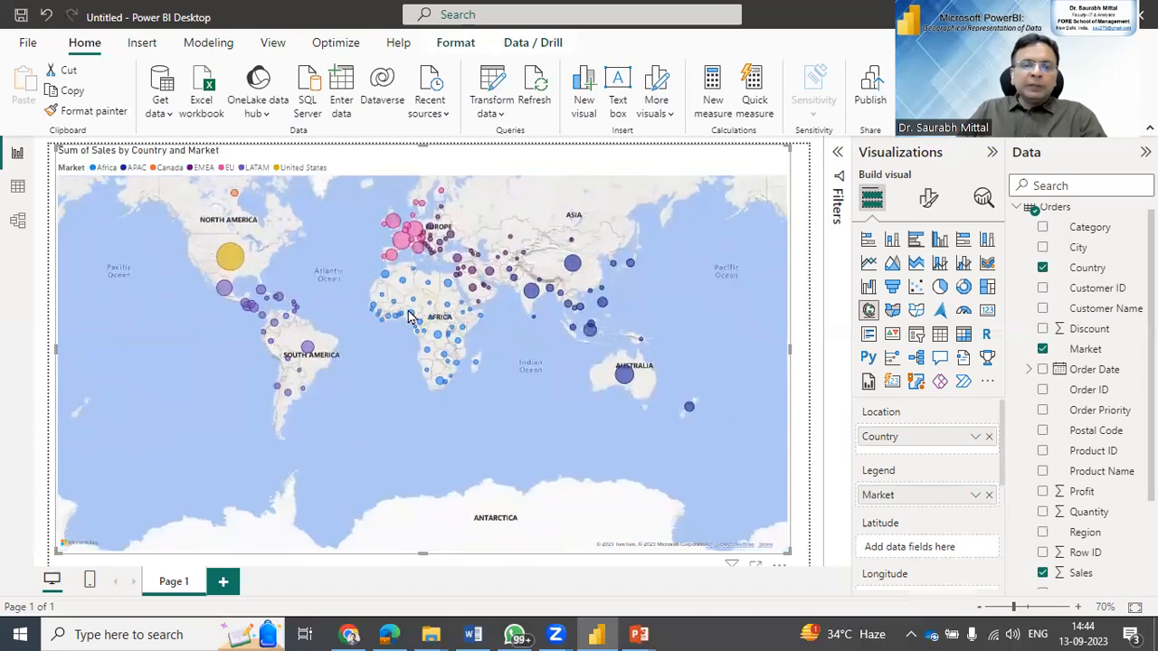
Inspect the sales bubbles across the continents and slightly narrow the map visual on the report page.
{"action": "scroll", "coordinate": [406, 317], "scroll_direction": "up", "scroll_amount": 2}
{"action": "left_click_drag", "start_coordinate": [286, 202], "coordinate": [339, 288]}
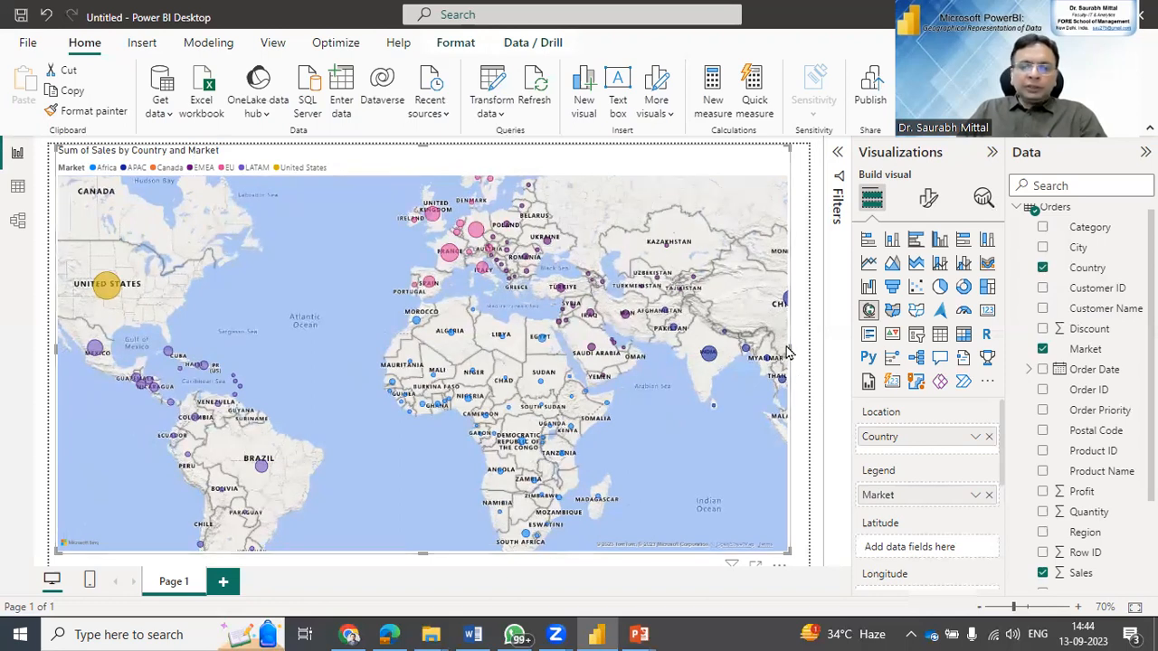
{"action": "mouse_move", "coordinate": [790, 348]}
{"action": "left_mouse_down"}
{"action": "mouse_move", "coordinate": [737, 355]}
{"action": "mouse_move", "coordinate": [769, 353]}
{"action": "left_mouse_up"}
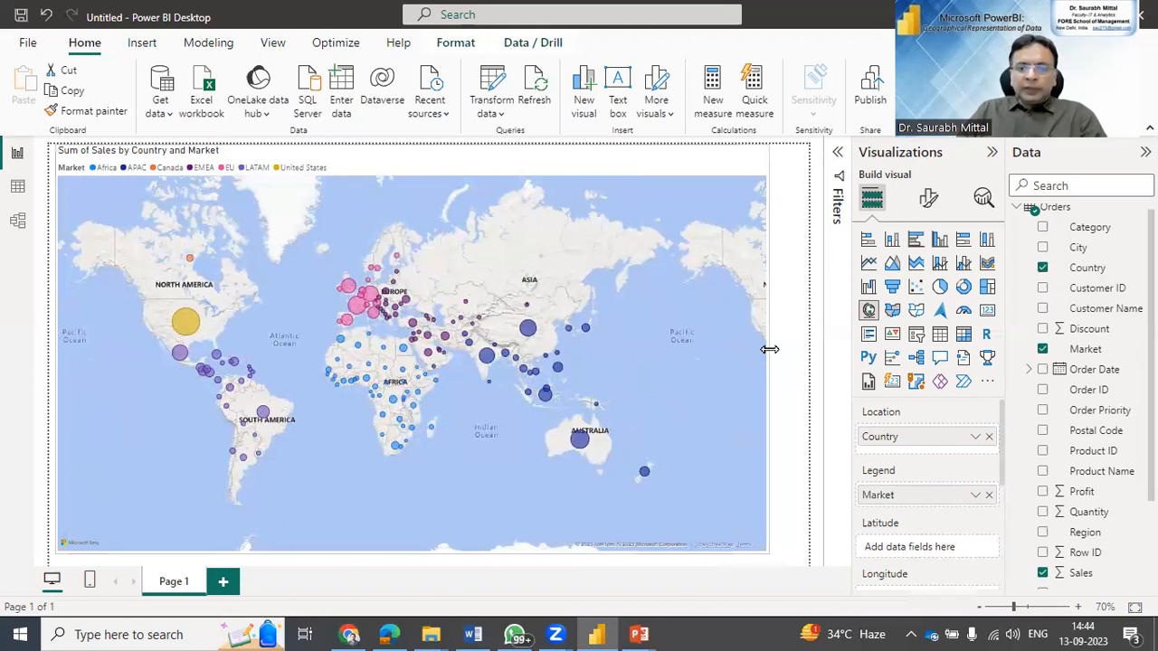
{"action": "scroll", "coordinate": [597, 351], "scroll_direction": "up", "scroll_amount": 2}
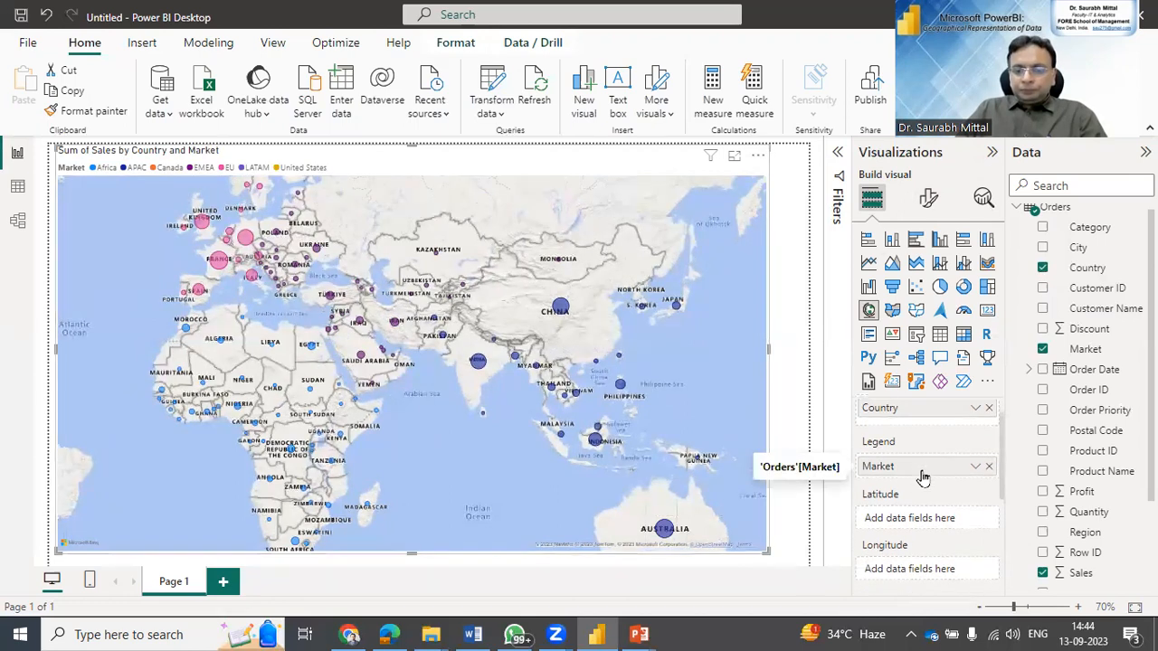
Replace Sales with the Profit field as the map's bubble size and inspect the profit of the United States and other countries.
{"action": "scroll", "coordinate": [920, 475], "scroll_direction": "down", "scroll_amount": 2}
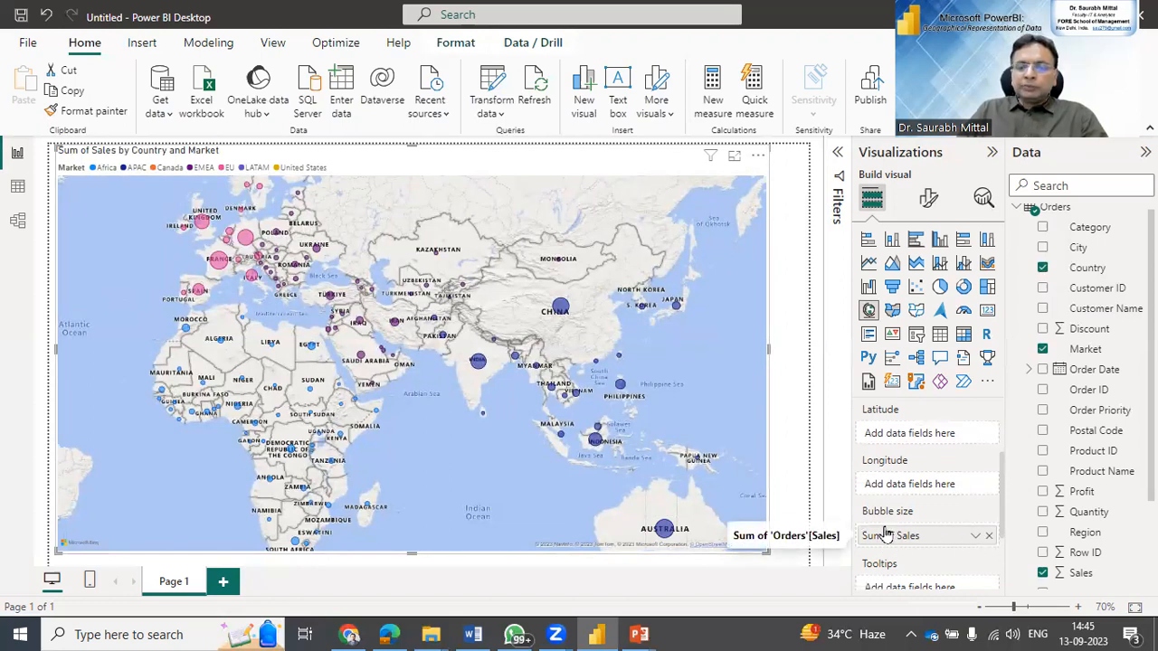
{"action": "left_click_drag", "start_coordinate": [989, 538], "coordinate": [1079, 526]}
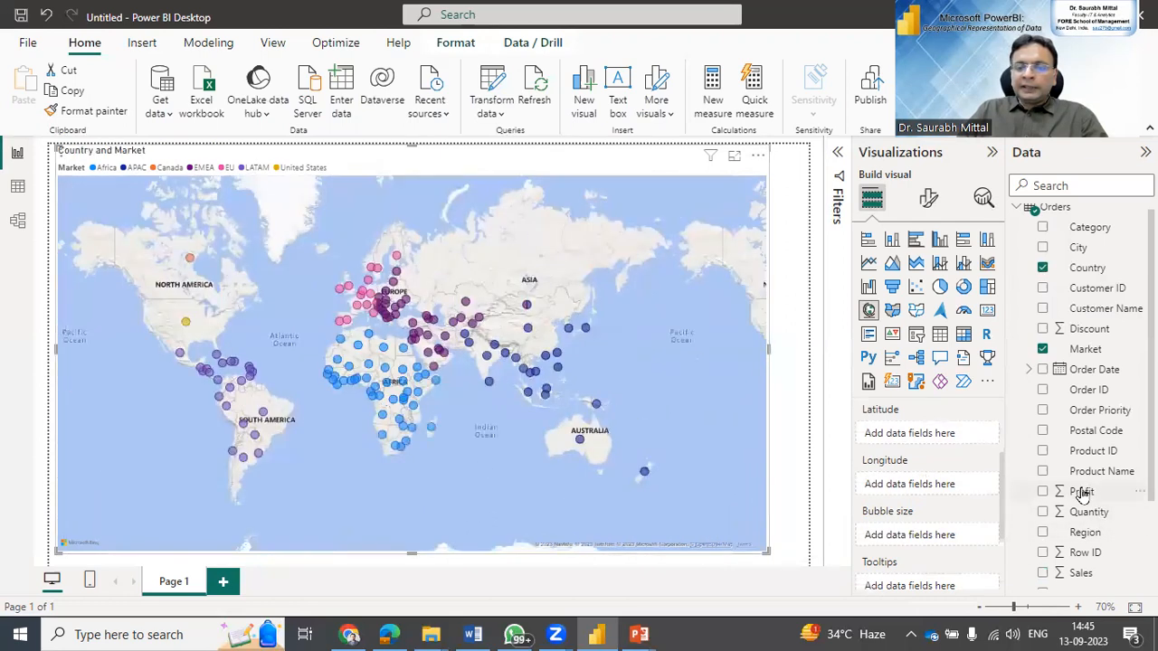
{"action": "left_click_drag", "start_coordinate": [1082, 495], "coordinate": [1070, 518]}
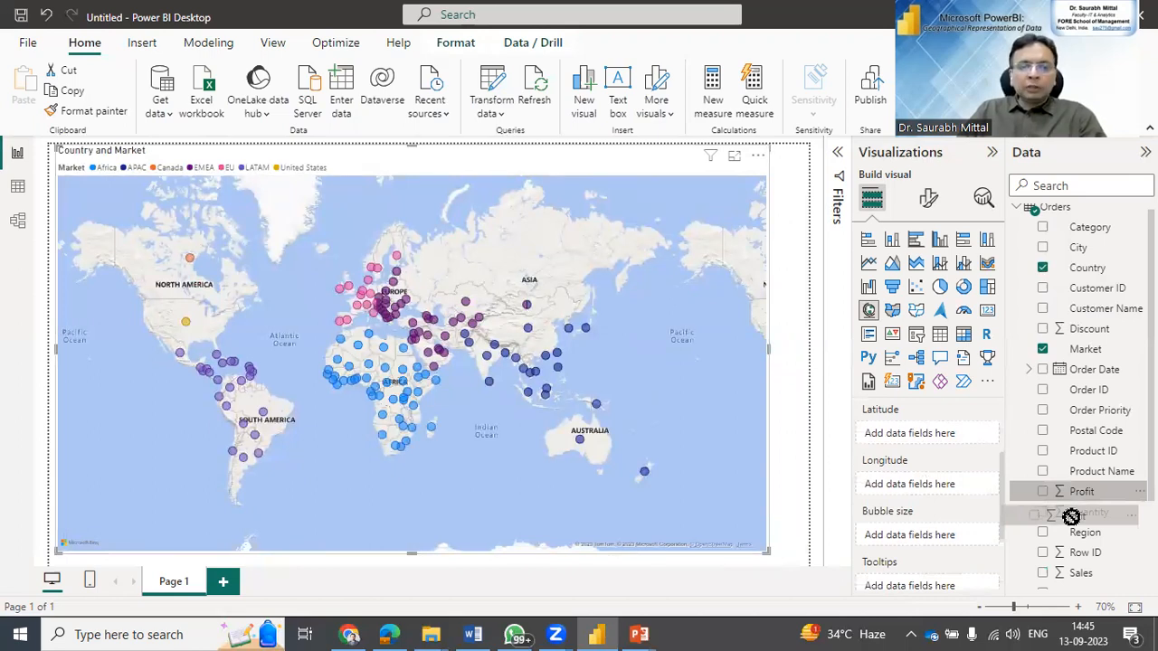
{"action": "left_click_drag", "start_coordinate": [1071, 517], "coordinate": [925, 549]}
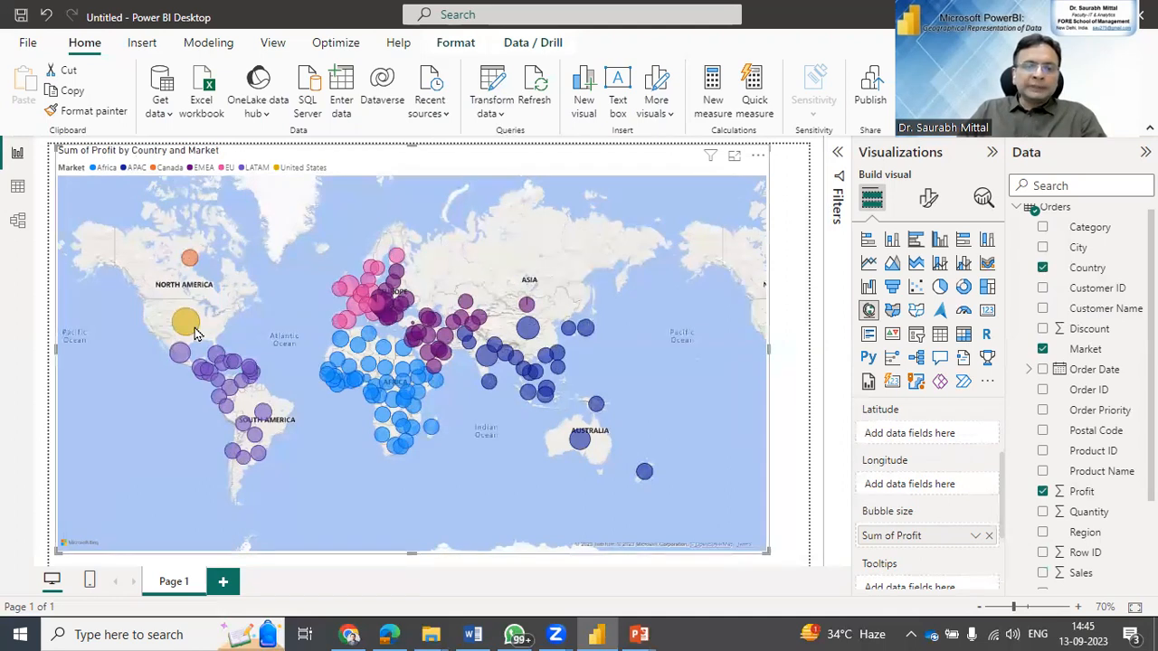
{"action": "mouse_move", "coordinate": [180, 328]}
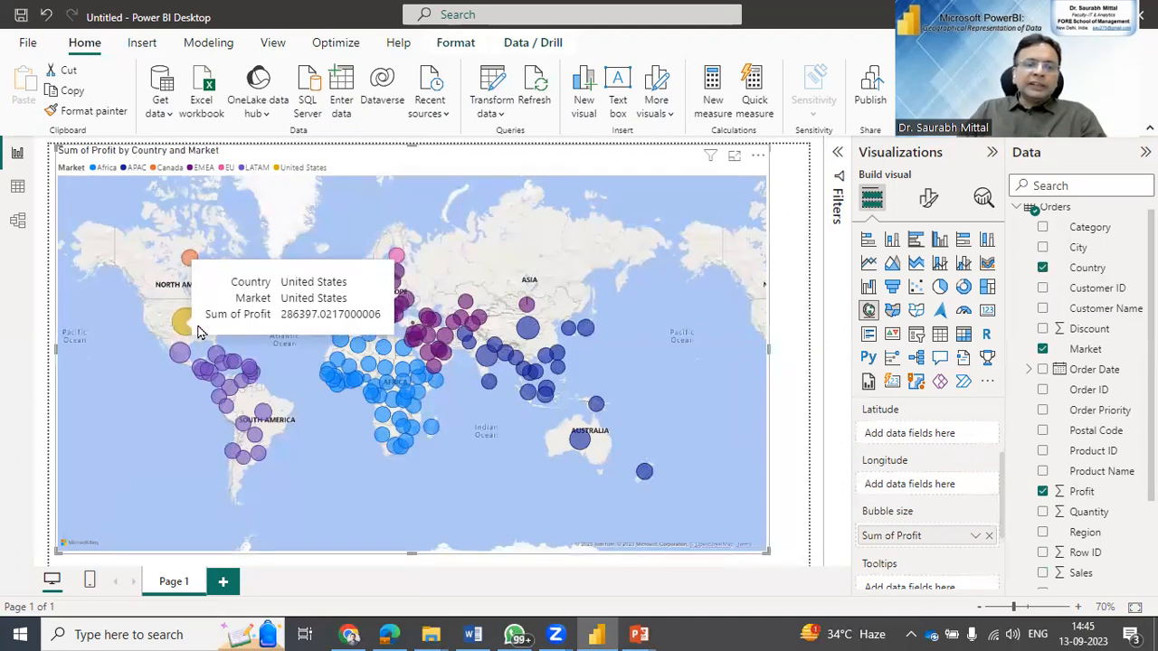
{"action": "scroll", "coordinate": [425, 389], "scroll_direction": "up", "scroll_amount": 3}
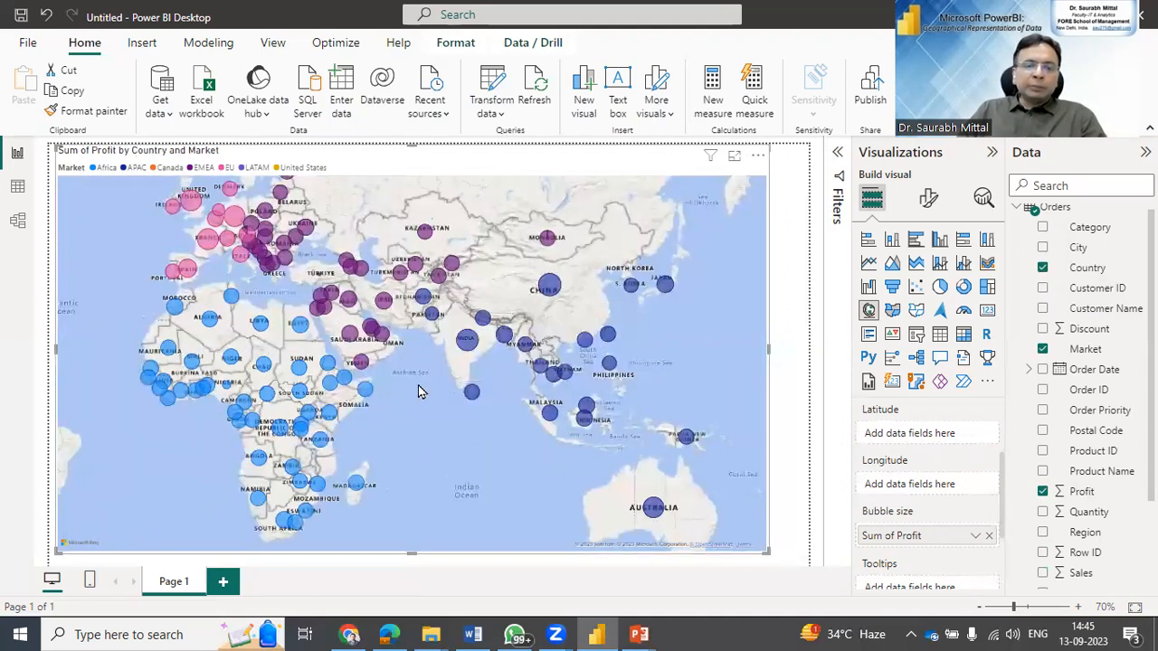
{"action": "scroll", "coordinate": [418, 384], "scroll_direction": "down", "scroll_amount": 3}
Reduce the size of the map's bubbles to -23 in the visual's formatting.
{"action": "left_click", "coordinate": [929, 201]}
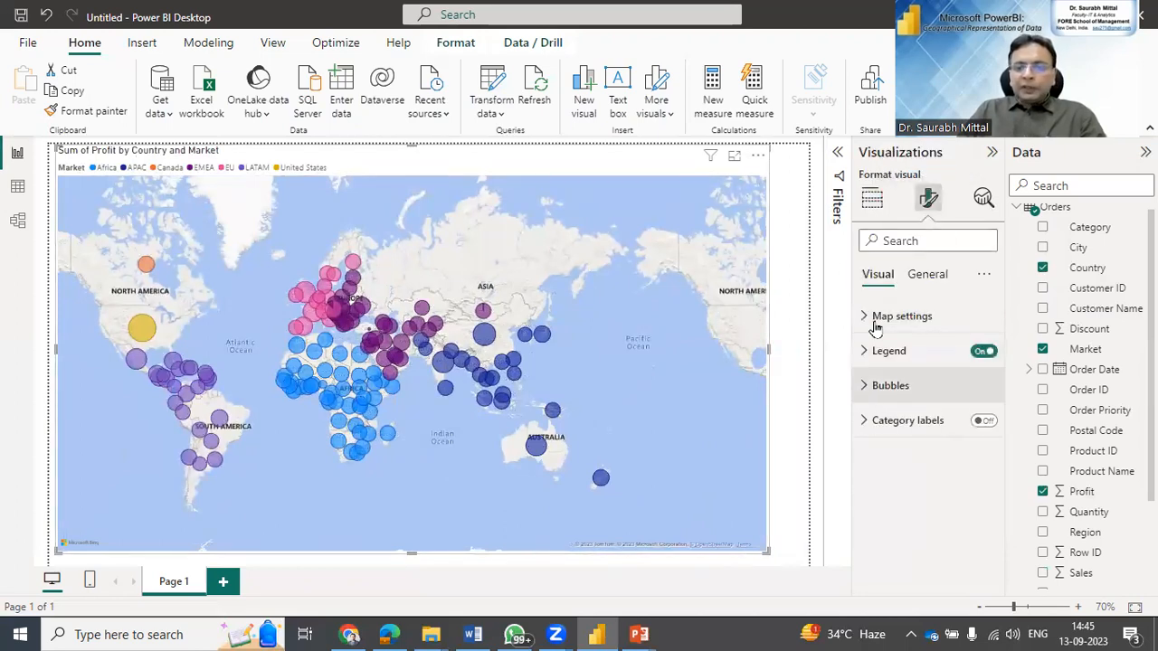
{"action": "left_click", "coordinate": [872, 384]}
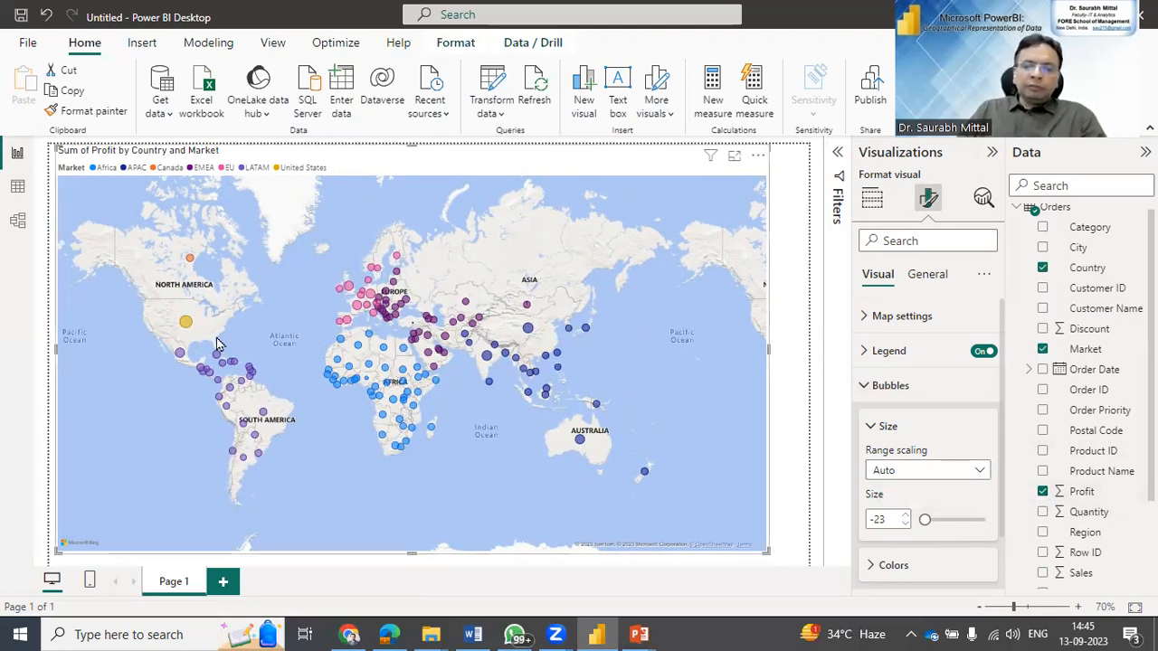
{"action": "mouse_move", "coordinate": [185, 328]}
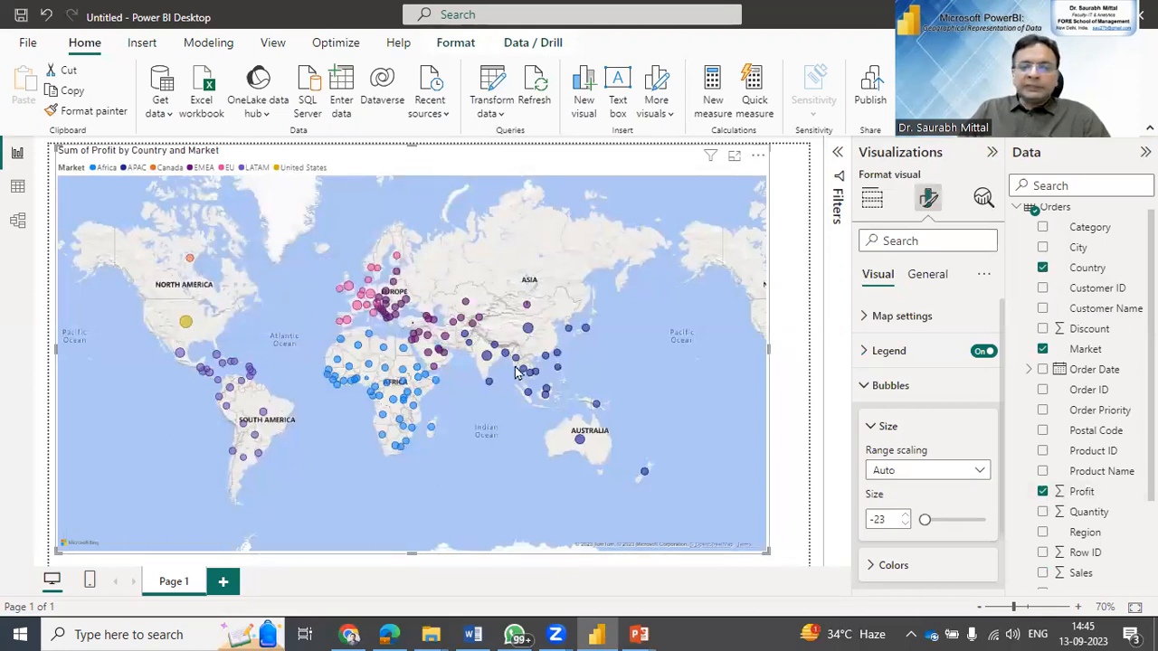
Remove Profit from the map and assign the Sales field to the bubble size.
{"action": "left_click", "coordinate": [1042, 492]}
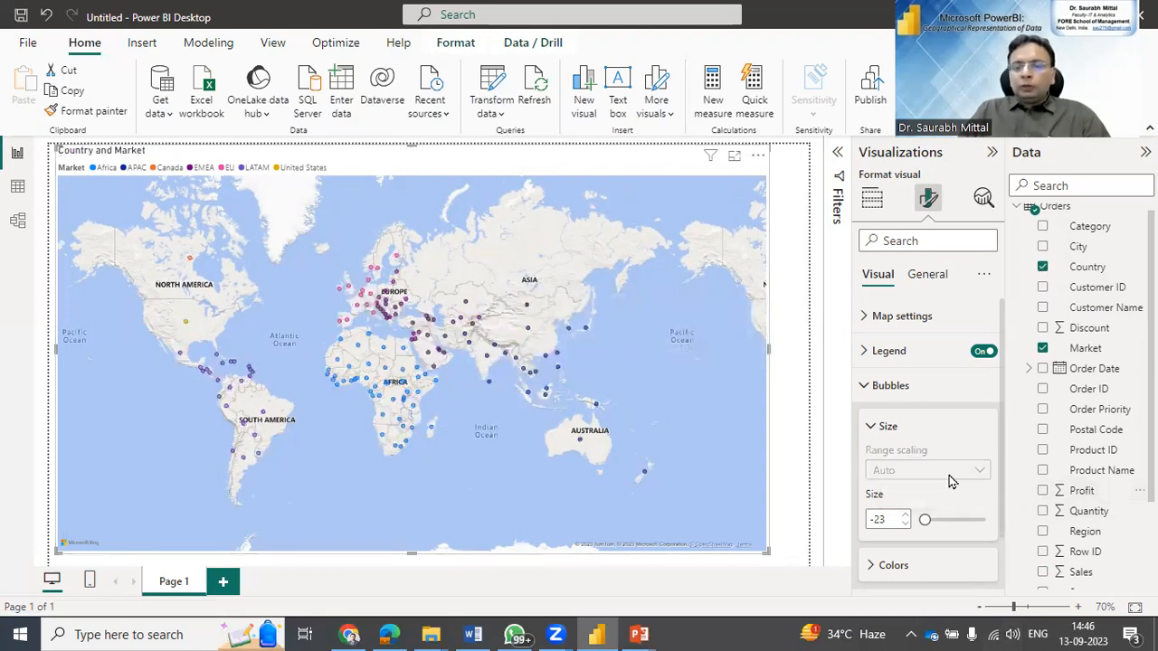
{"action": "left_click", "coordinate": [871, 198]}
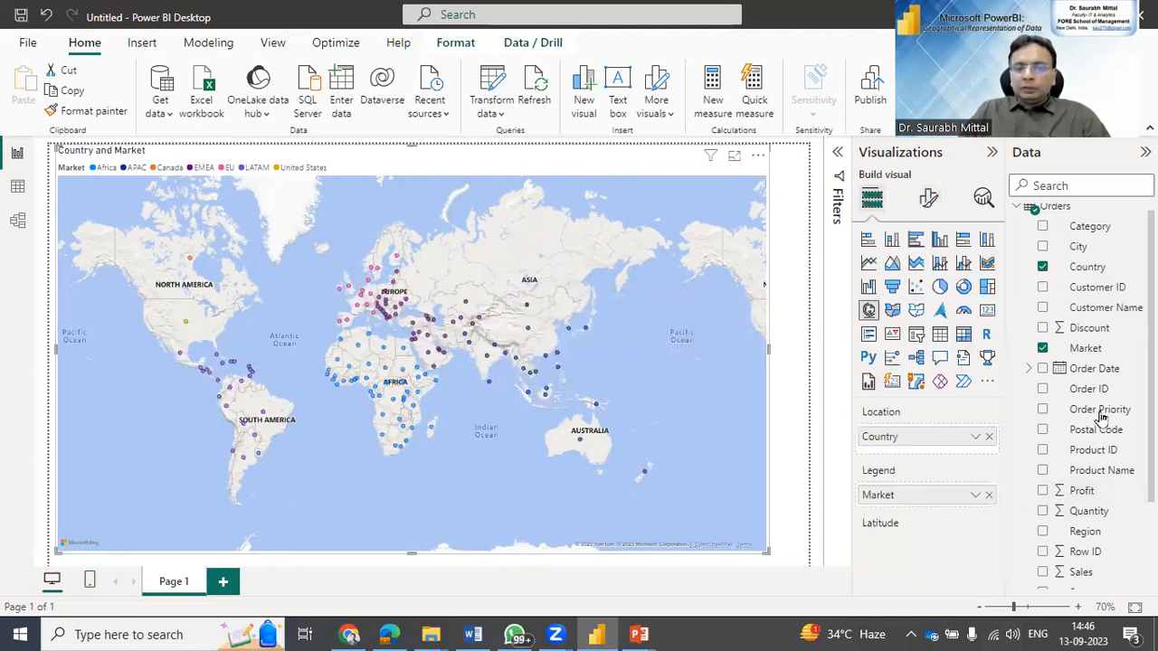
{"action": "left_click_drag", "start_coordinate": [1079, 567], "coordinate": [909, 529]}
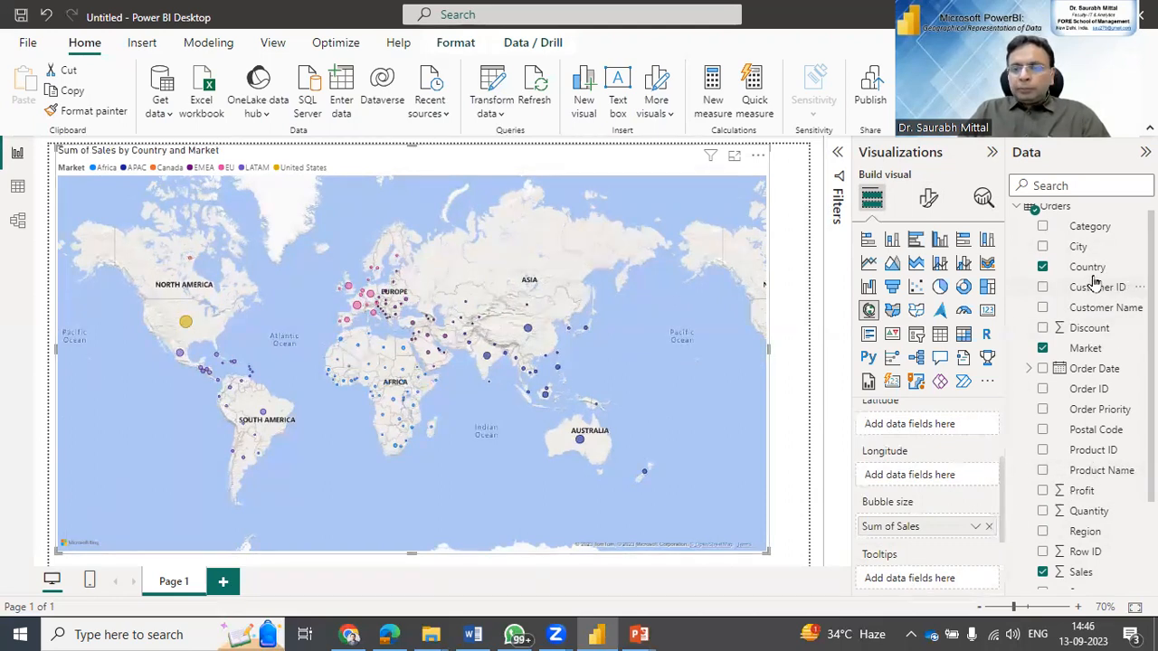
Add the Country and Sales fields to the map's tooltips and check the tooltip of the United States bubble.
{"action": "left_click_drag", "start_coordinate": [1089, 270], "coordinate": [905, 528]}
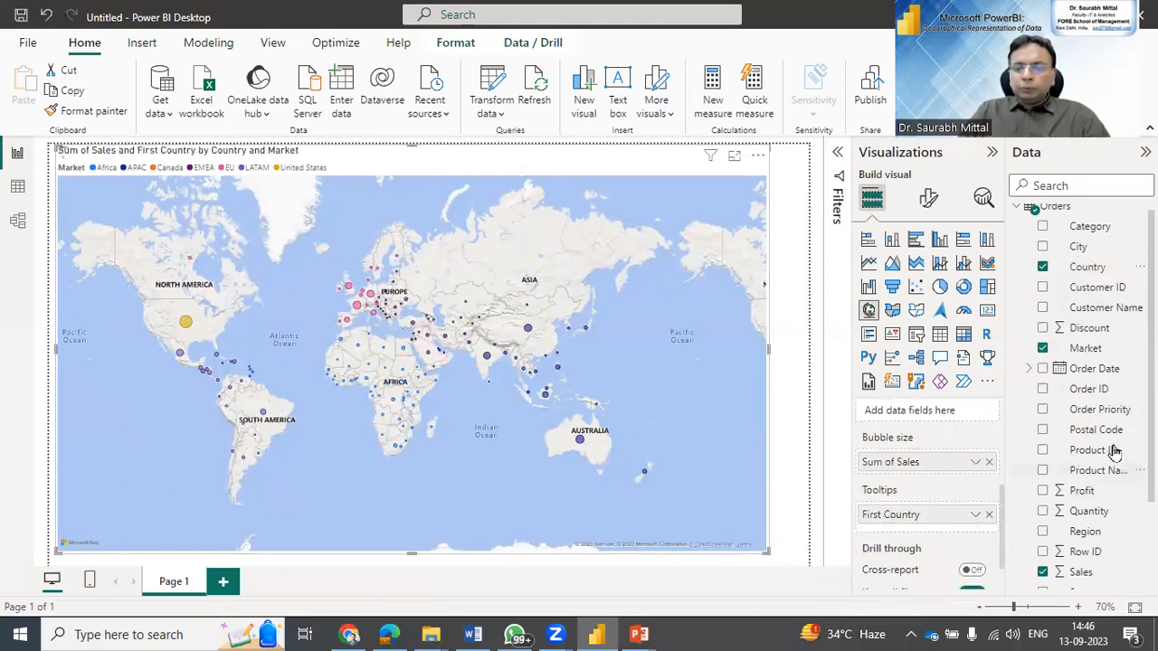
{"action": "left_click_drag", "start_coordinate": [1080, 572], "coordinate": [938, 527]}
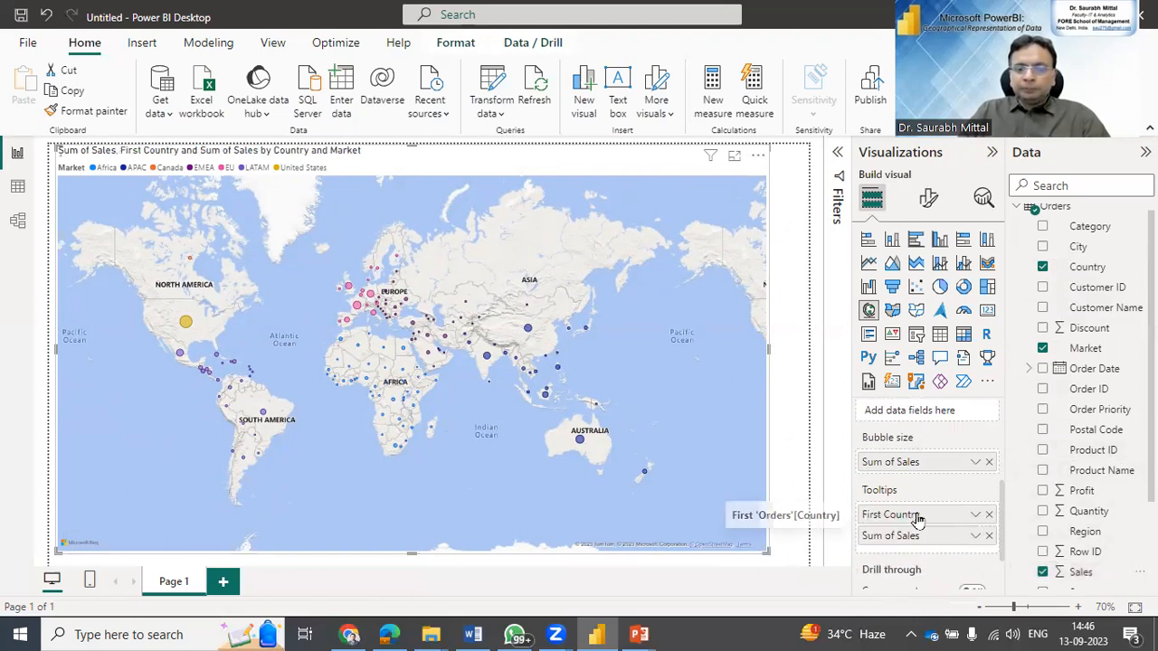
{"action": "mouse_move", "coordinate": [360, 310]}
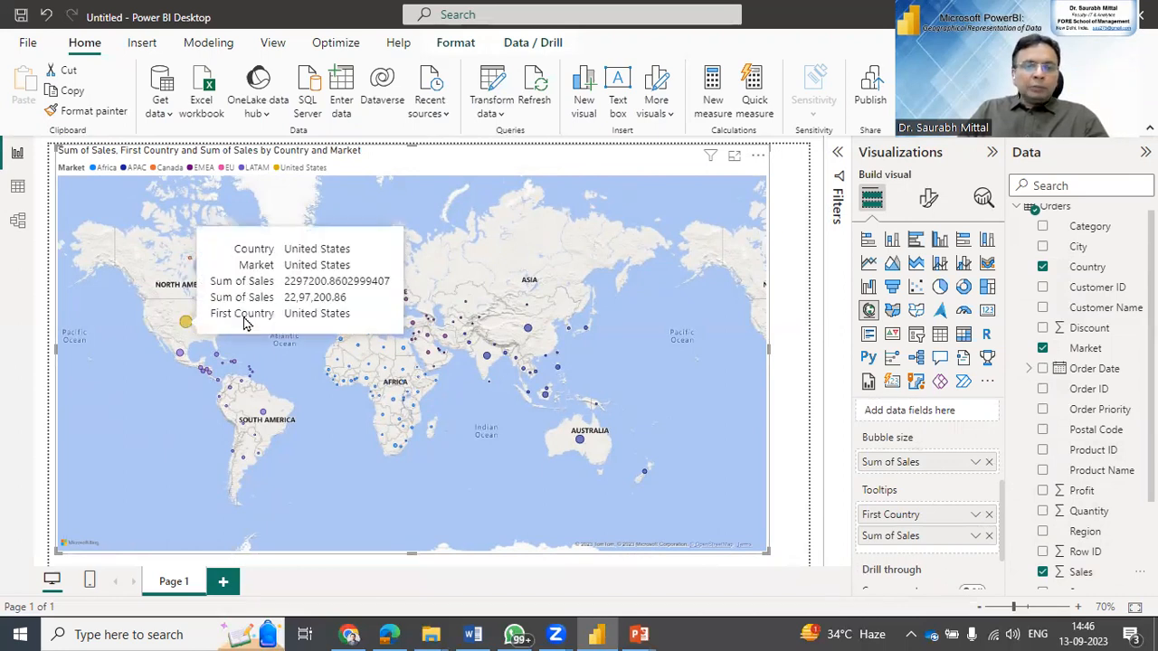
{"action": "scroll", "coordinate": [494, 316], "scroll_direction": "up", "scroll_amount": 2}
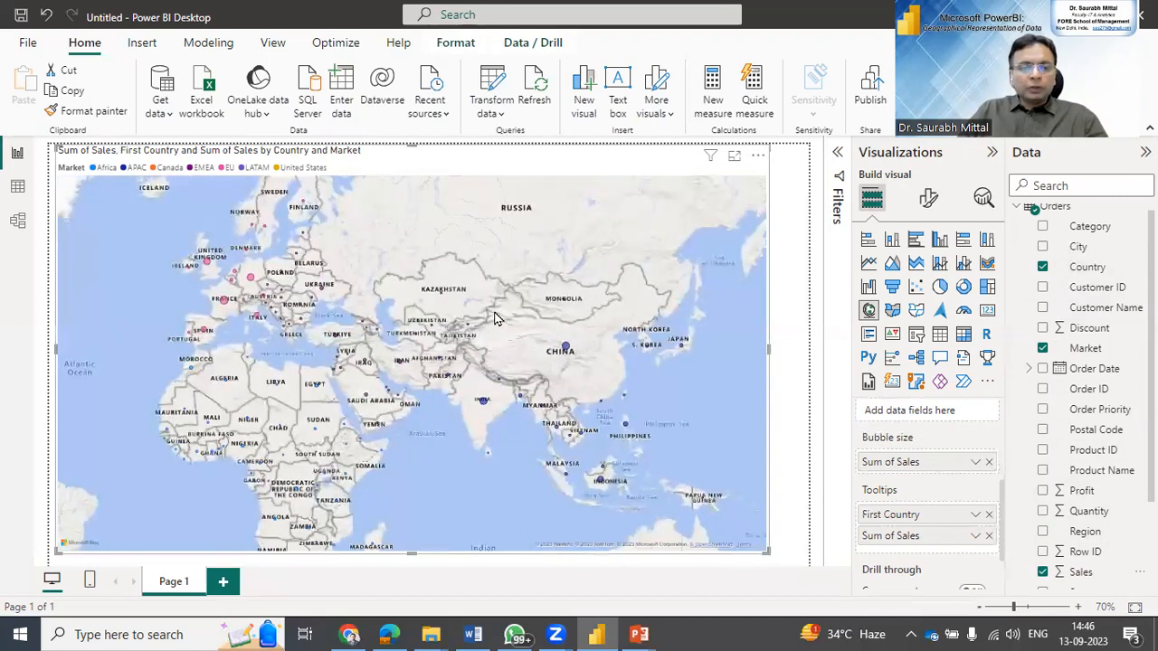
Convert the bubble map to a filled map and bring all the colored markets into view.
{"action": "scroll", "coordinate": [493, 315], "scroll_direction": "down", "scroll_amount": 3}
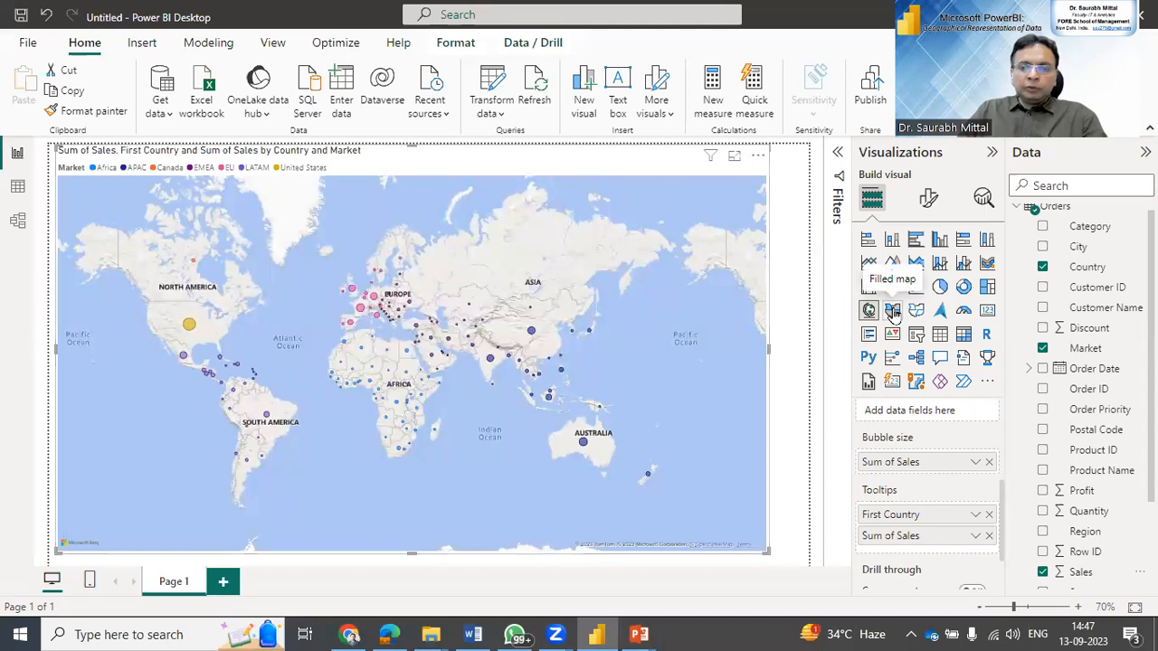
{"action": "left_click", "coordinate": [893, 312]}
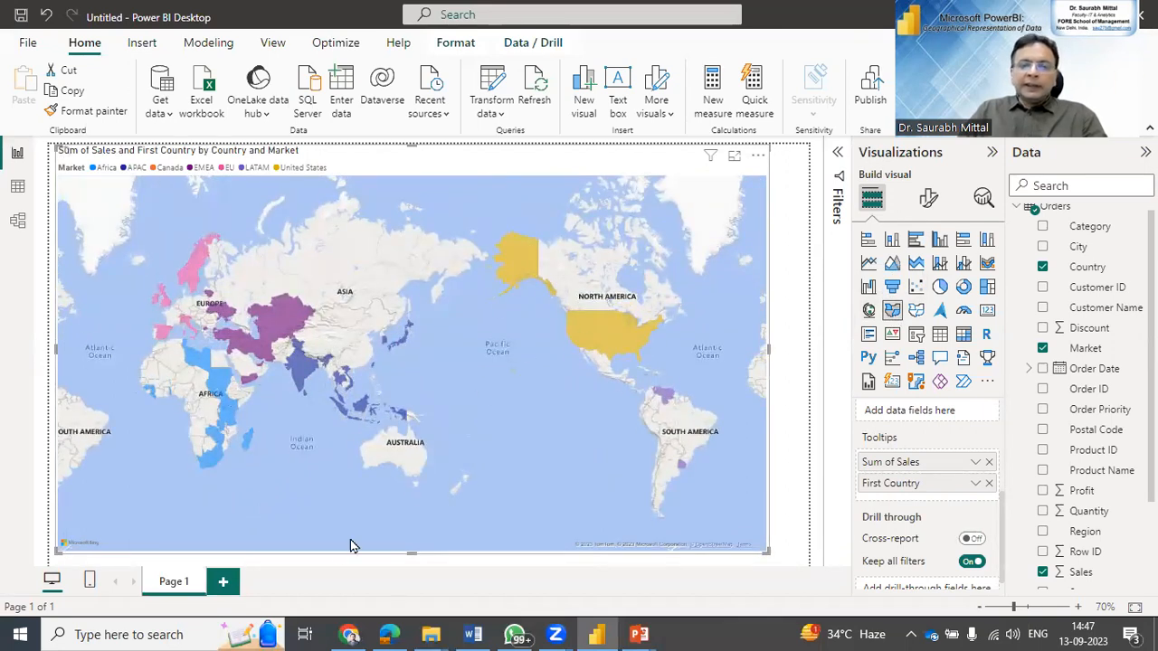
{"action": "left_click_drag", "start_coordinate": [557, 416], "coordinate": [342, 356]}
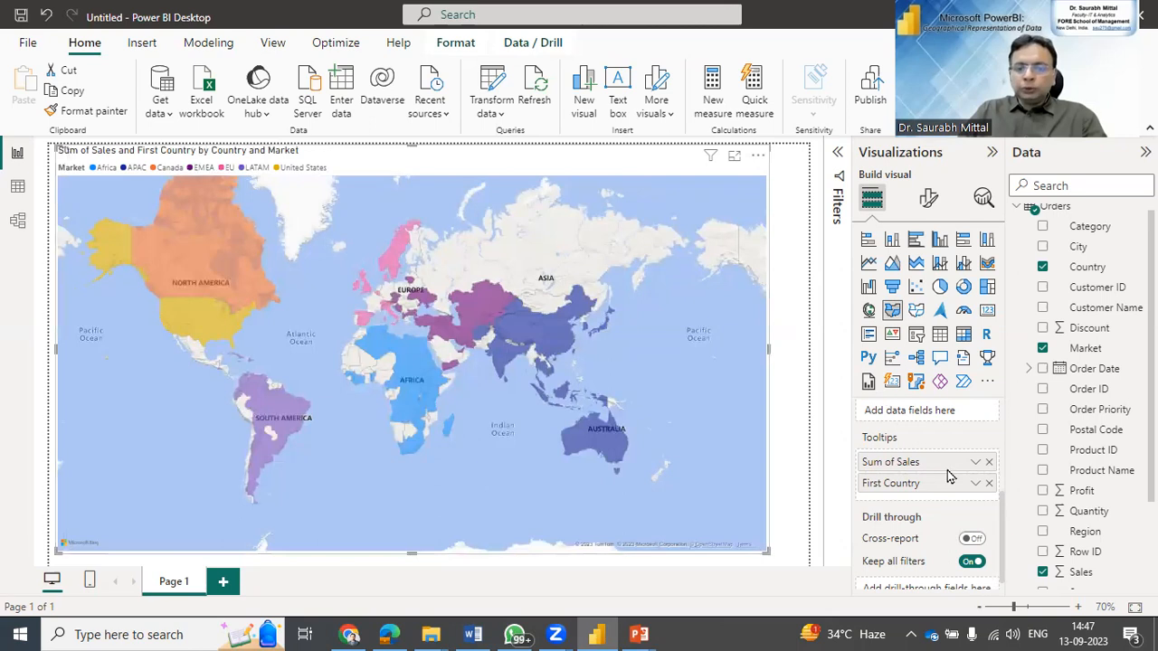
Set the filled map's style to Dark in its map settings.
{"action": "left_click", "coordinate": [927, 201]}
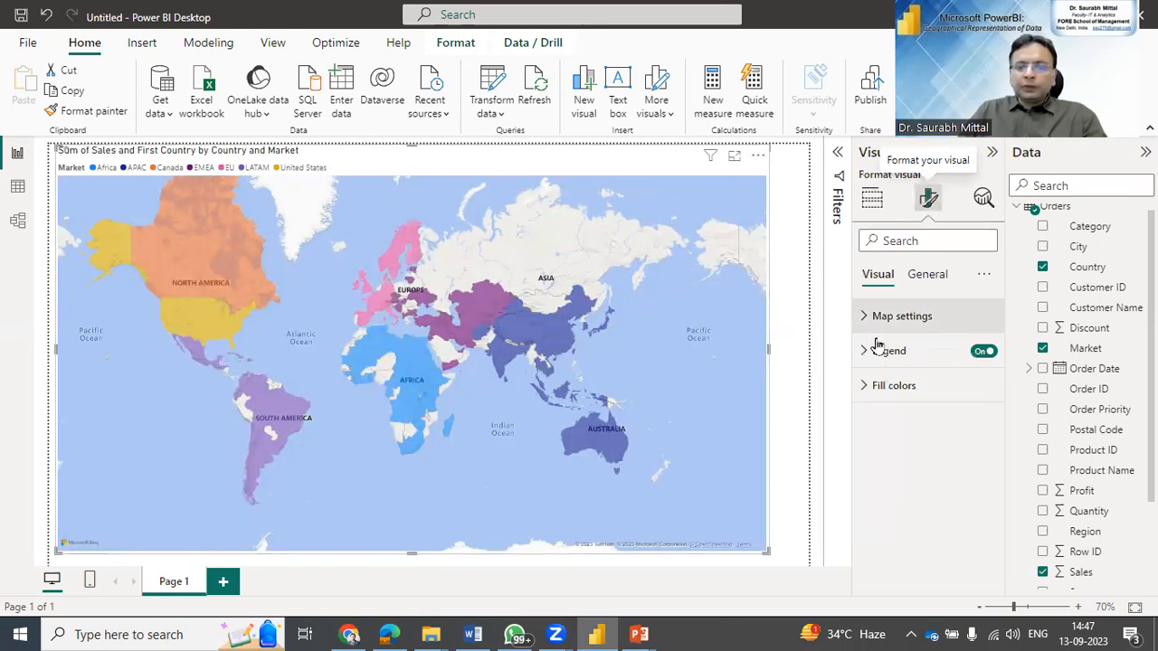
{"action": "left_click", "coordinate": [869, 322]}
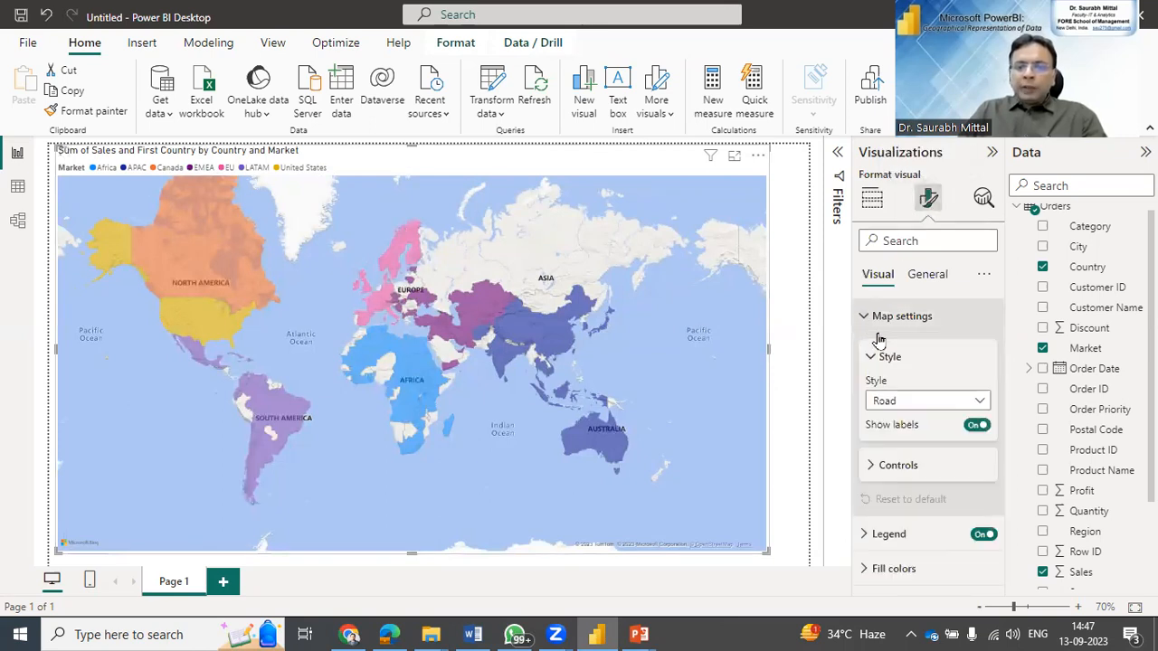
{"action": "left_click", "coordinate": [887, 409]}
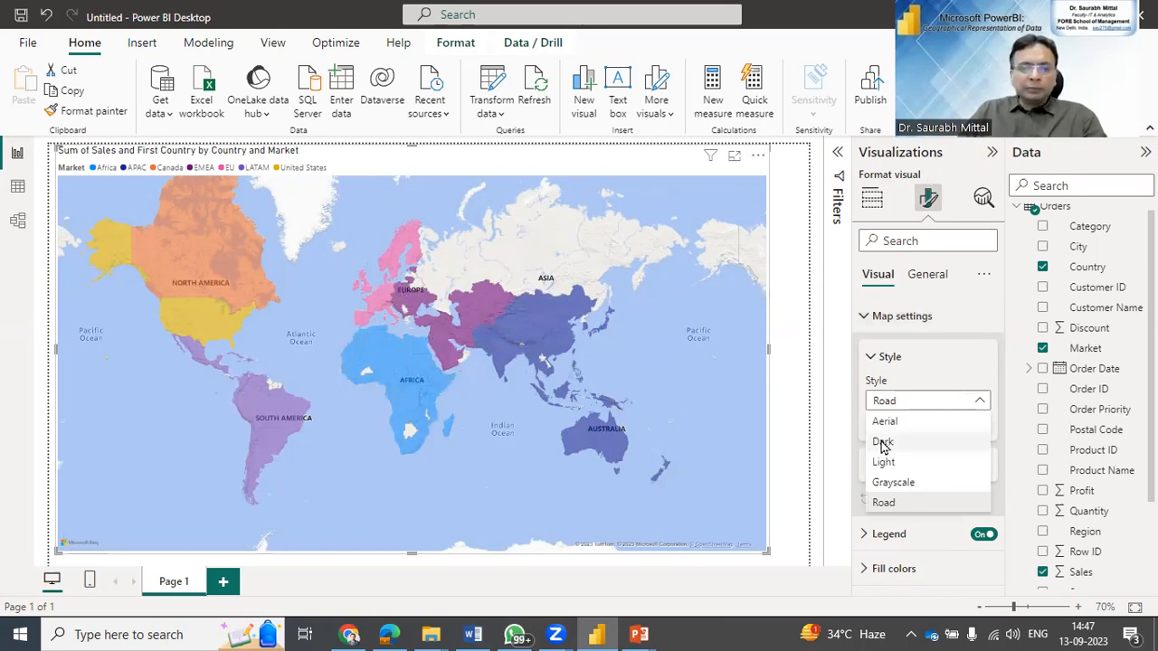
{"action": "key", "text": "Escape"}
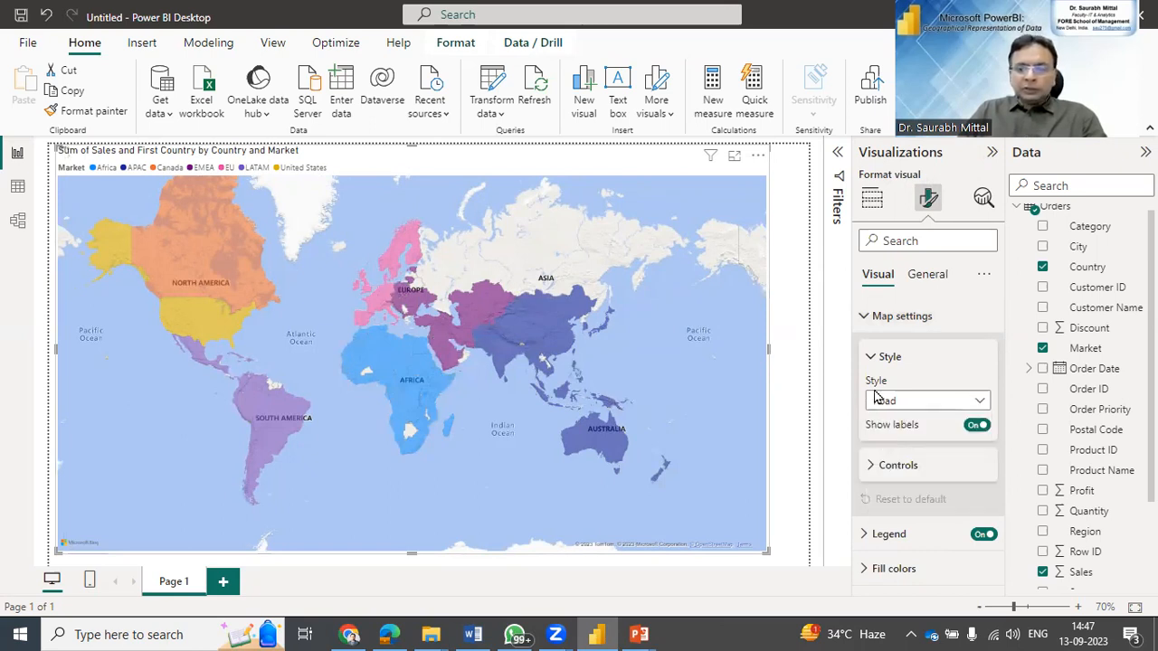
{"action": "left_click", "coordinate": [891, 406]}
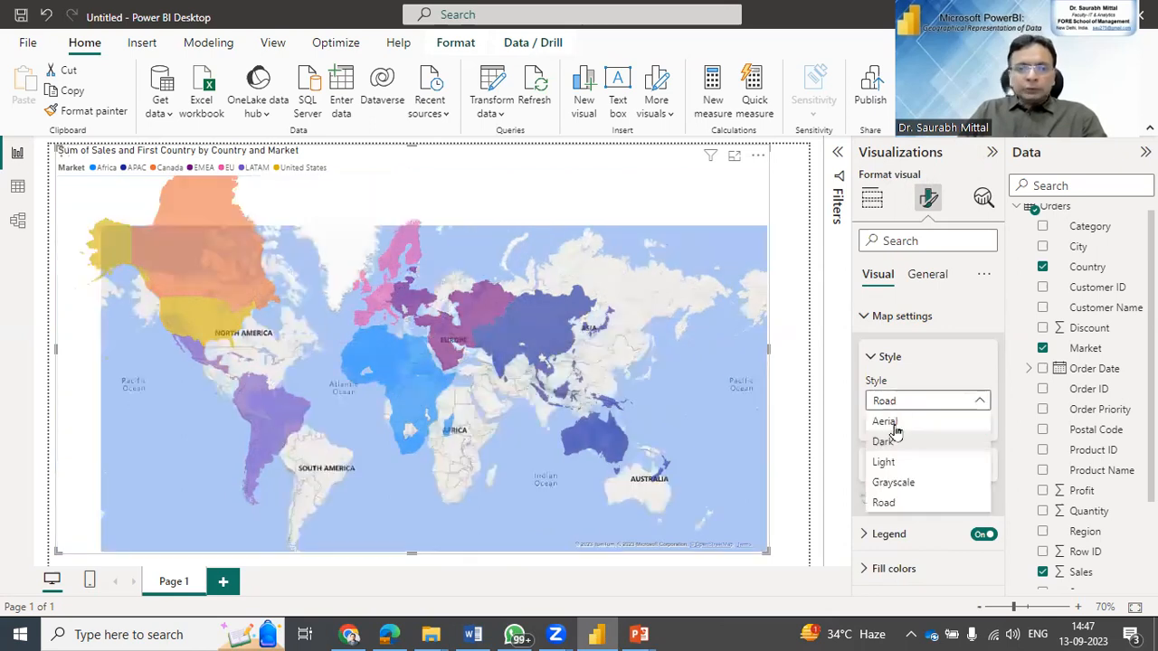
{"action": "left_click", "coordinate": [893, 440]}
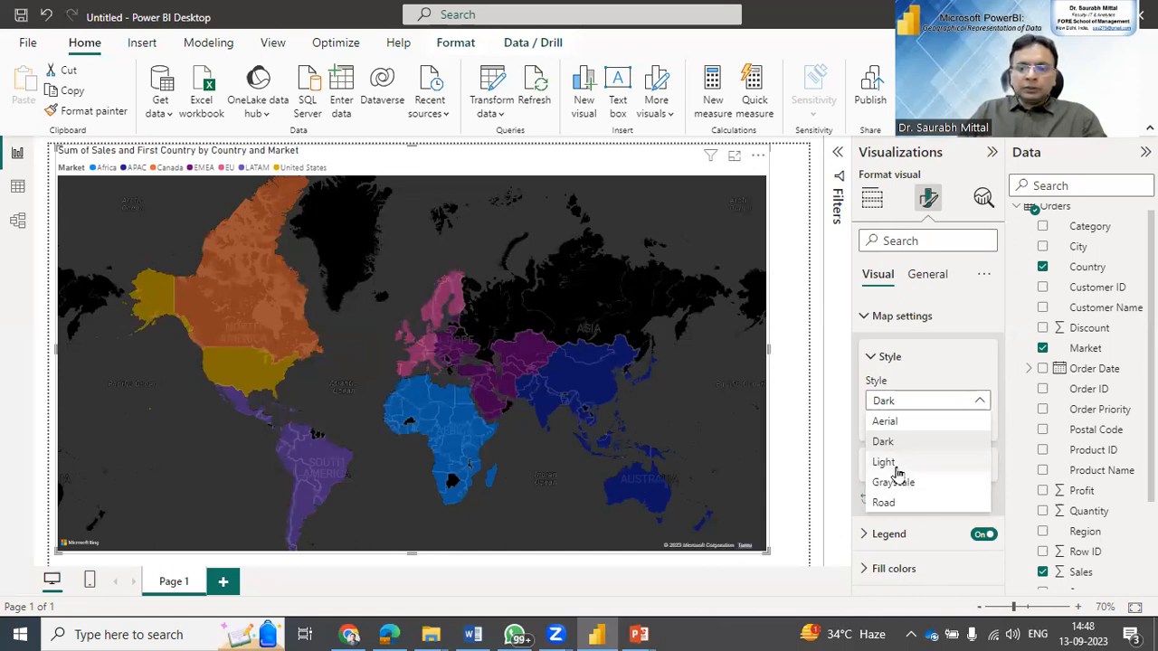
Change the filled map's style to Light and inspect the countries across the Middle East and South Asia.
{"action": "key", "text": "Escape"}
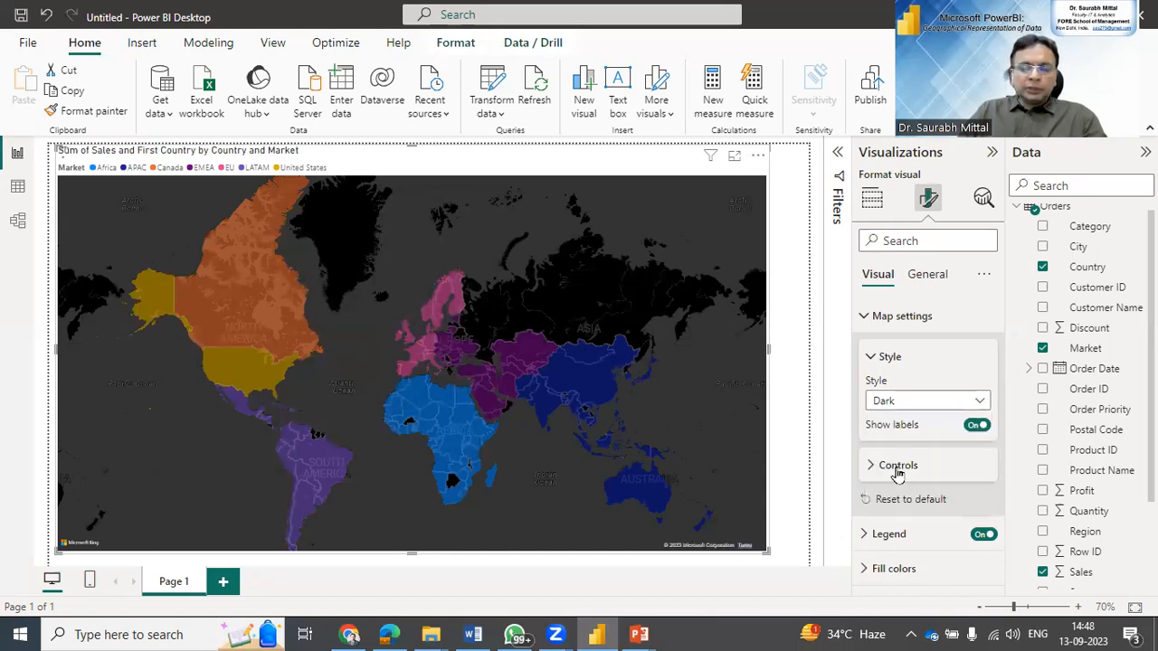
{"action": "key", "text": "Down"}
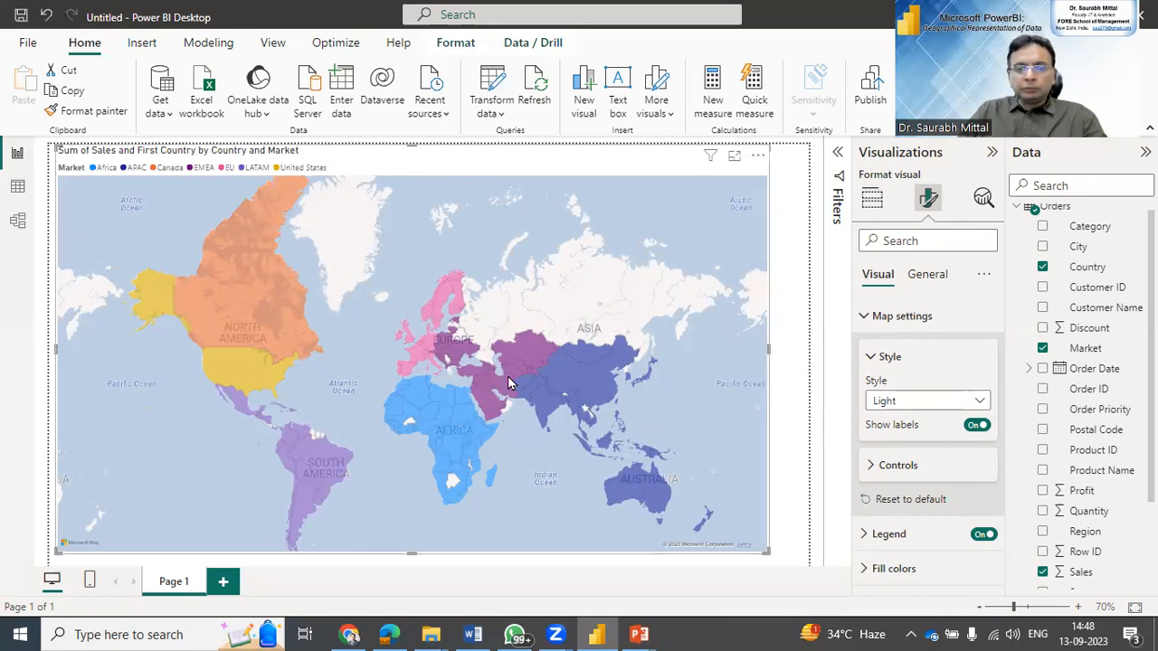
{"action": "scroll", "coordinate": [507, 383], "scroll_direction": "up", "scroll_amount": 2}
{"action": "left_click_drag", "start_coordinate": [682, 477], "coordinate": [520, 300]}
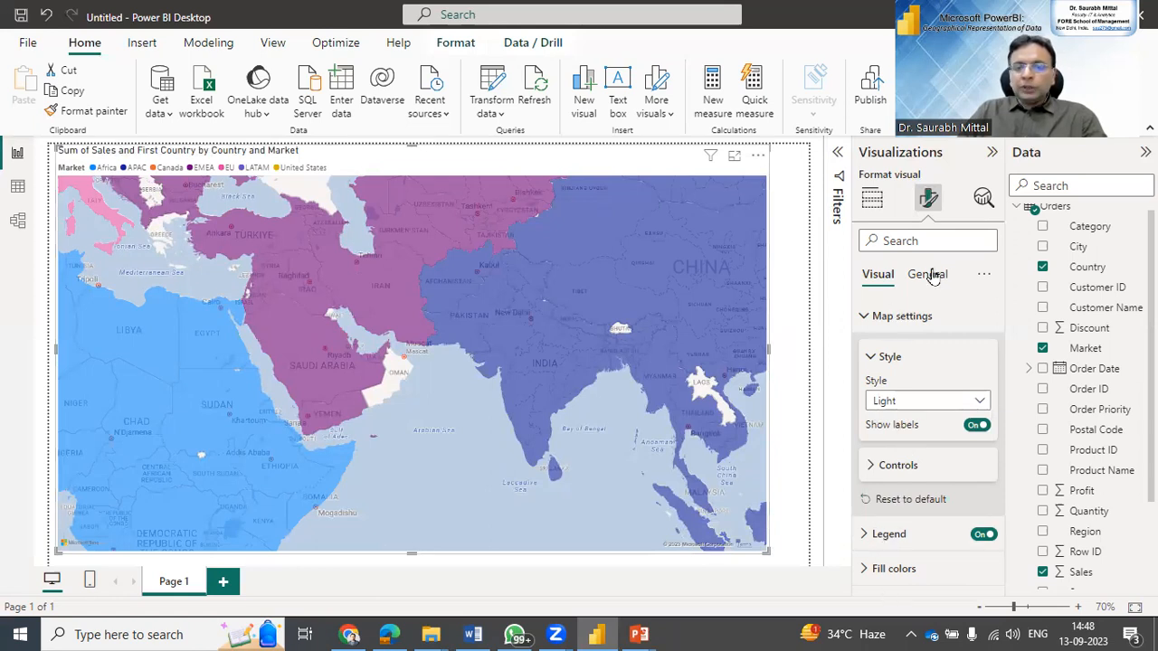
Set the position of the map's legend to Bottom center.
{"action": "left_click", "coordinate": [864, 321]}
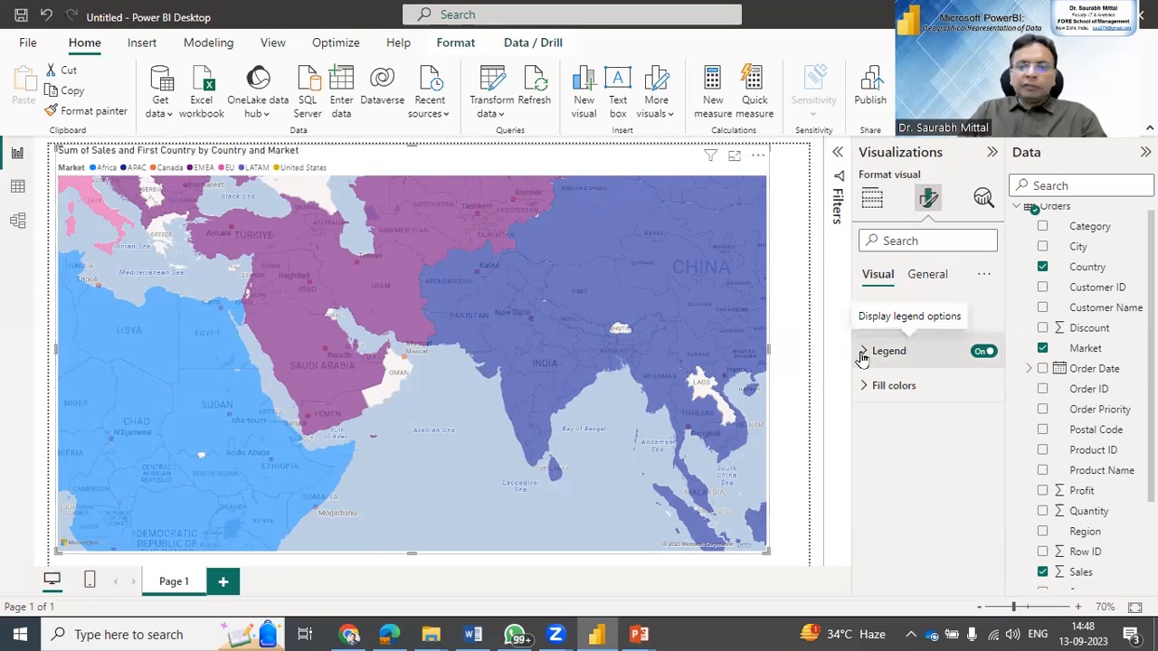
{"action": "left_click", "coordinate": [862, 356]}
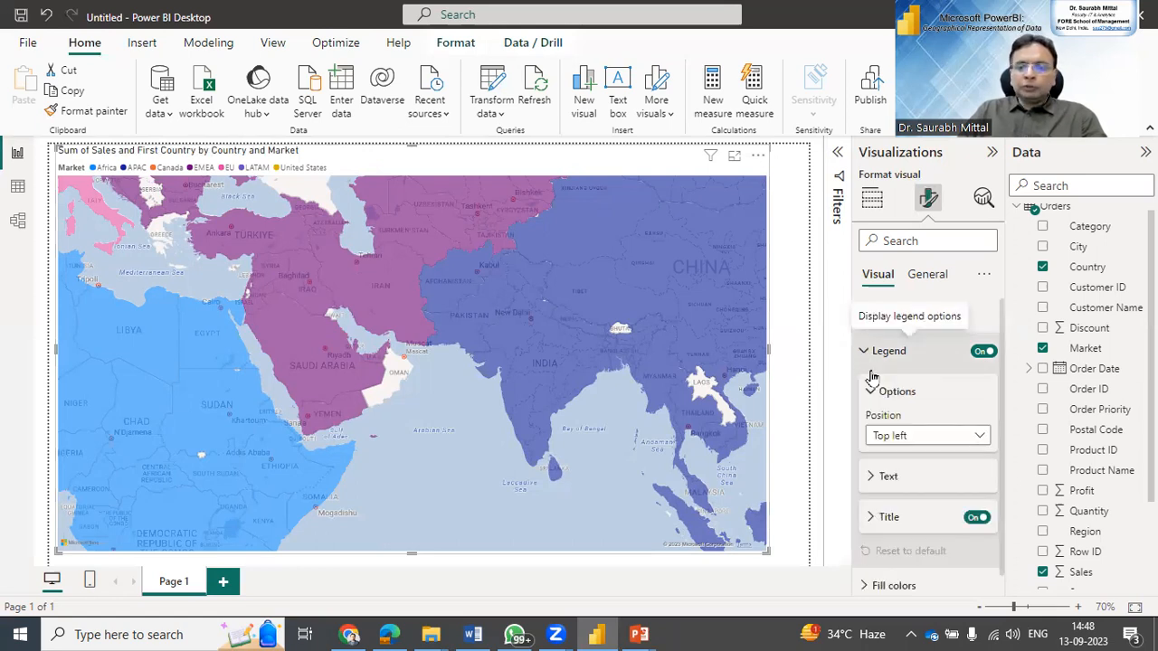
{"action": "left_click", "coordinate": [907, 437]}
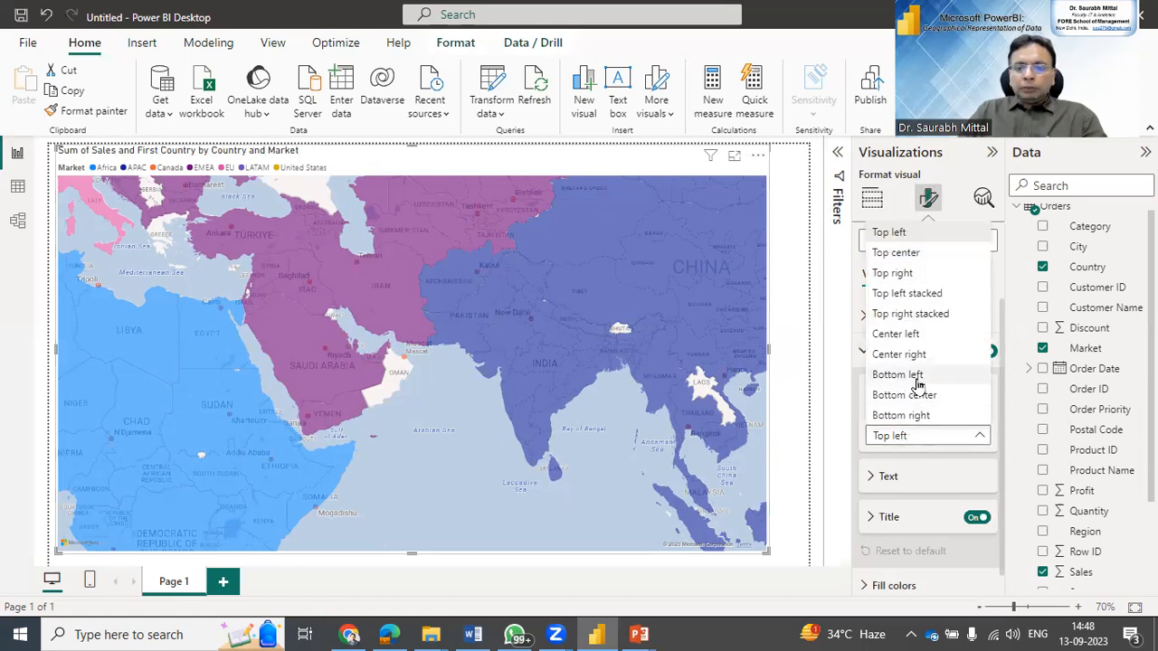
{"action": "left_click", "coordinate": [912, 398]}
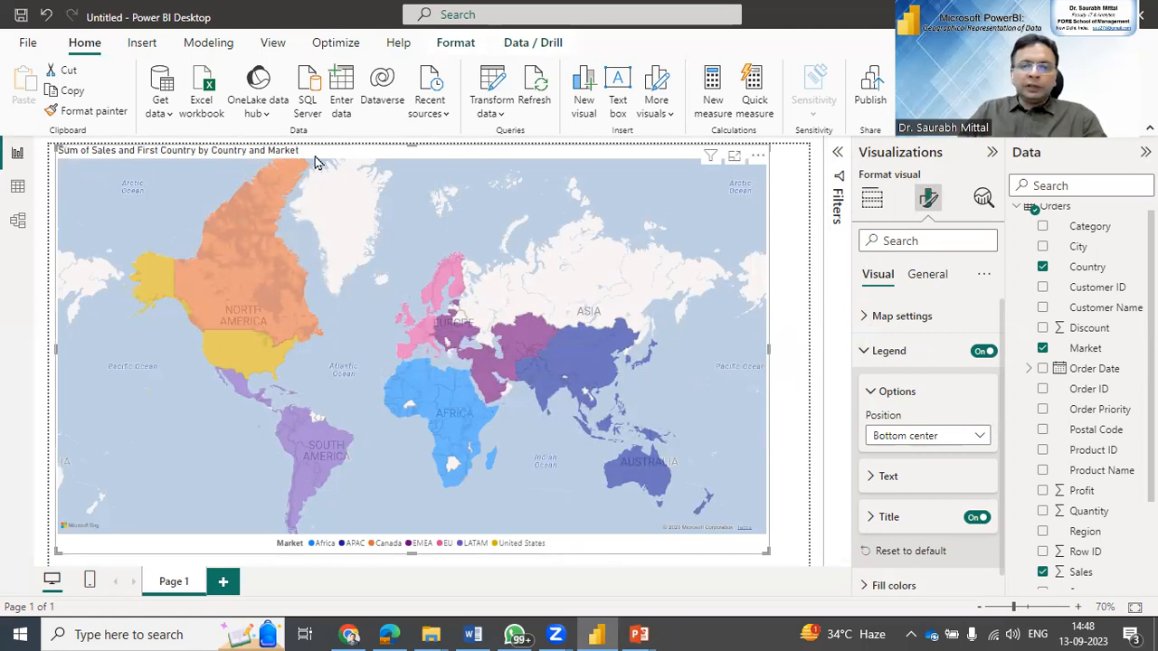
Enlarge the text of the map's legend.
{"action": "left_click", "coordinate": [883, 480]}
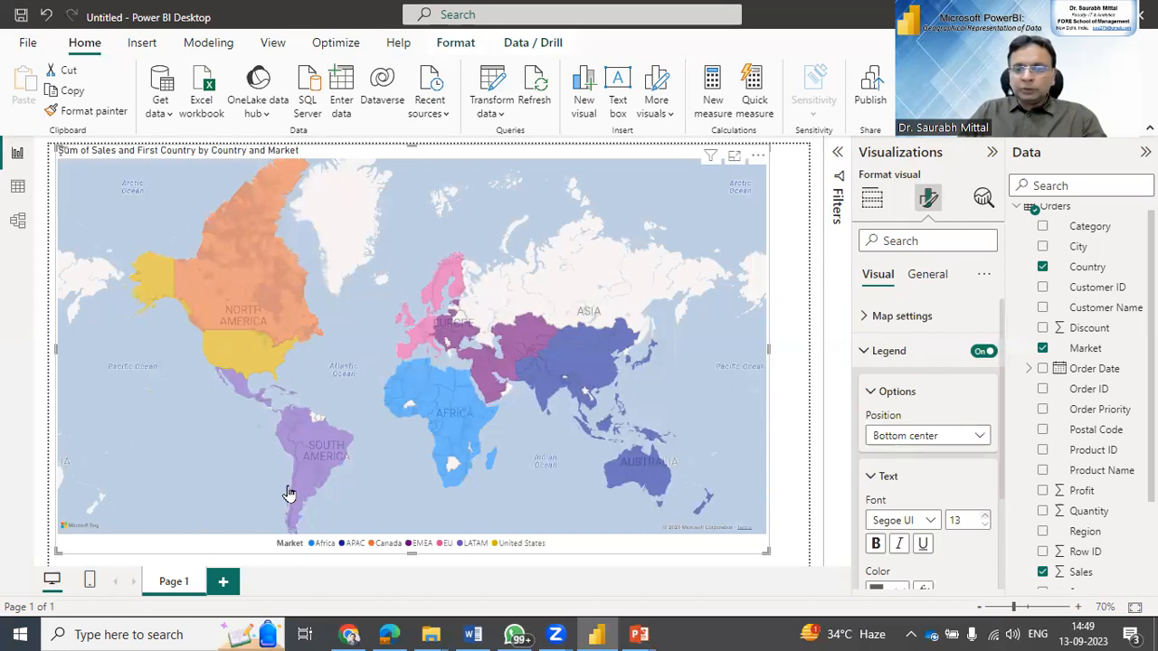
{"action": "left_click", "coordinate": [866, 353]}
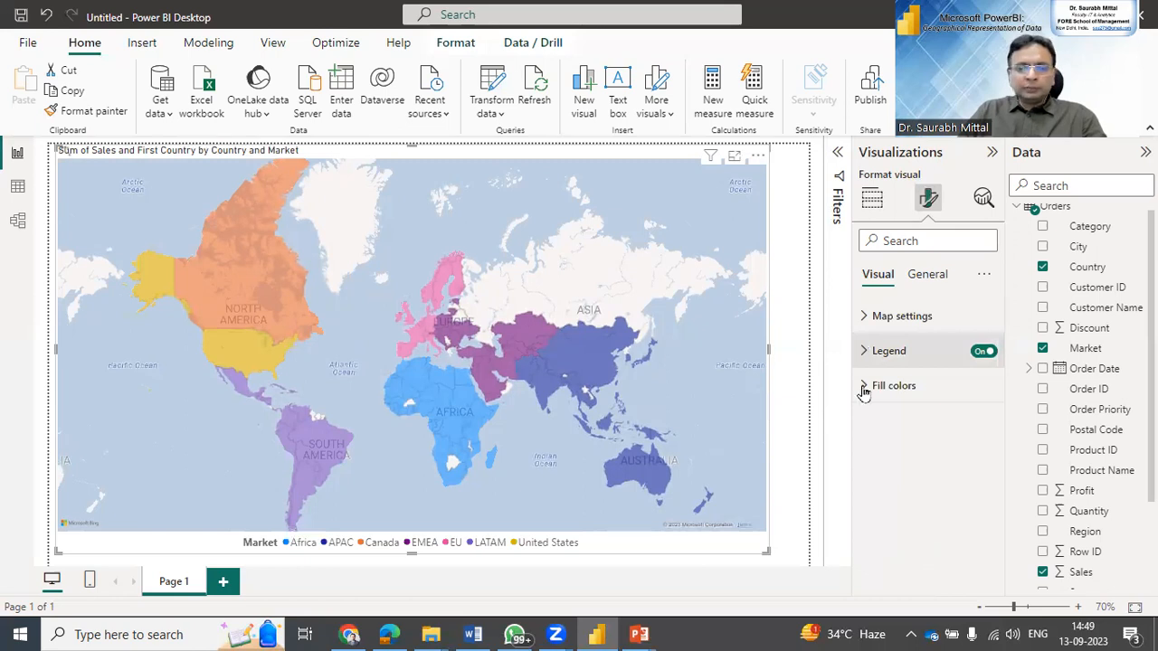
Review the size and advanced options in the map's general properties.
{"action": "left_click", "coordinate": [930, 274]}
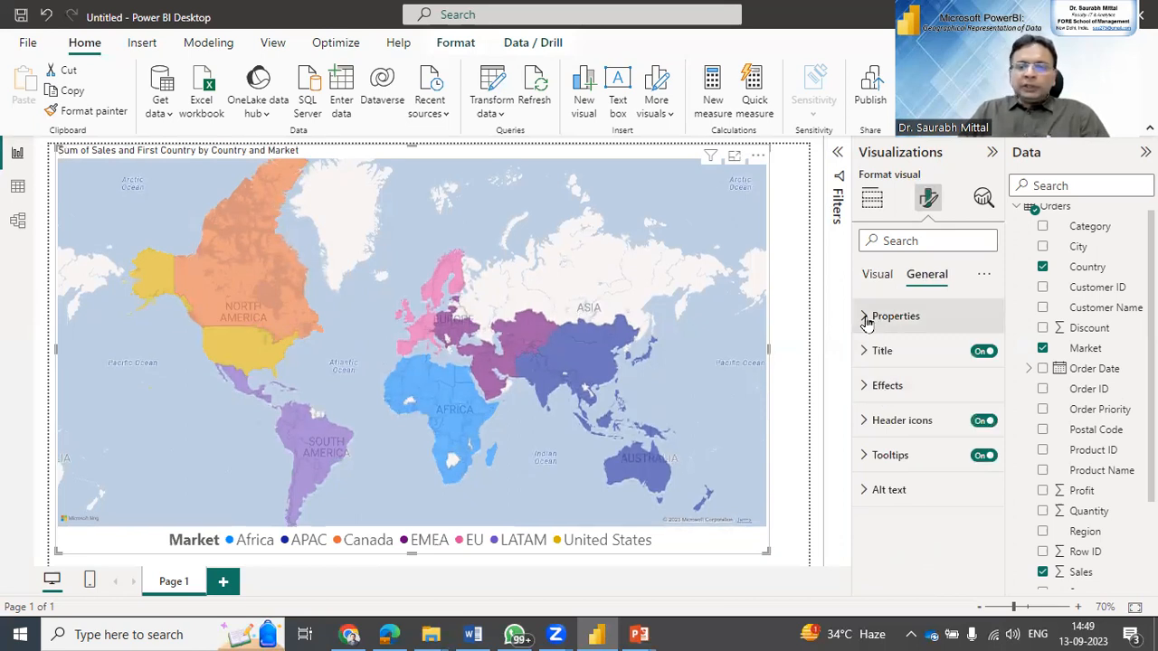
{"action": "left_click", "coordinate": [865, 318]}
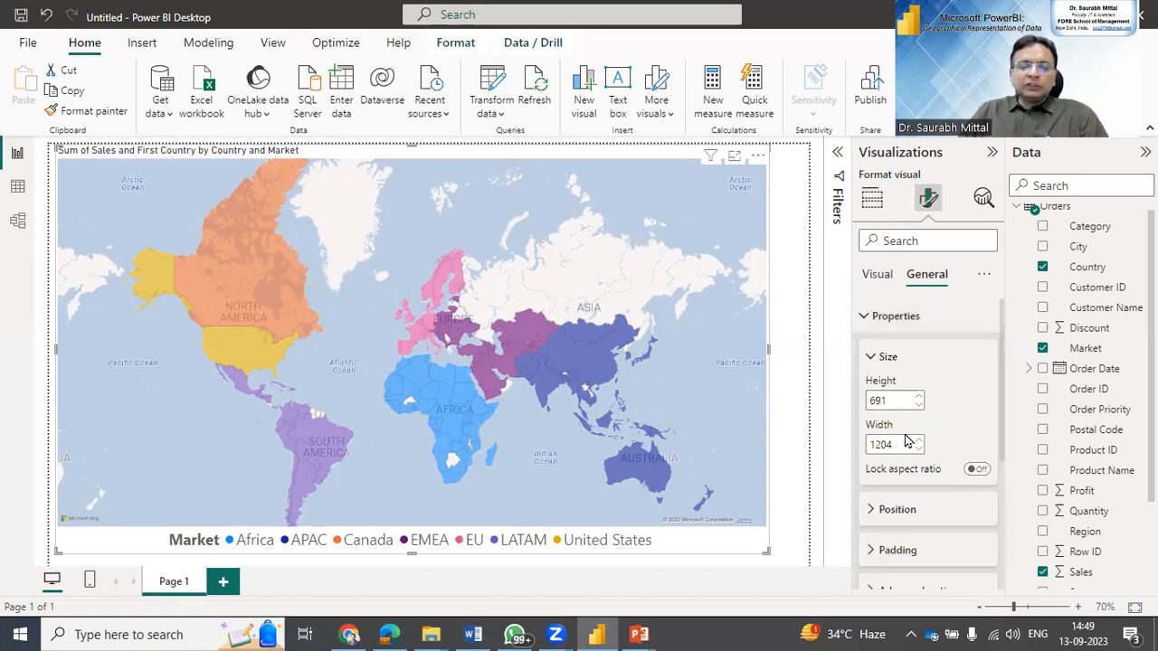
{"action": "left_click", "coordinate": [871, 359]}
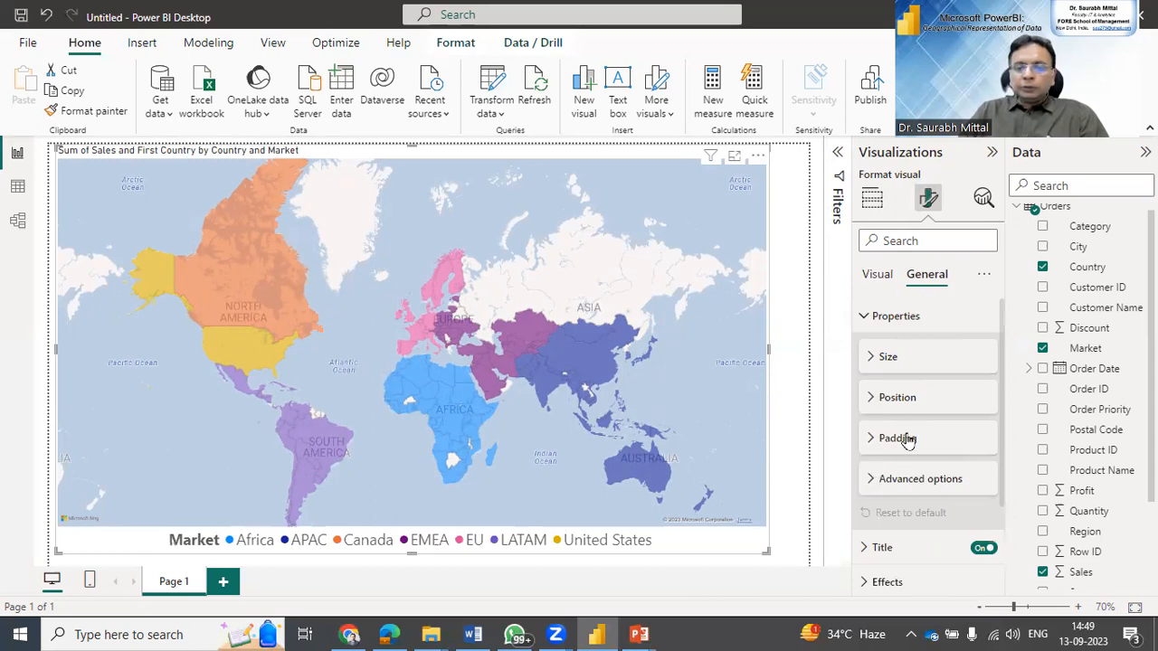
{"action": "left_click", "coordinate": [908, 477]}
{"action": "scroll", "coordinate": [908, 440], "scroll_direction": "down", "scroll_amount": 2}
Change the map's title text to "Geographical sales performance year 2016-19".
{"action": "left_click", "coordinate": [867, 470]}
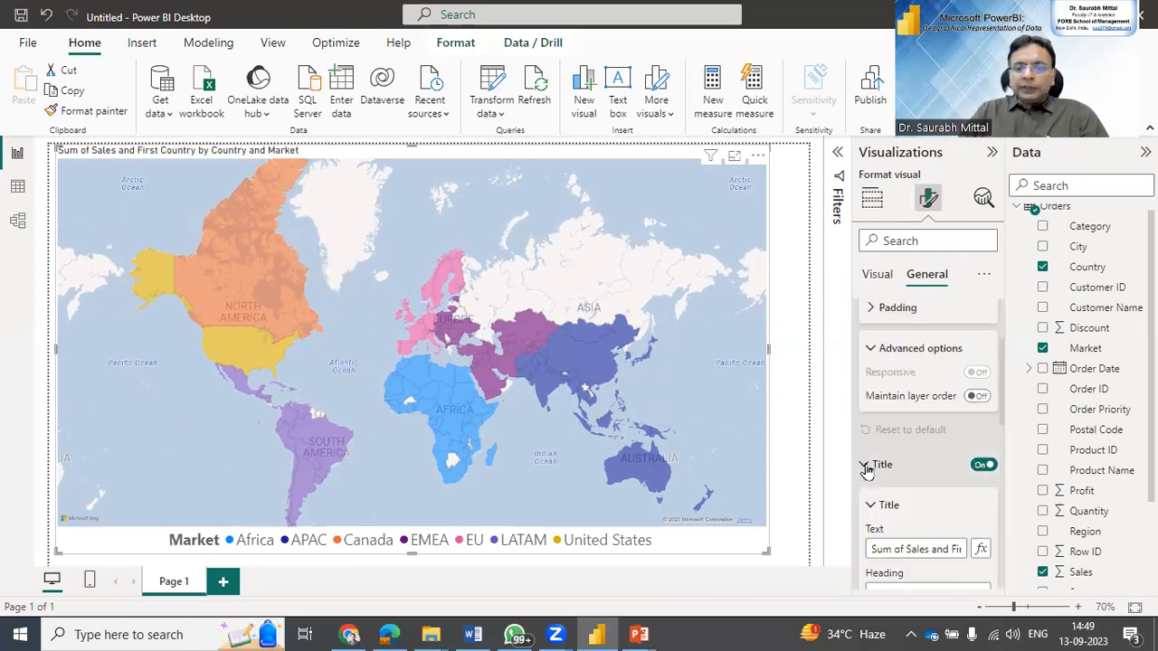
{"action": "double_click", "coordinate": [912, 548]}
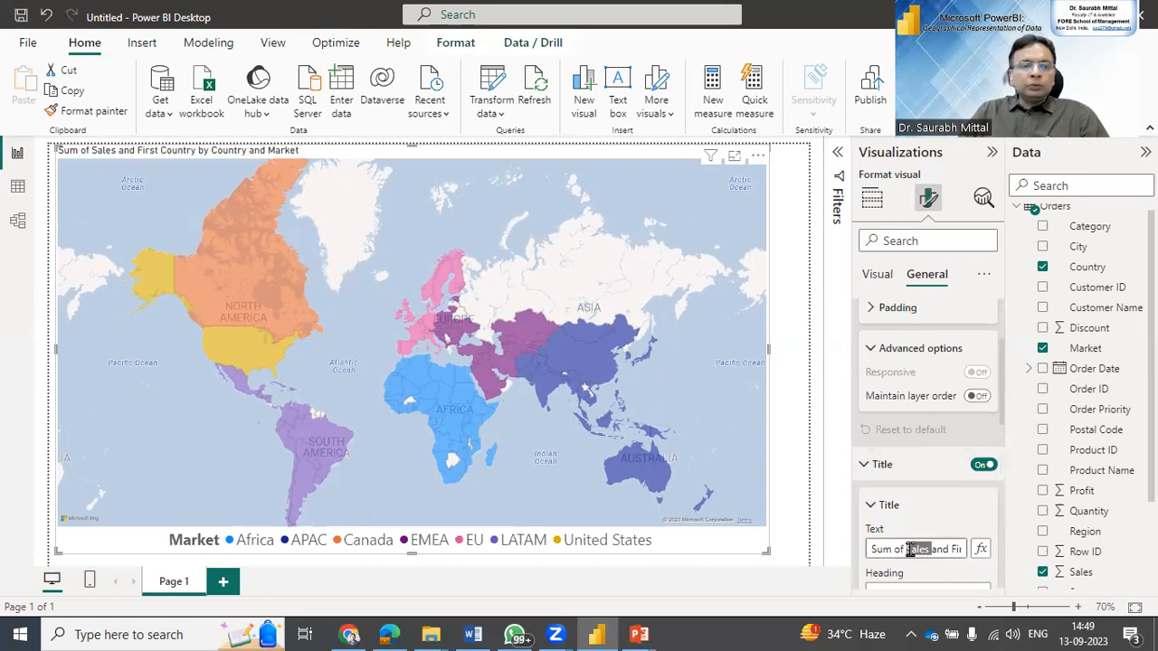
{"action": "key", "text": "End"}
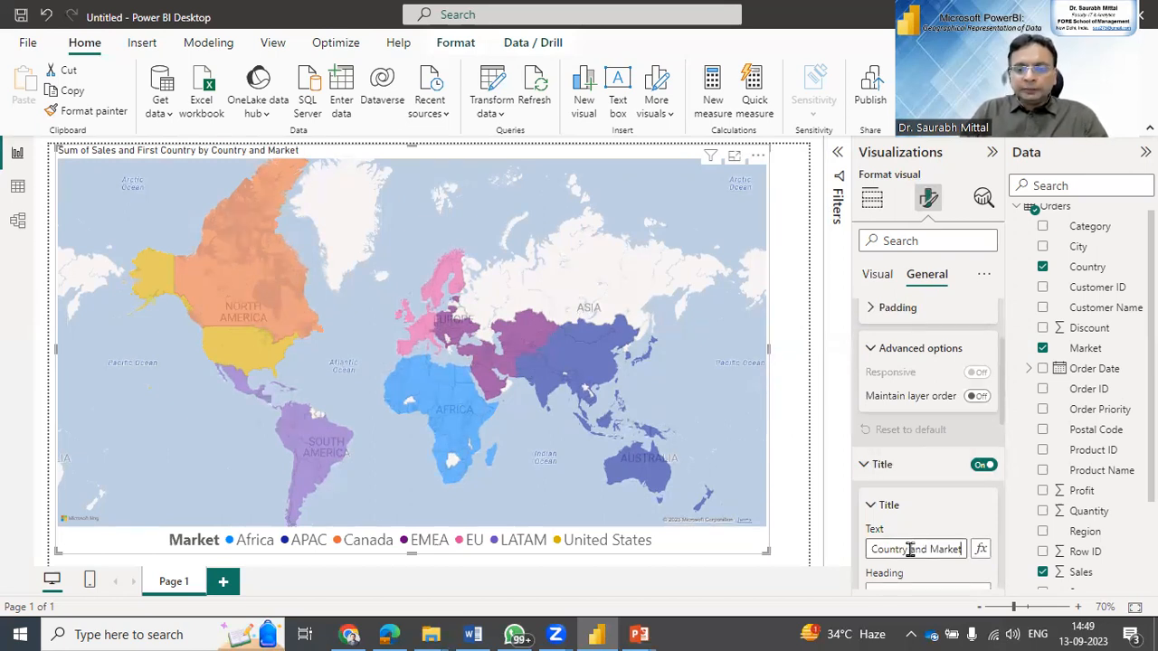
{"action": "key", "text": "Home"}
{"action": "type", "text": "Geogra"}
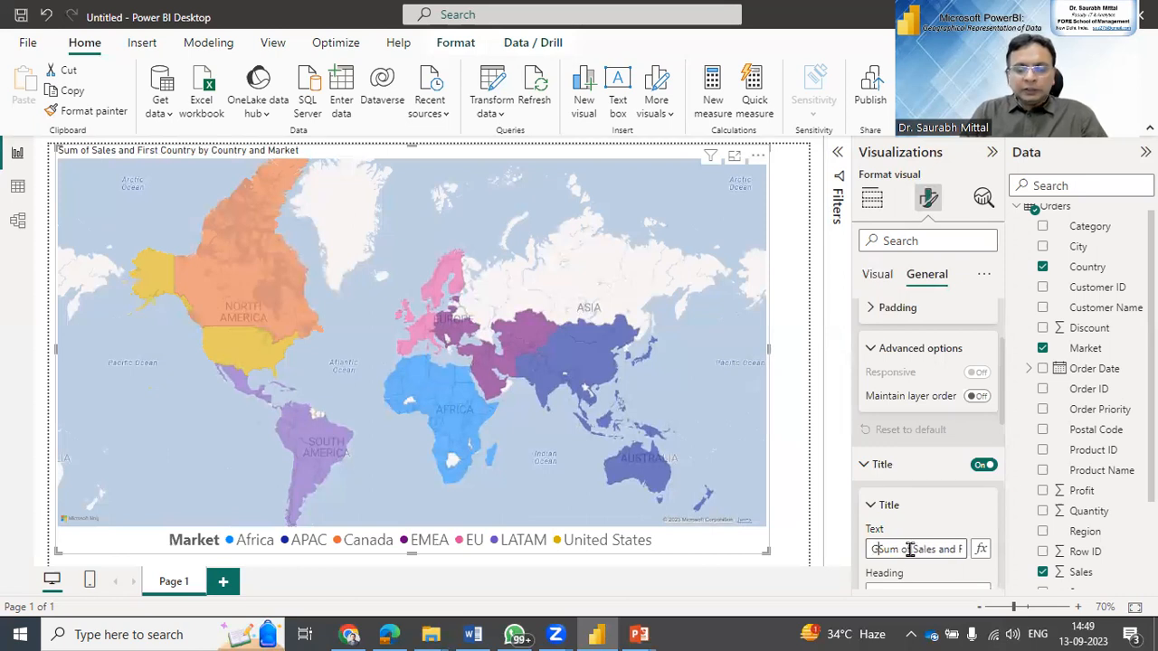
{"action": "type", "text": "phical "}
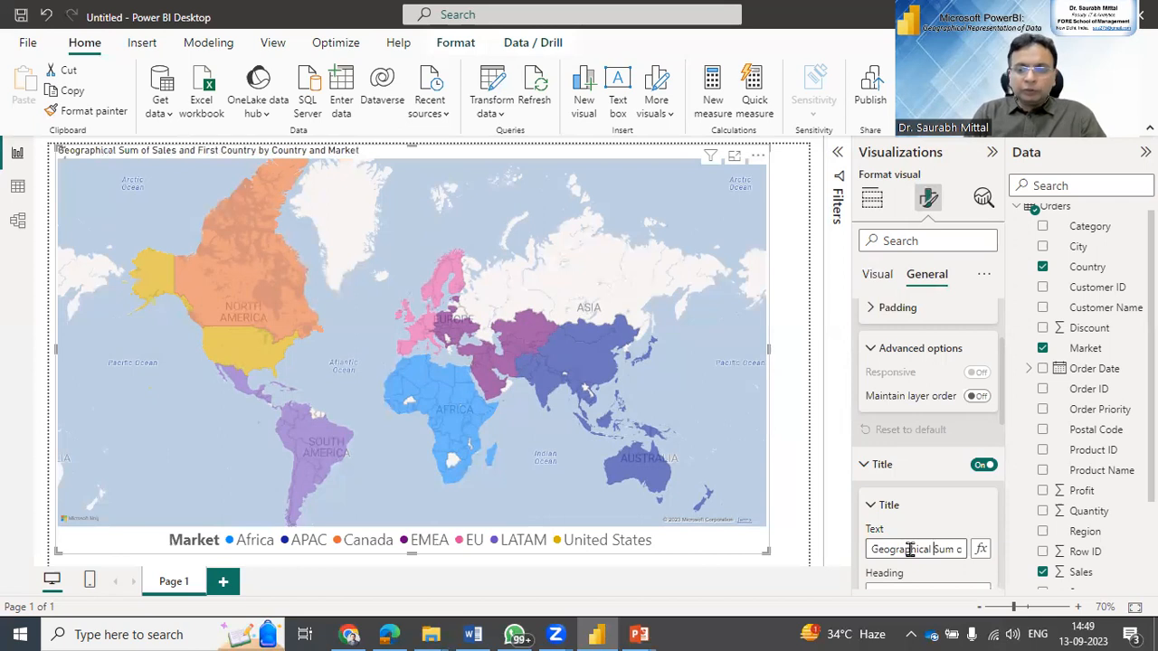
{"action": "type", "text": "perfo"}
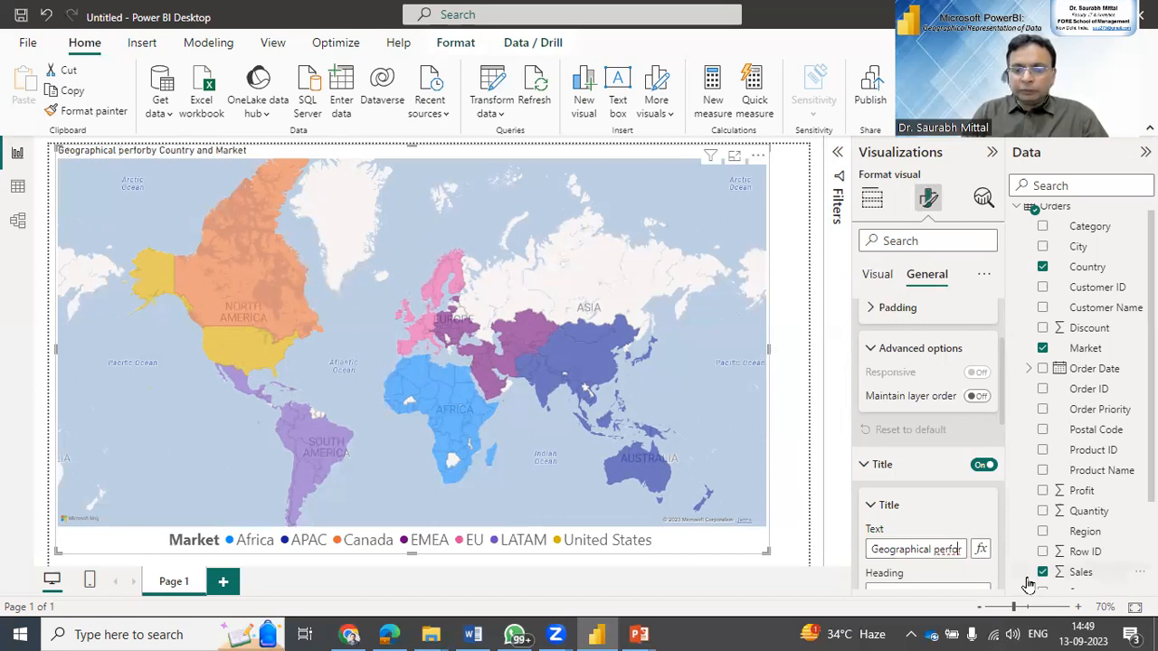
{"action": "left_click", "coordinate": [932, 549]}
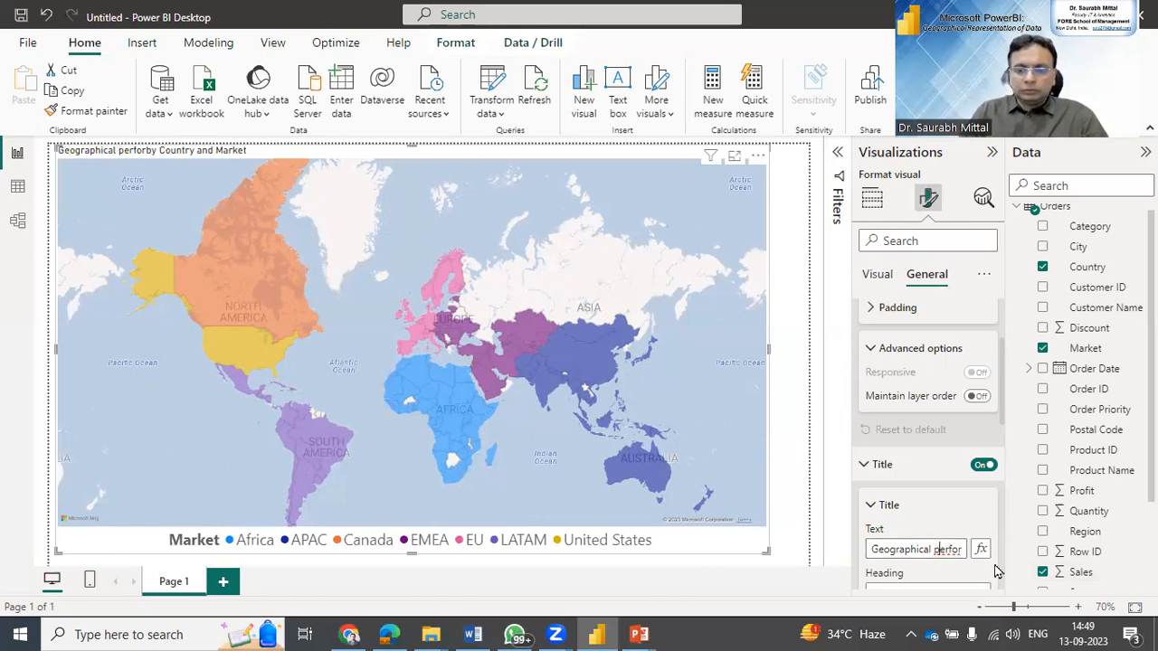
{"action": "type", "text": "sales"}
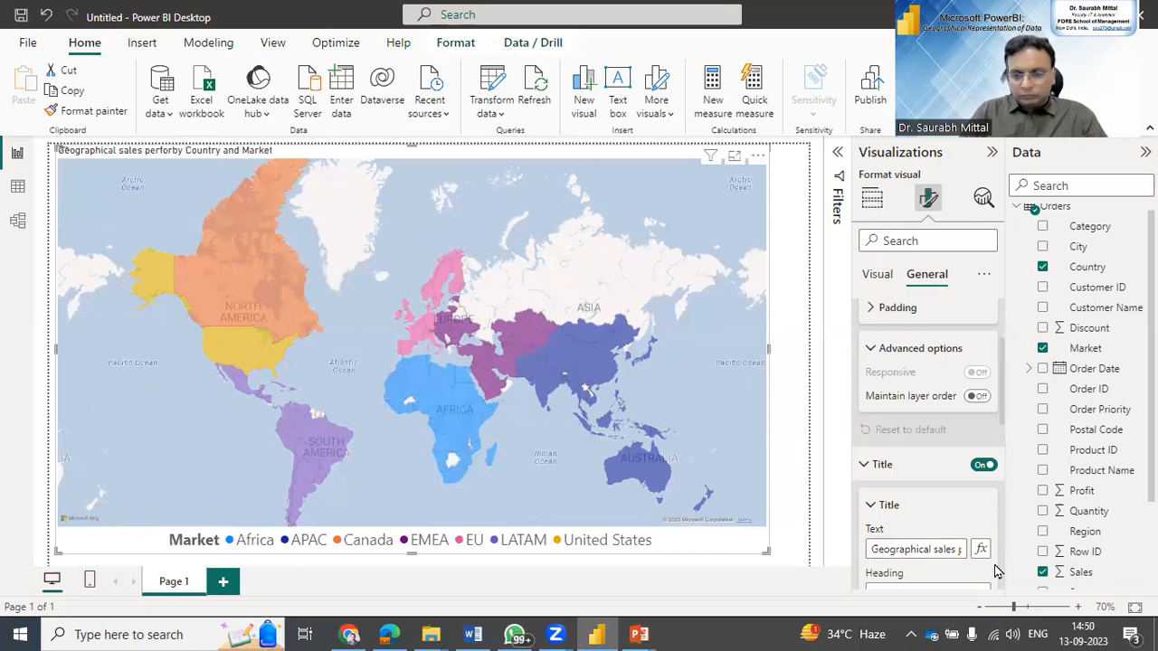
{"action": "key", "text": "Right"}
{"action": "key", "text": "Right"}
{"action": "key", "text": "Right"}
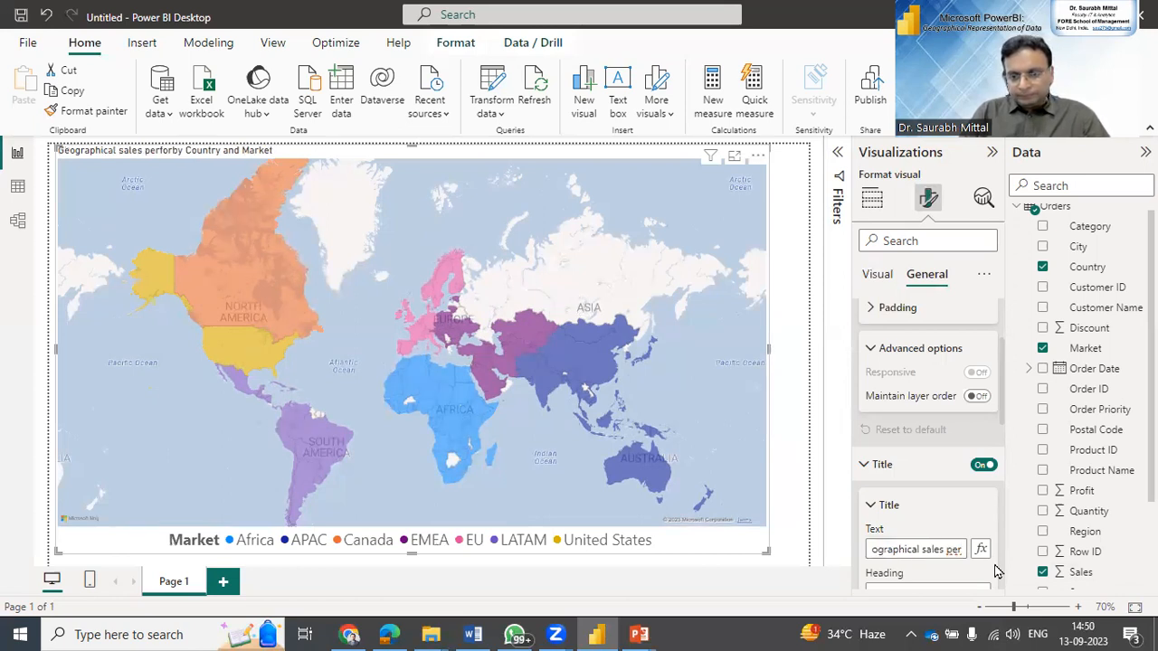
{"action": "key", "text": "Right"}
{"action": "key", "text": "Right"}
{"action": "key", "text": "Right"}
{"action": "type", "text": "mance"}
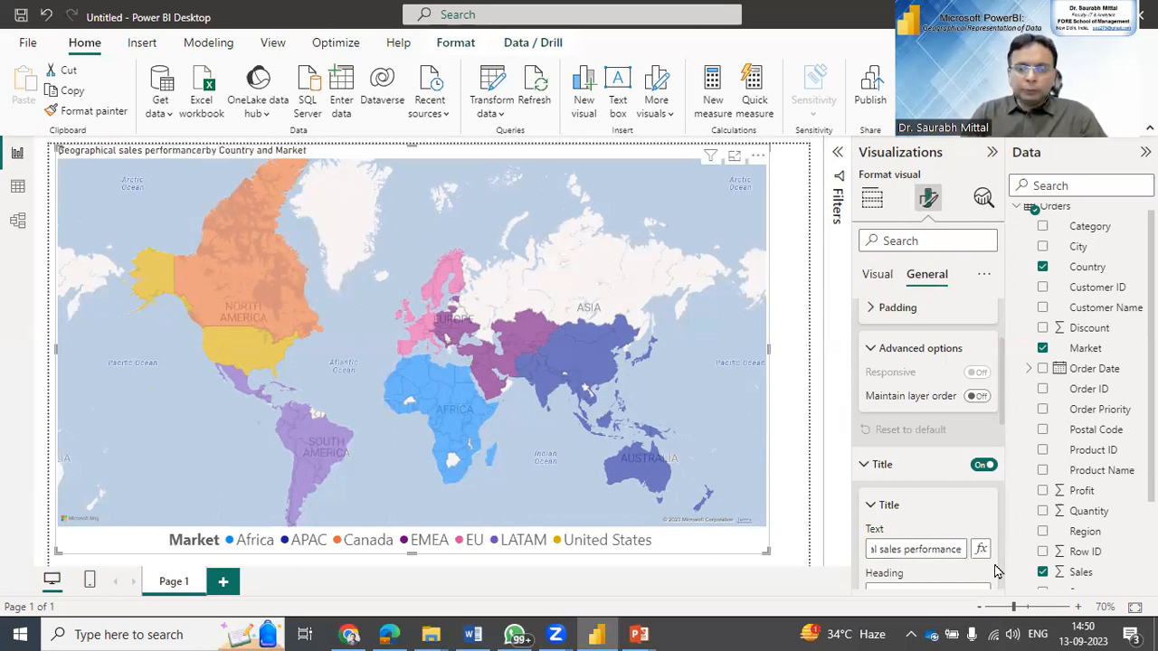
{"action": "type", "text": " year"}
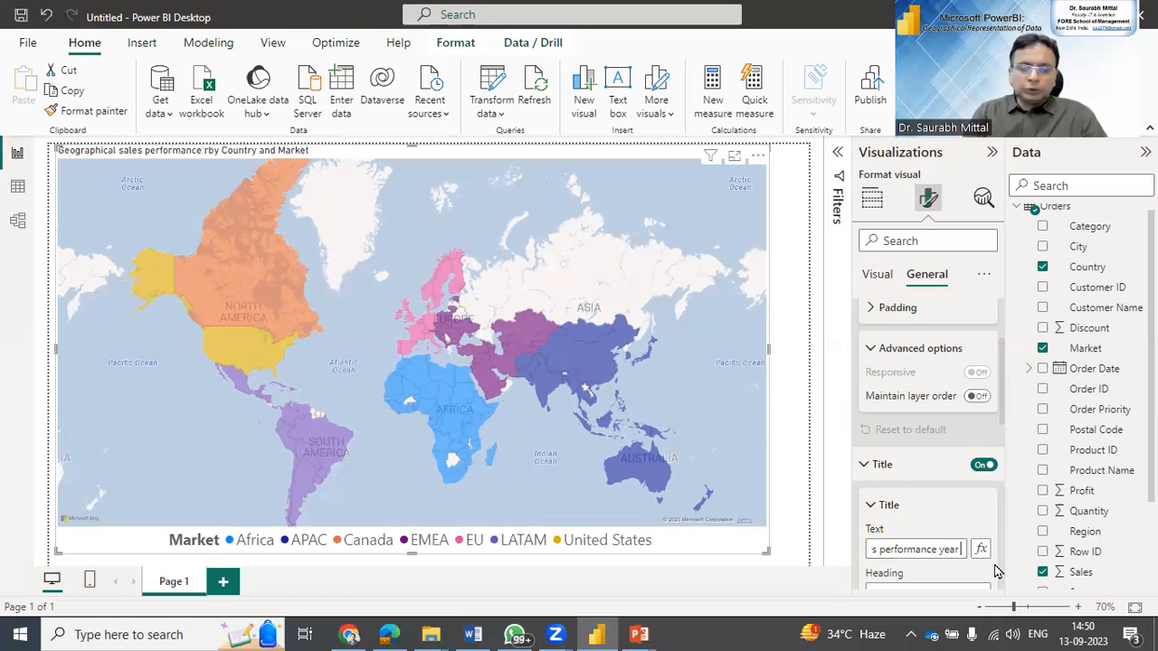
{"action": "type", "text": " 2016-"}
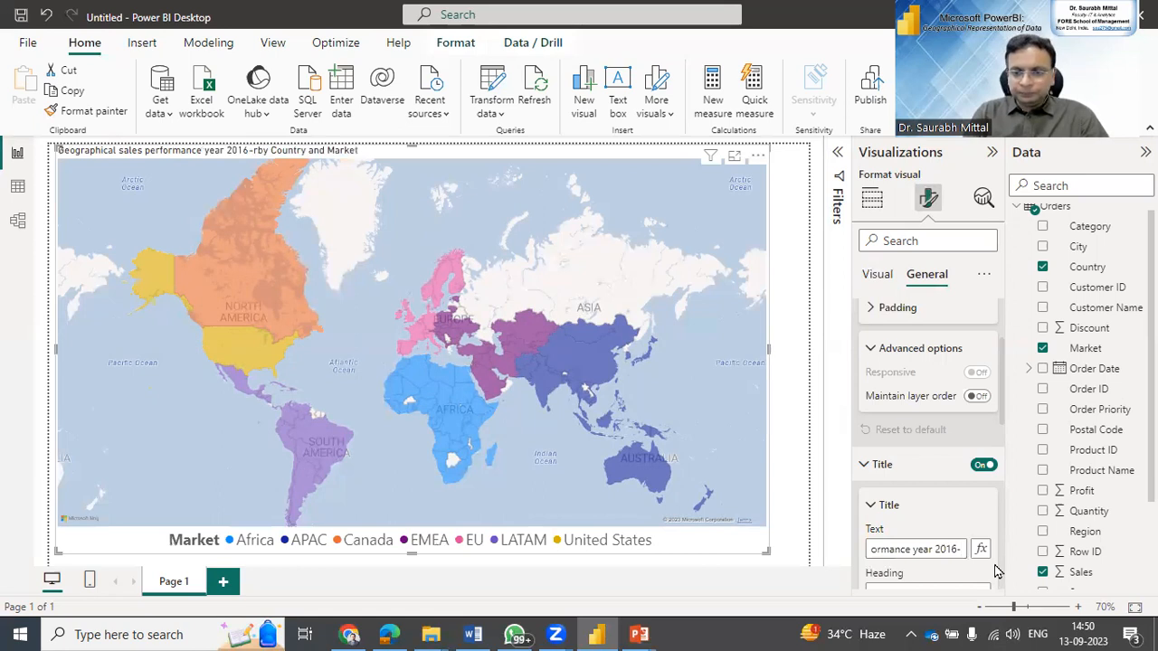
{"action": "type", "text": "19"}
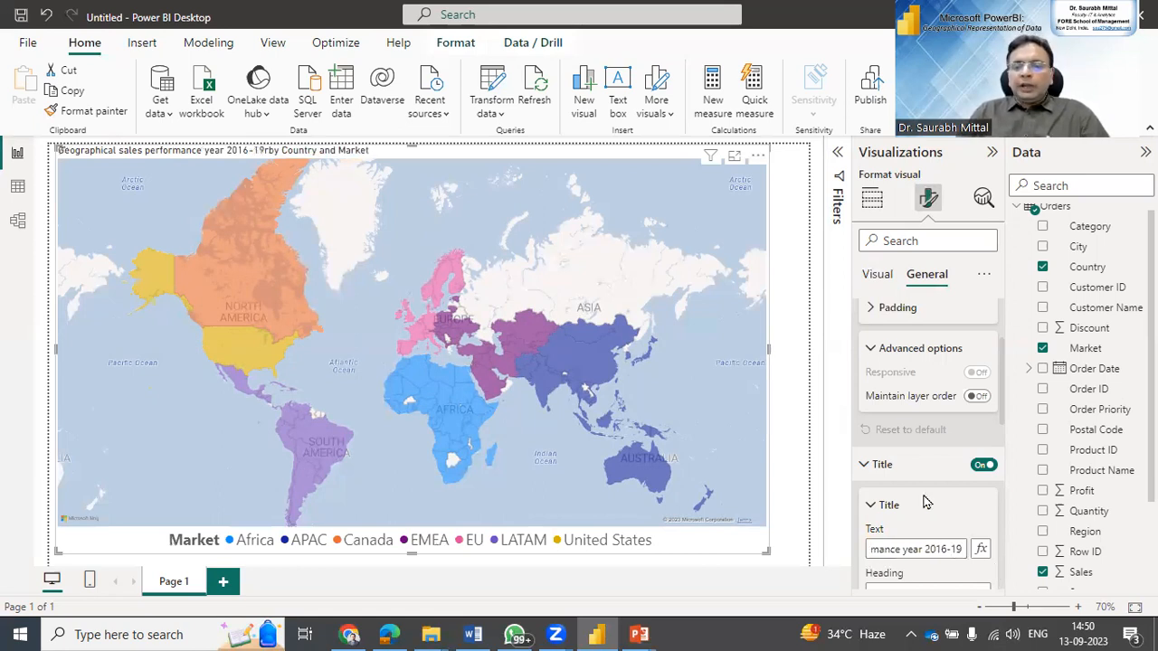
Format the map's title as Heading 2 with a font size of 21.
{"action": "scroll", "coordinate": [1000, 452], "scroll_direction": "down", "scroll_amount": 1}
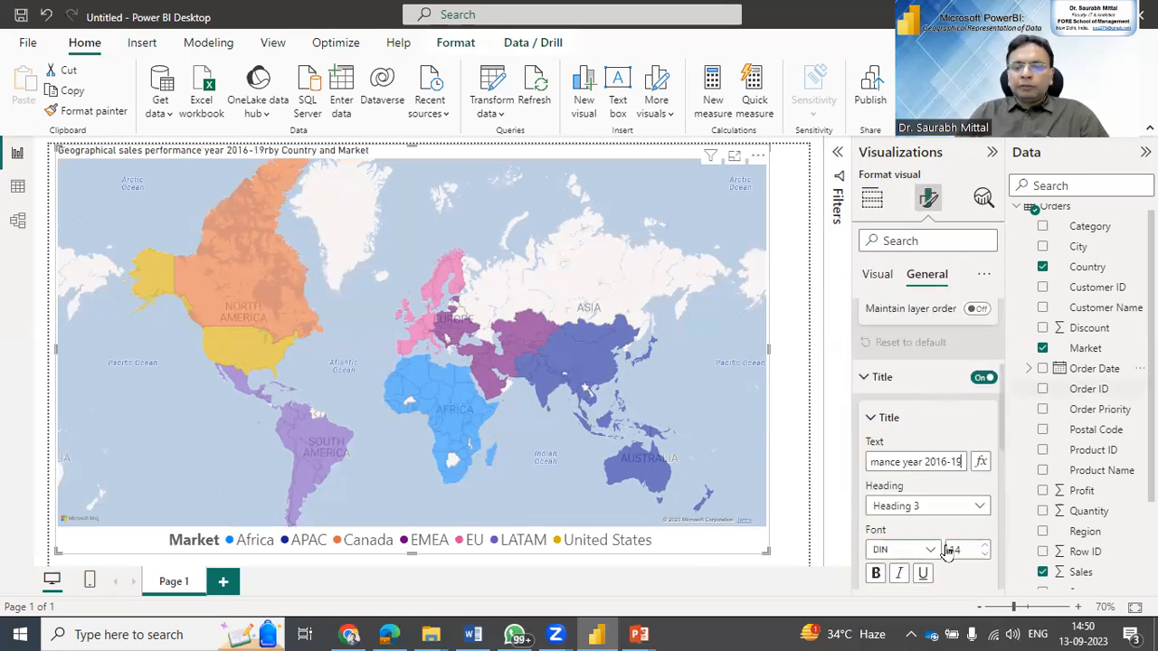
{"action": "left_click", "coordinate": [979, 508]}
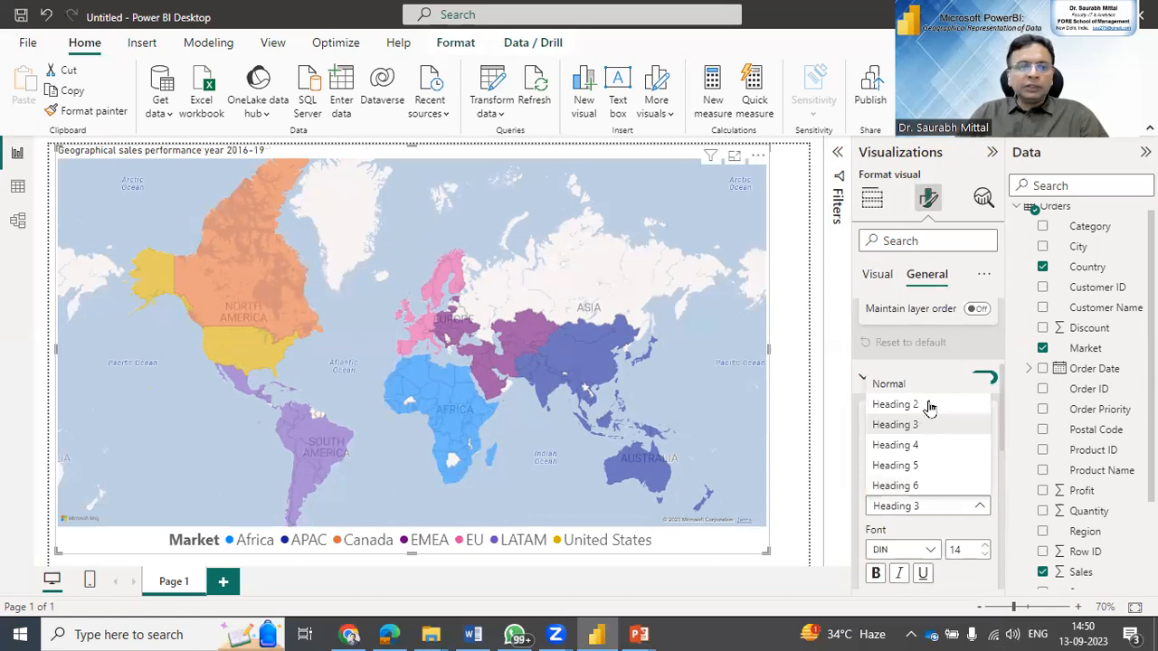
{"action": "left_click", "coordinate": [927, 405]}
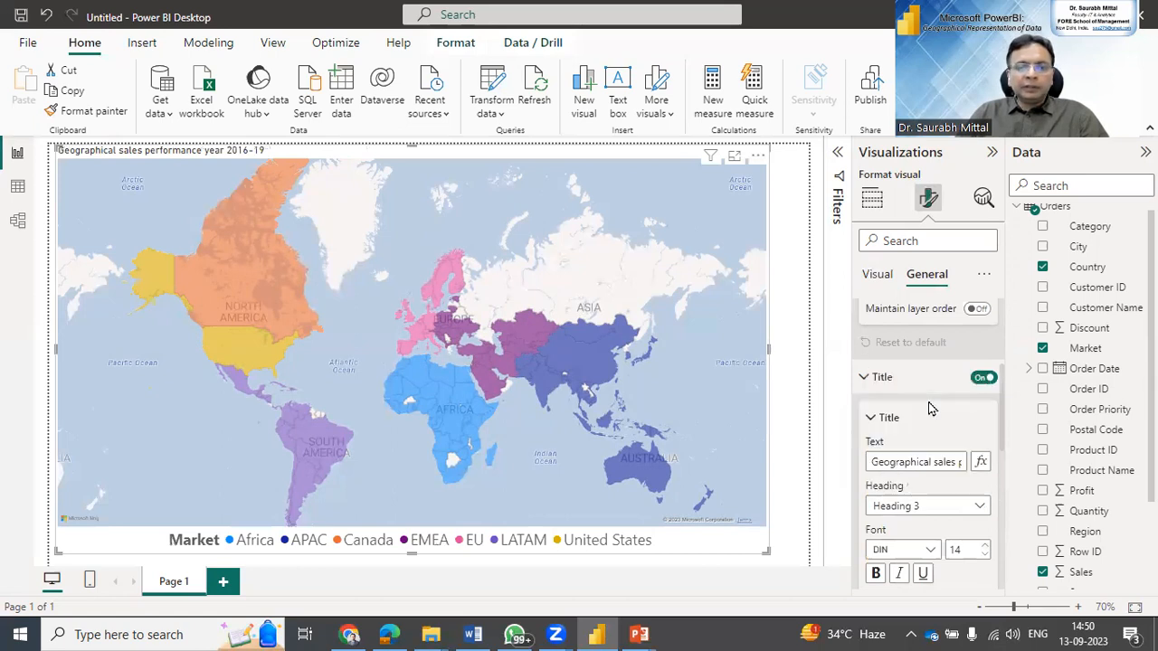
{"action": "left_click", "coordinate": [984, 547]}
{"action": "left_click", "coordinate": [984, 547]}
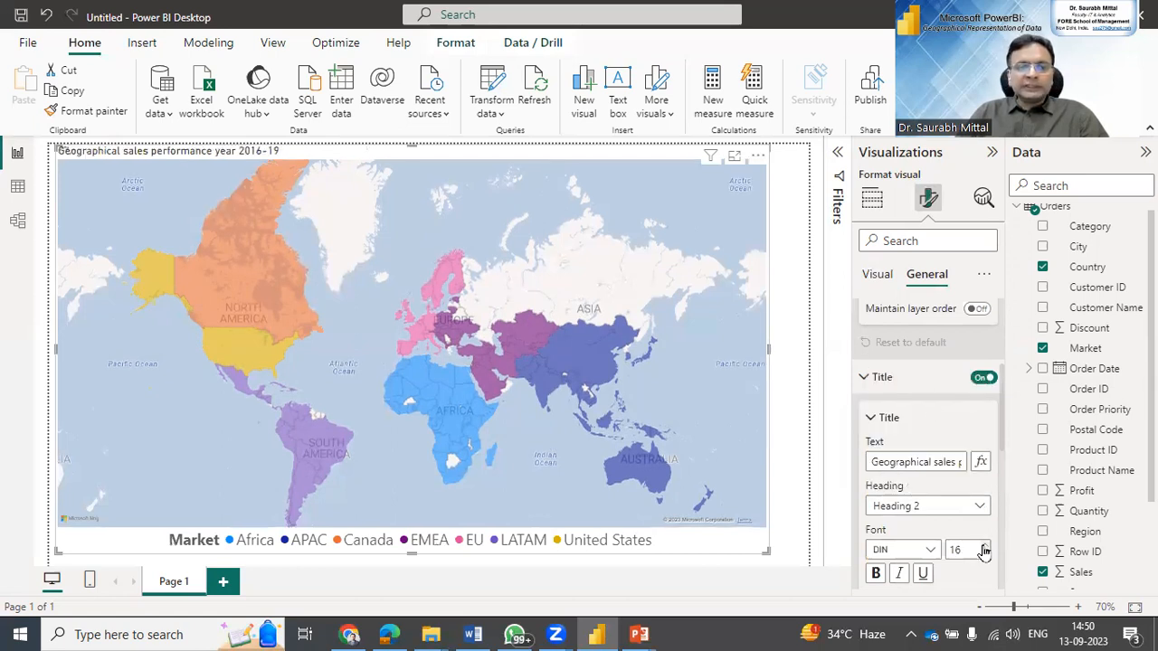
{"action": "left_click", "coordinate": [876, 576]}
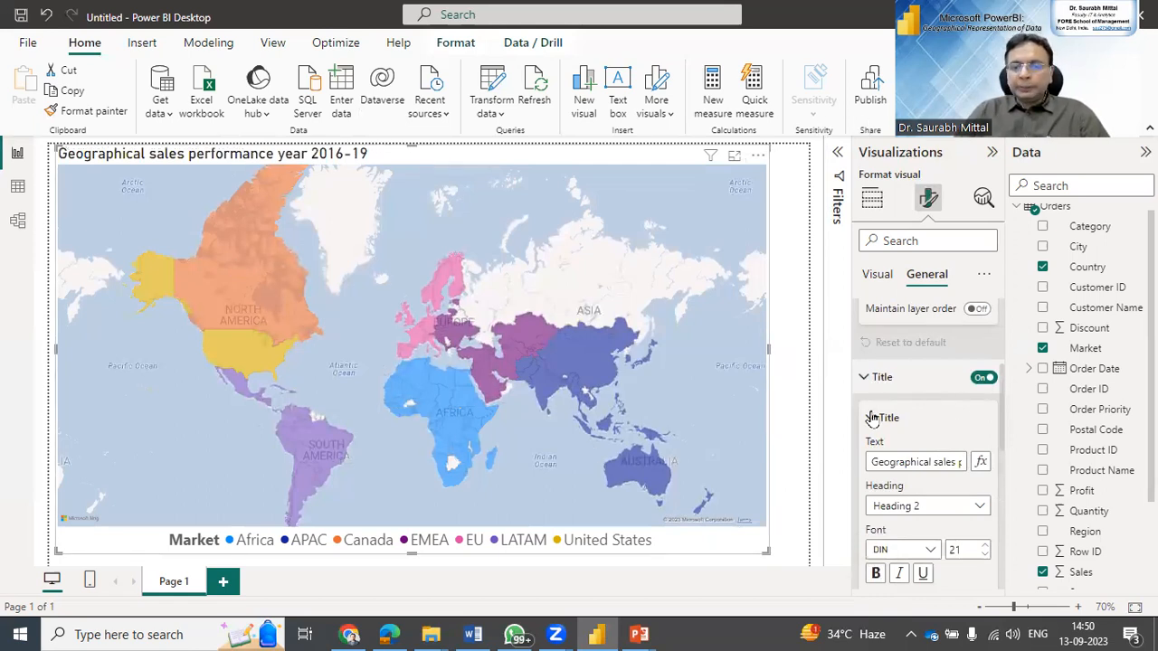
{"action": "left_click", "coordinate": [908, 379]}
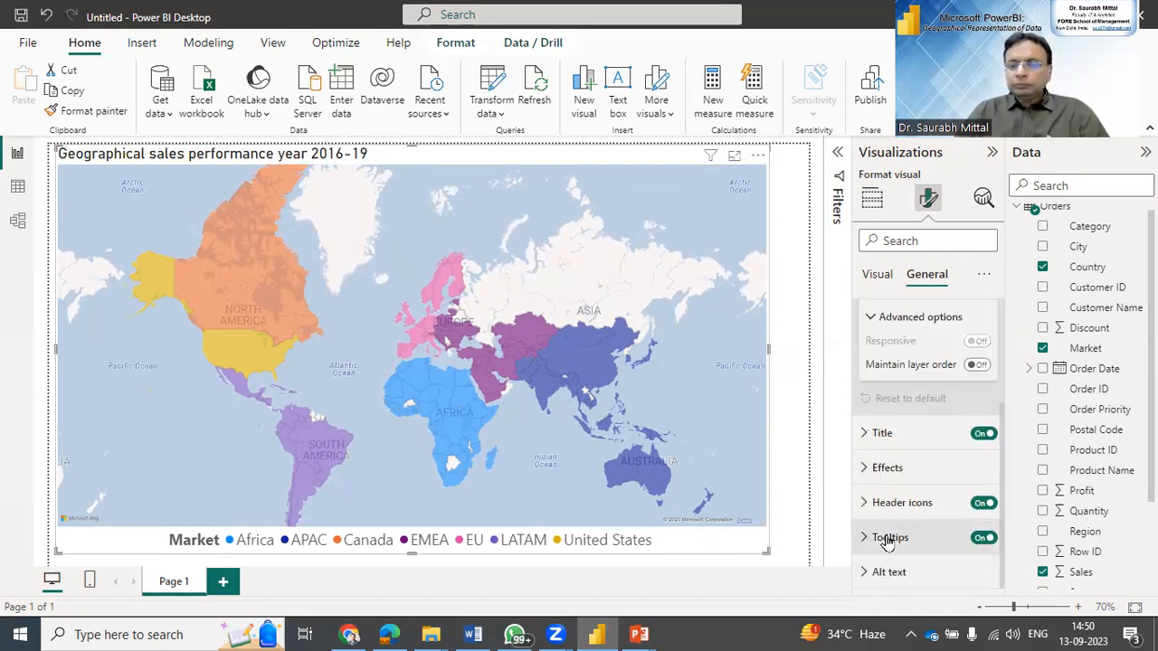
Turn on the visual border and the shadow in the map's effects settings.
{"action": "left_click", "coordinate": [865, 468]}
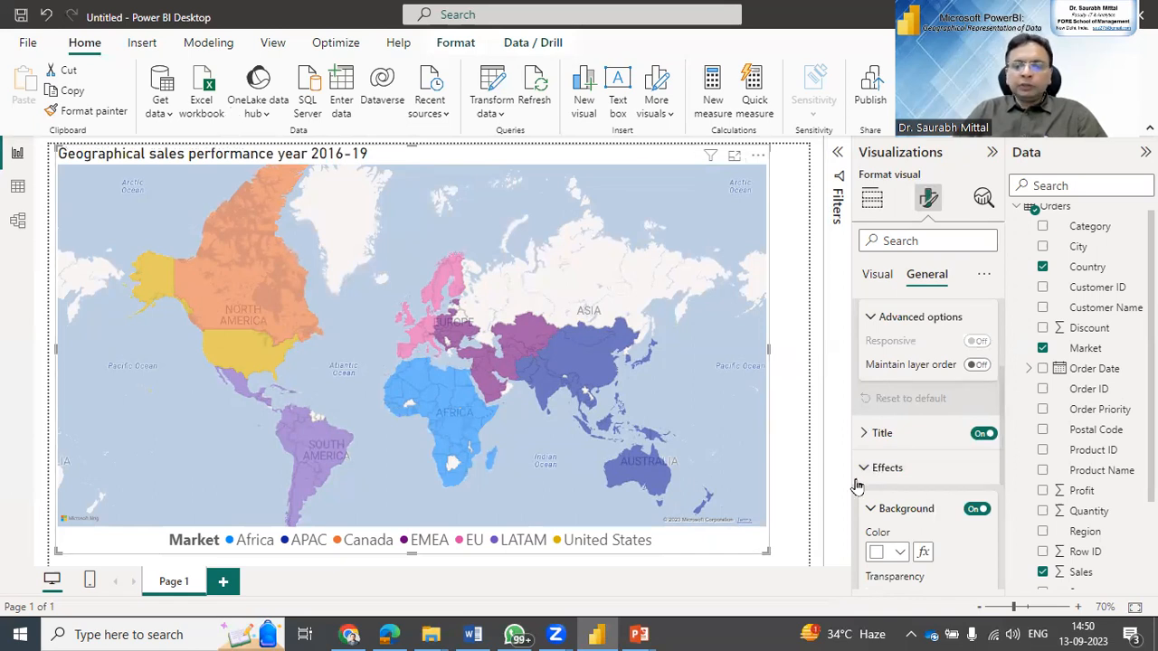
{"action": "scroll", "coordinate": [937, 458], "scroll_direction": "down", "scroll_amount": 1}
{"action": "scroll", "coordinate": [939, 458], "scroll_direction": "down", "scroll_amount": 1}
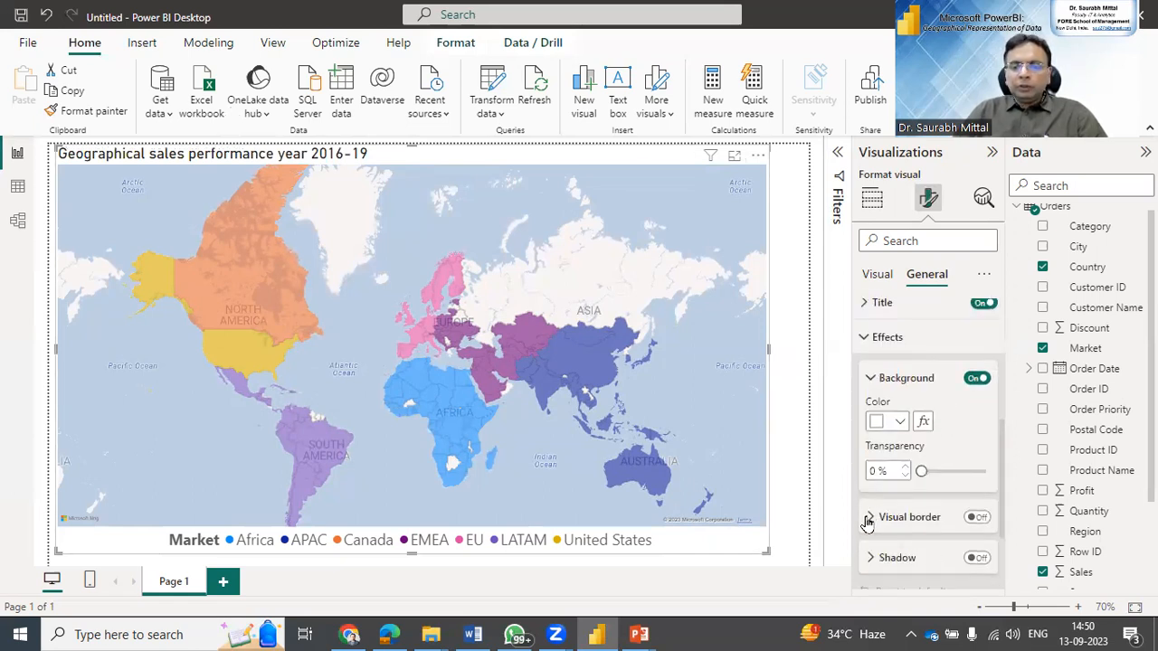
{"action": "left_click", "coordinate": [976, 517]}
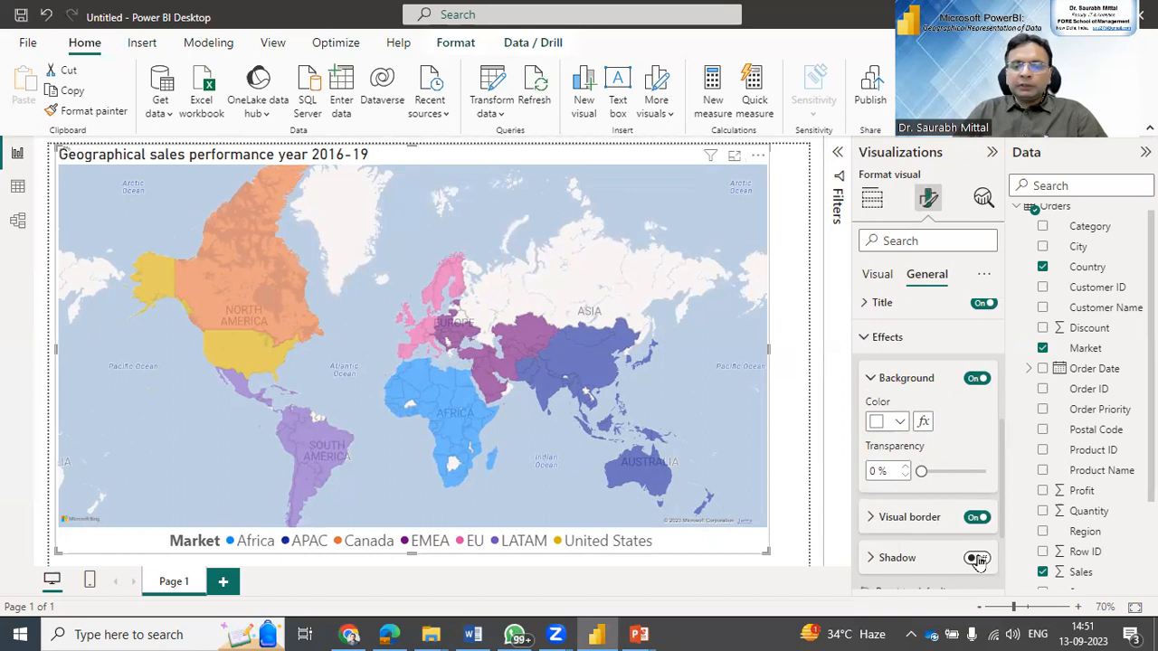
{"action": "left_click", "coordinate": [979, 561]}
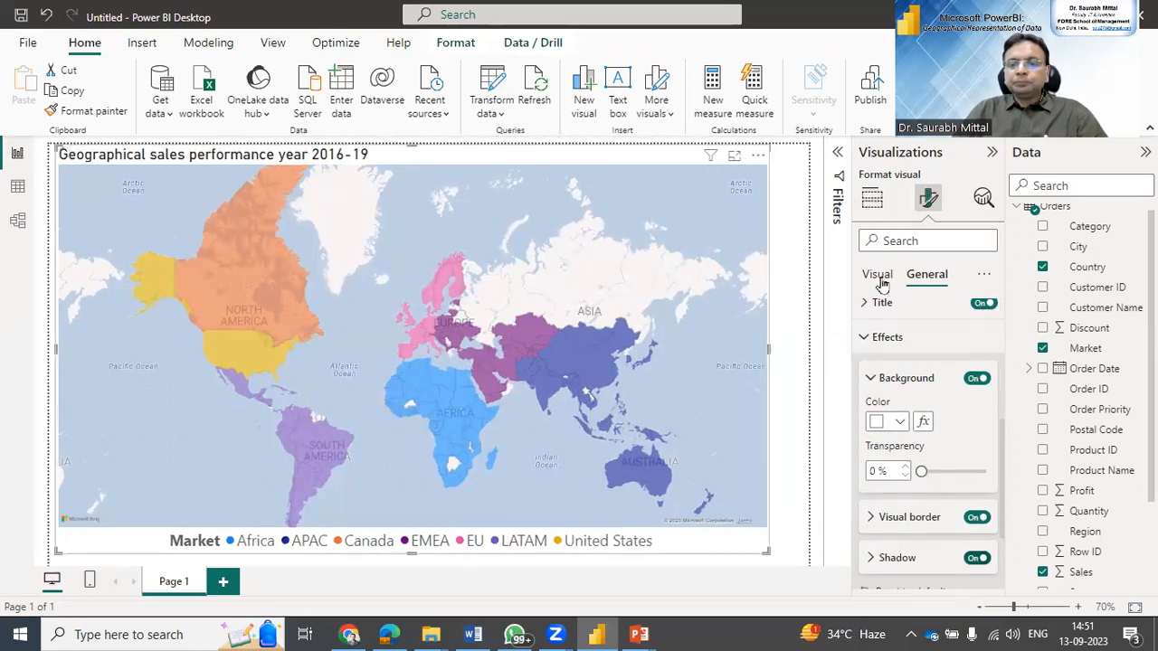
Review the map settings and shrink the map visual to about four-fifths of its former width, leaving free space on the page.
{"action": "left_click", "coordinate": [877, 275]}
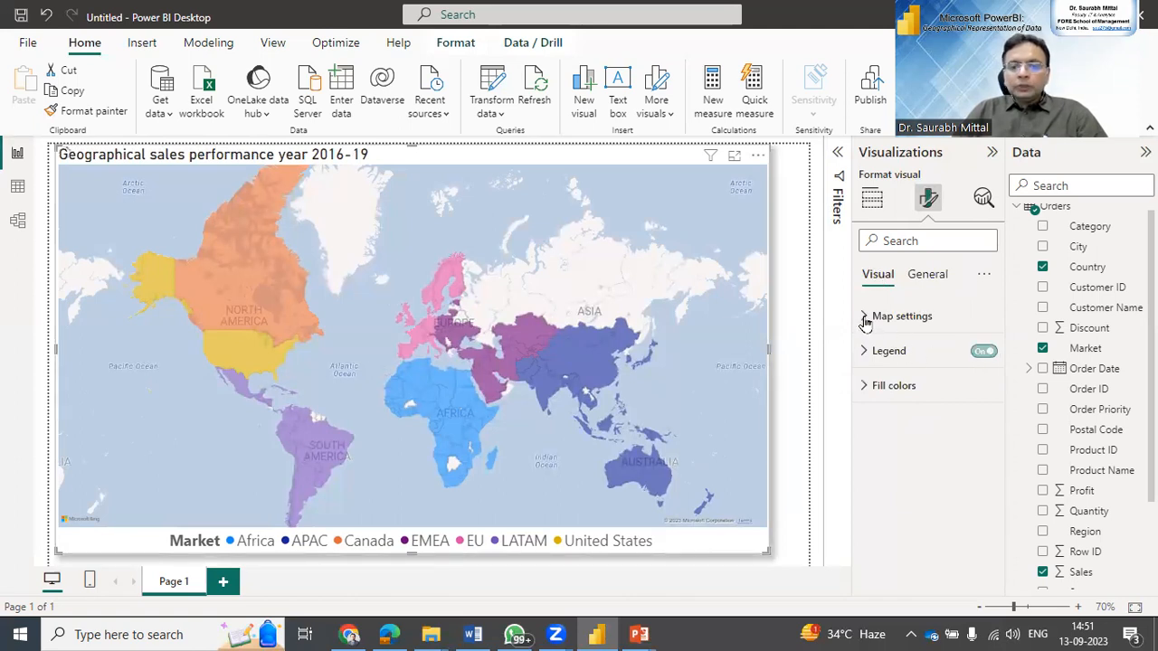
{"action": "left_click", "coordinate": [901, 315]}
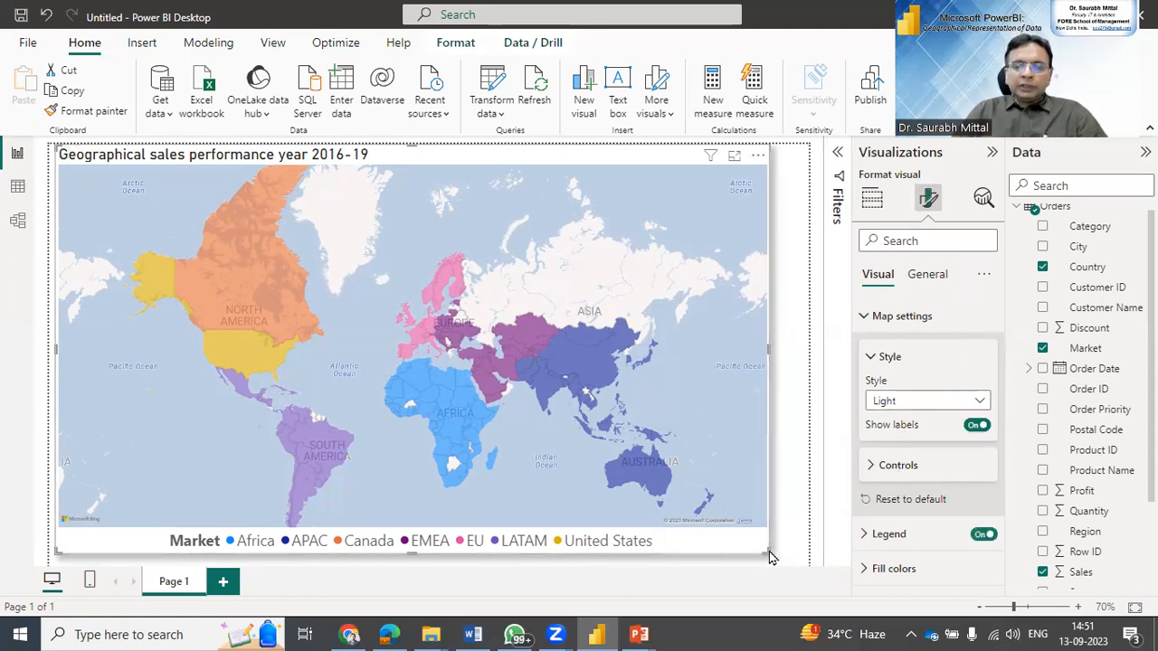
{"action": "left_click_drag", "start_coordinate": [762, 548], "coordinate": [488, 400]}
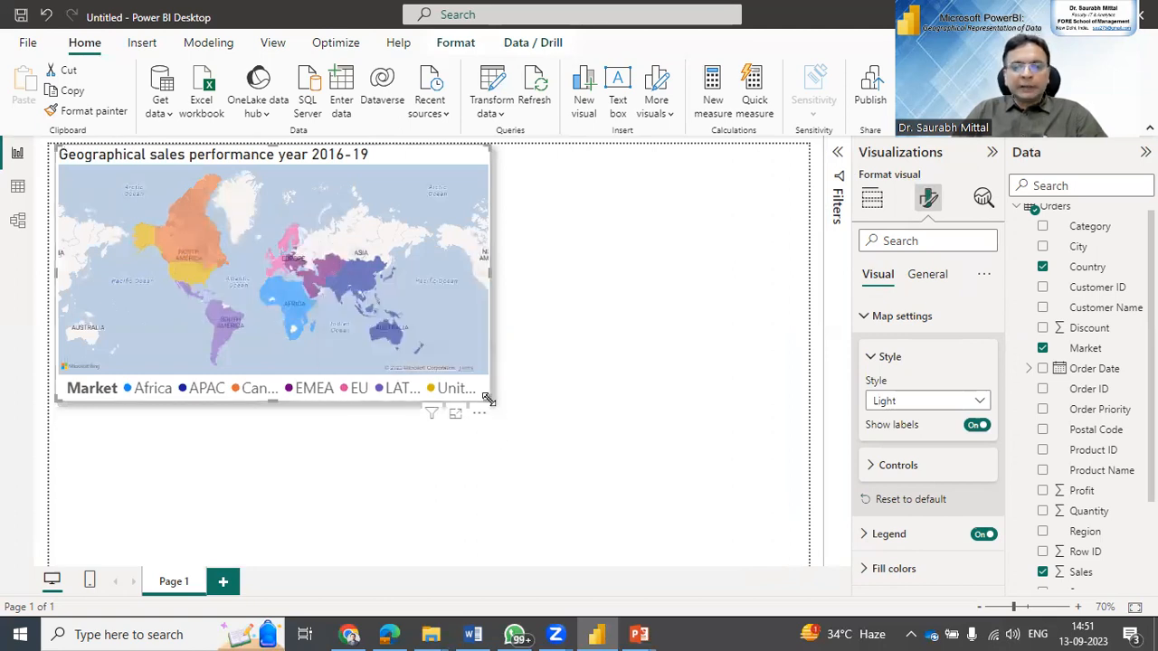
{"action": "left_click_drag", "start_coordinate": [490, 400], "coordinate": [561, 478]}
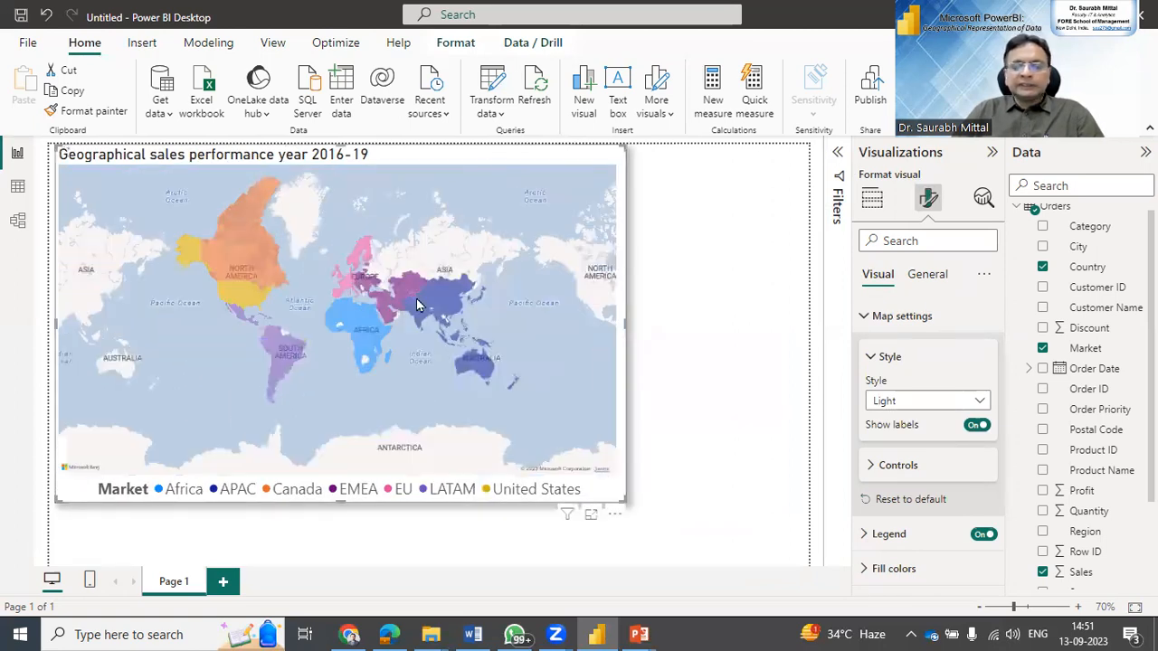
Zoom the map in on Africa and southern Asia and display the filters that apply to the visual.
{"action": "scroll", "coordinate": [570, 275], "scroll_direction": "up", "scroll_amount": 1}
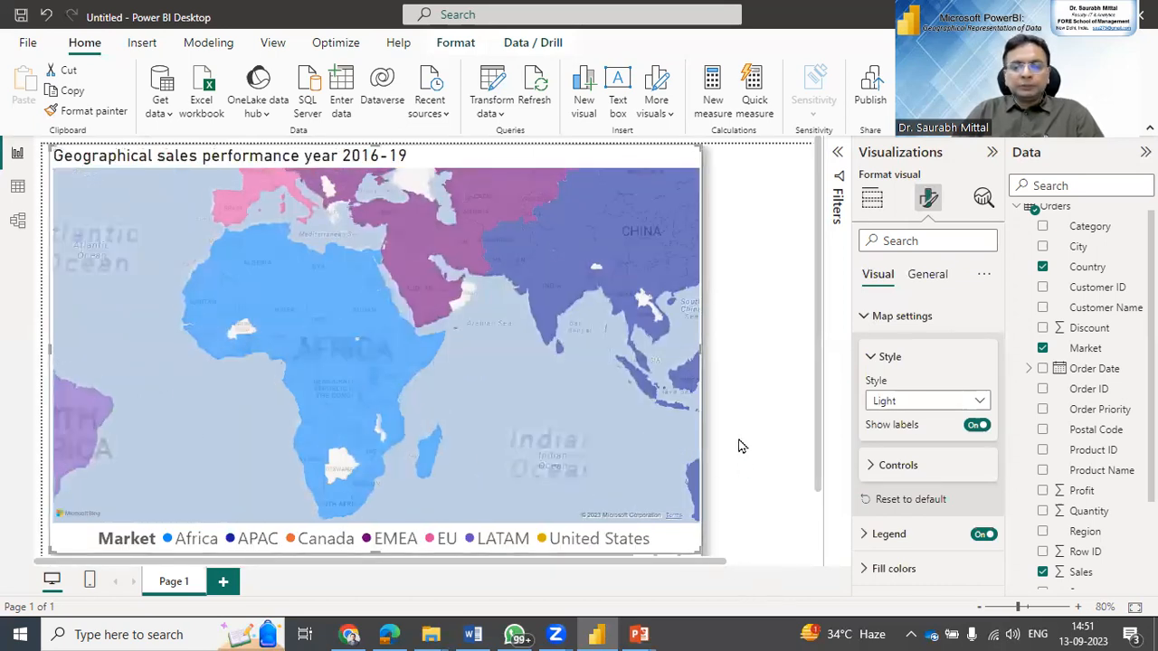
{"action": "scroll", "coordinate": [696, 518], "scroll_direction": "down", "scroll_amount": 1}
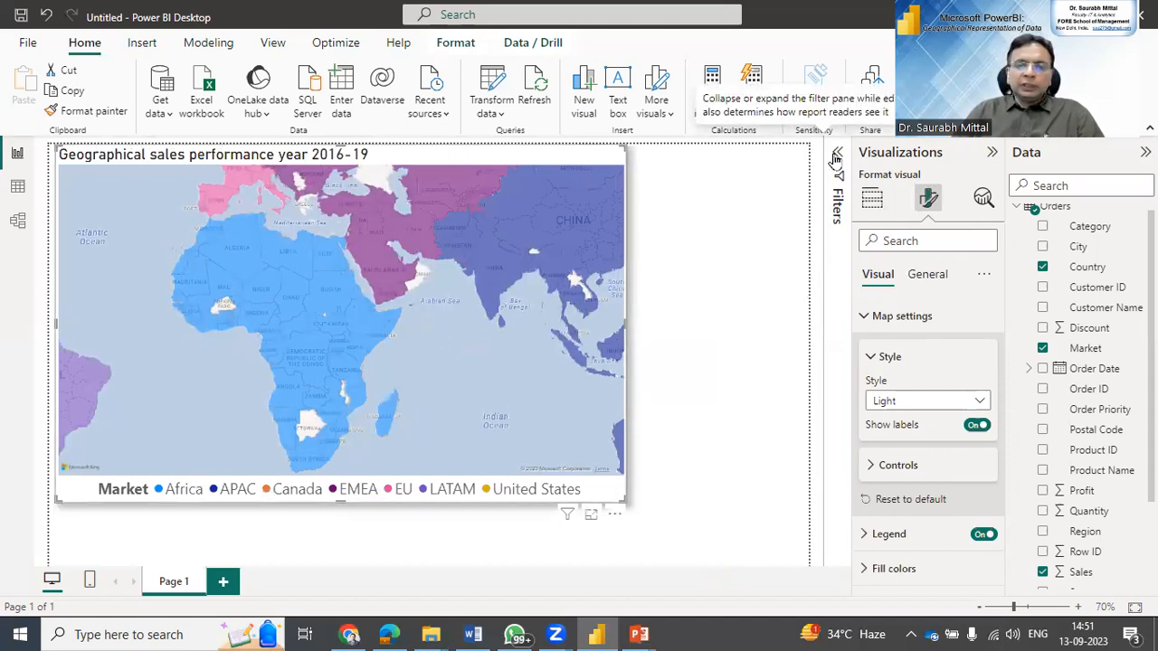
{"action": "left_click", "coordinate": [836, 158]}
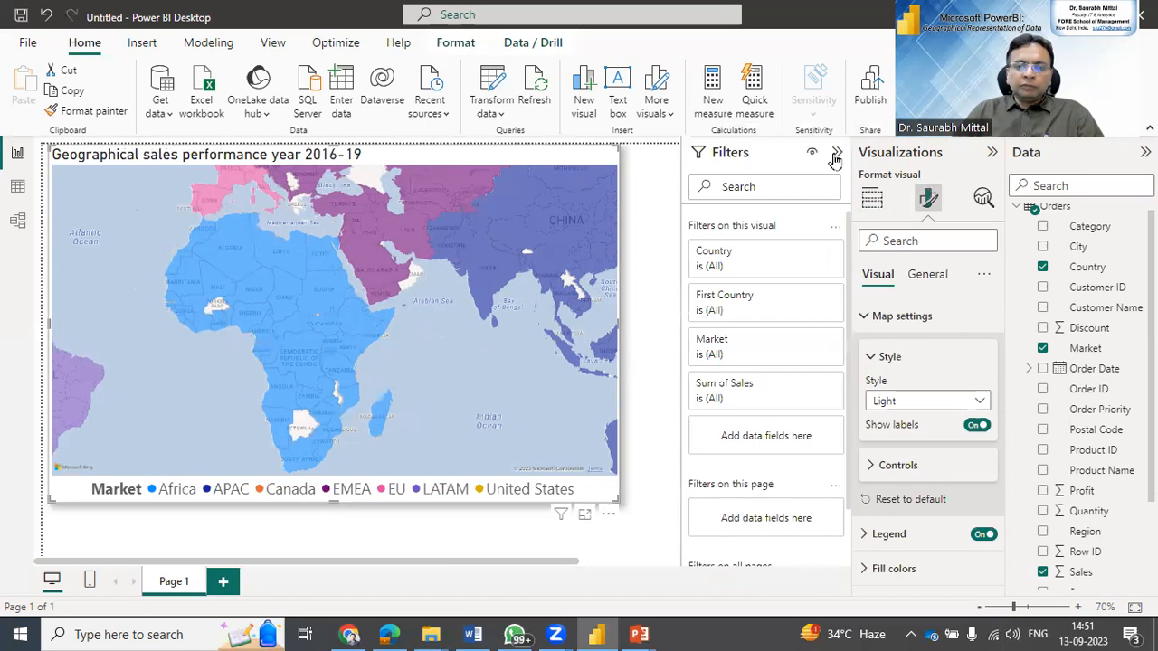
Search the map's Country filter for "aus", filter to Australia and Austria, and clear that filter again.
{"action": "left_click", "coordinate": [739, 258]}
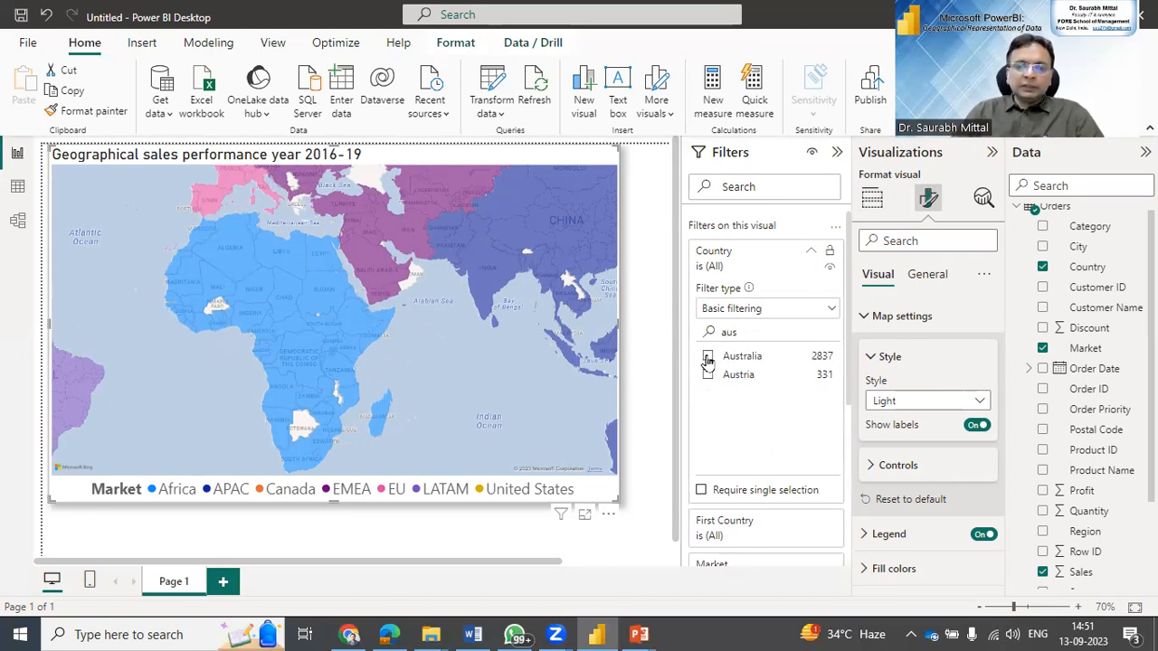
{"action": "left_click", "coordinate": [708, 358]}
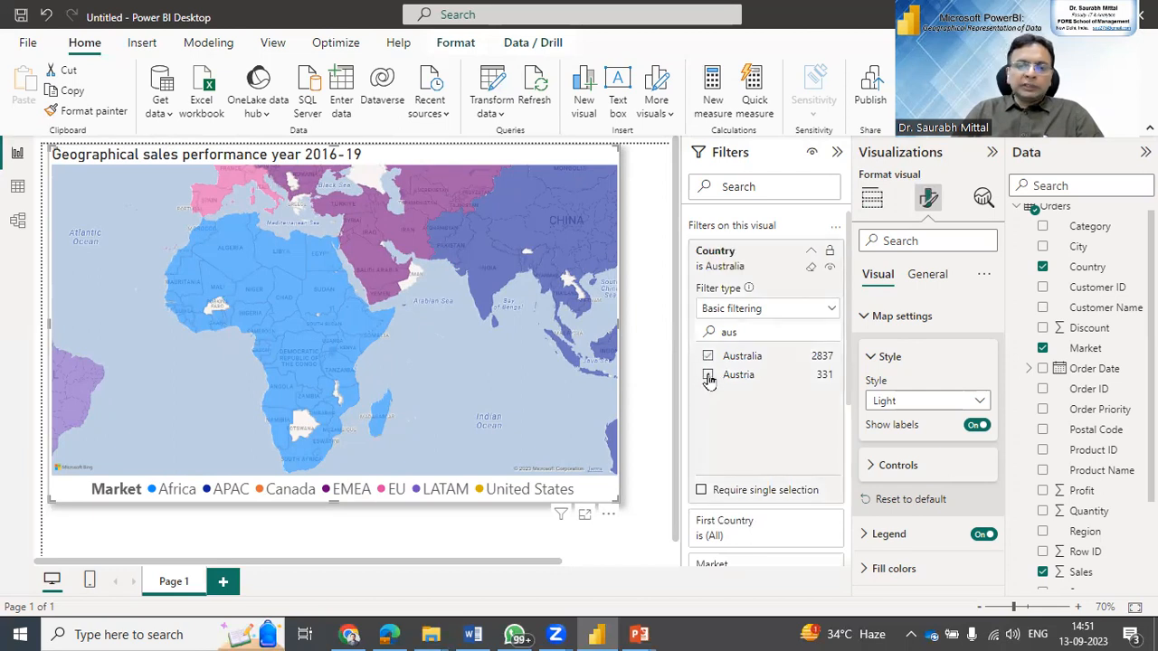
{"action": "left_click", "coordinate": [708, 375]}
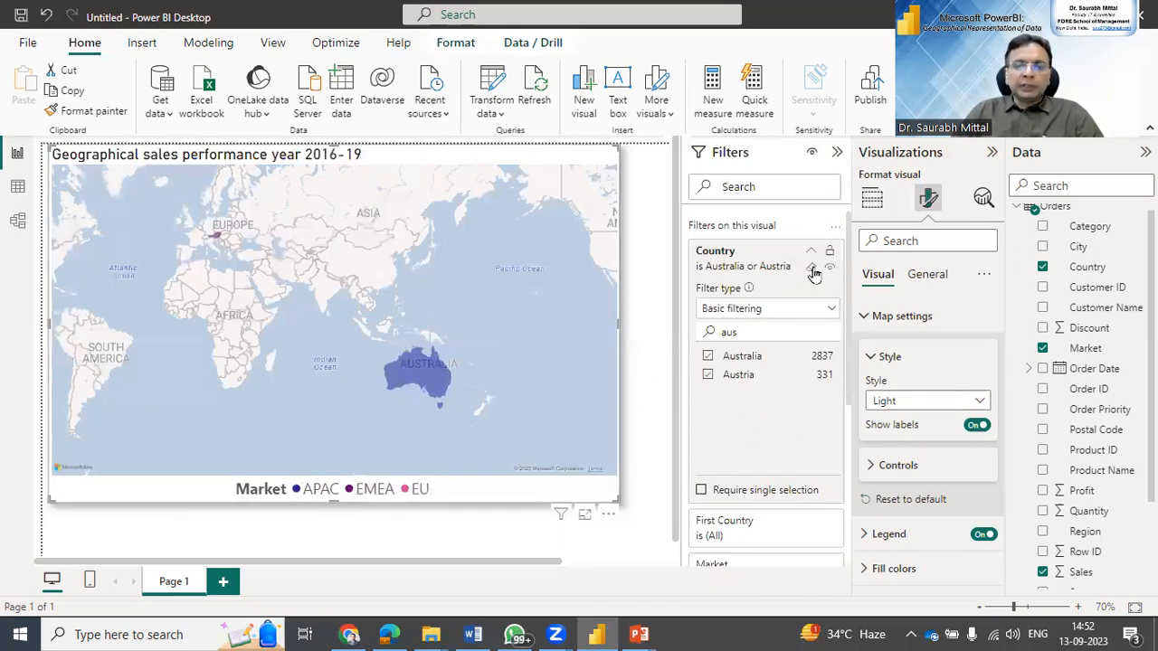
{"action": "left_click", "coordinate": [811, 270]}
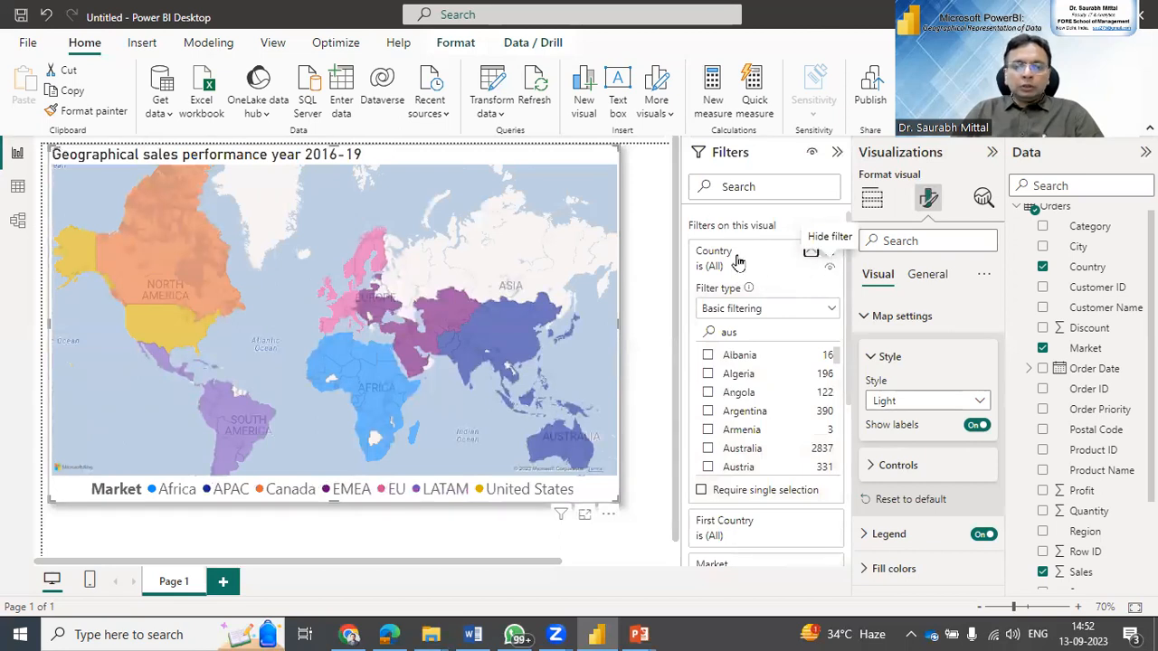
{"action": "left_click", "coordinate": [738, 263]}
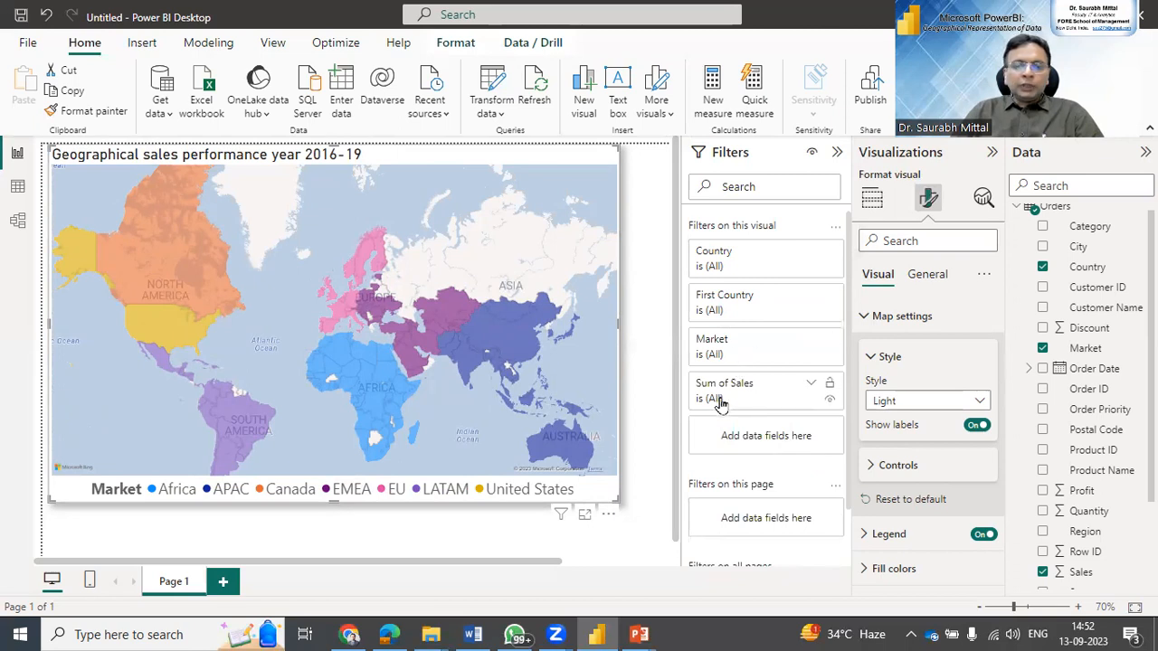
Filter the map to items with Sum of Sales greater than 100000, and clear that filter again.
{"action": "left_click", "coordinate": [719, 402]}
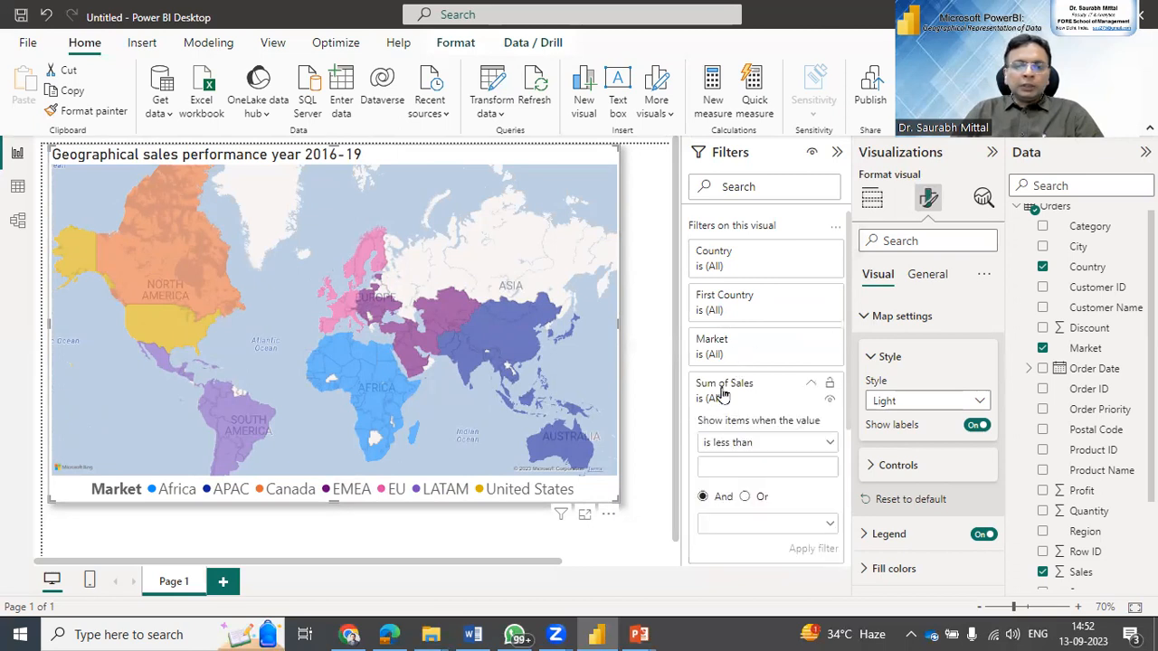
{"action": "left_click", "coordinate": [747, 445]}
{"action": "left_click", "coordinate": [719, 312]}
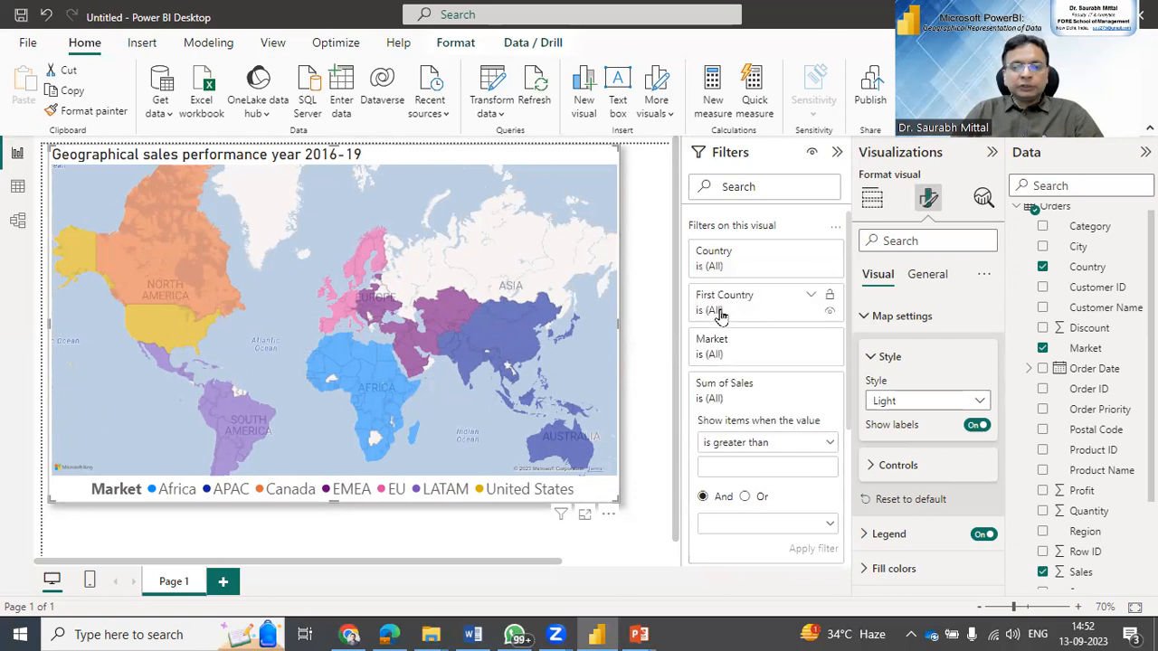
{"action": "type", "text": "1"}
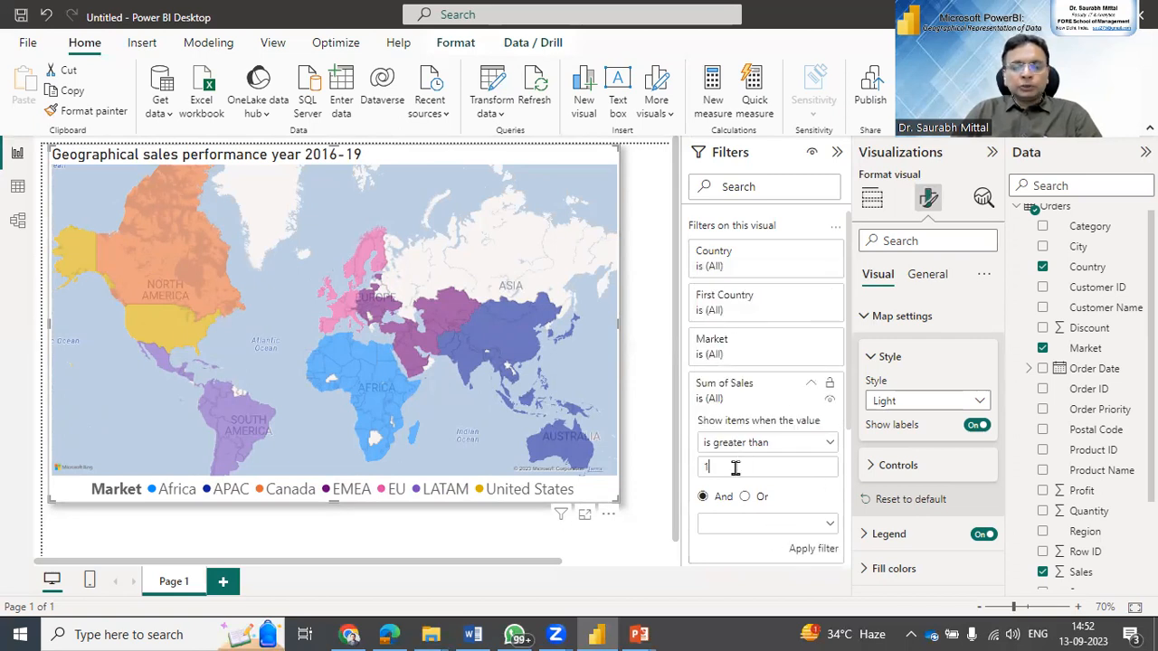
{"action": "type", "text": "00000"}
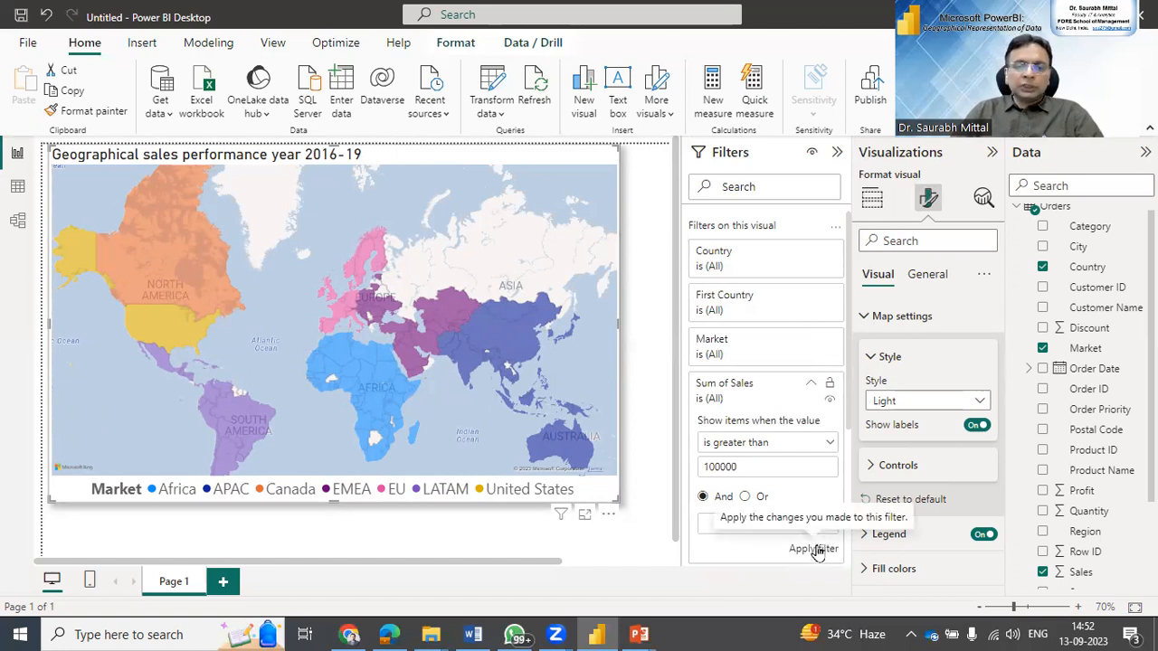
{"action": "left_click", "coordinate": [813, 549]}
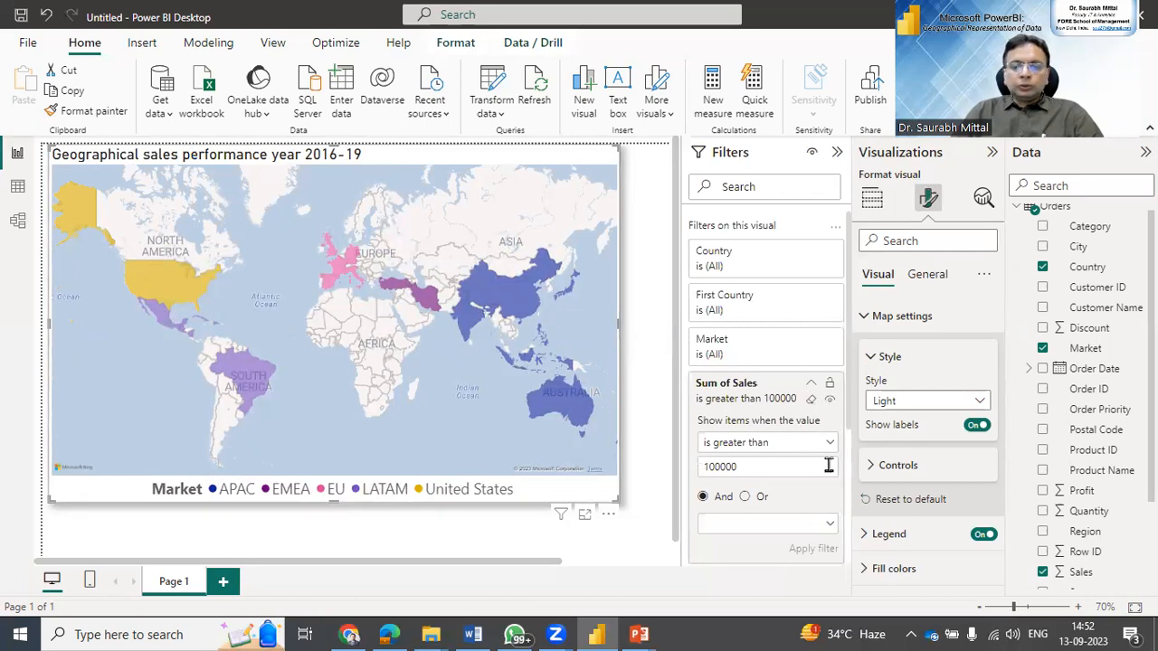
{"action": "scroll", "coordinate": [783, 474], "scroll_direction": "down", "scroll_amount": 1}
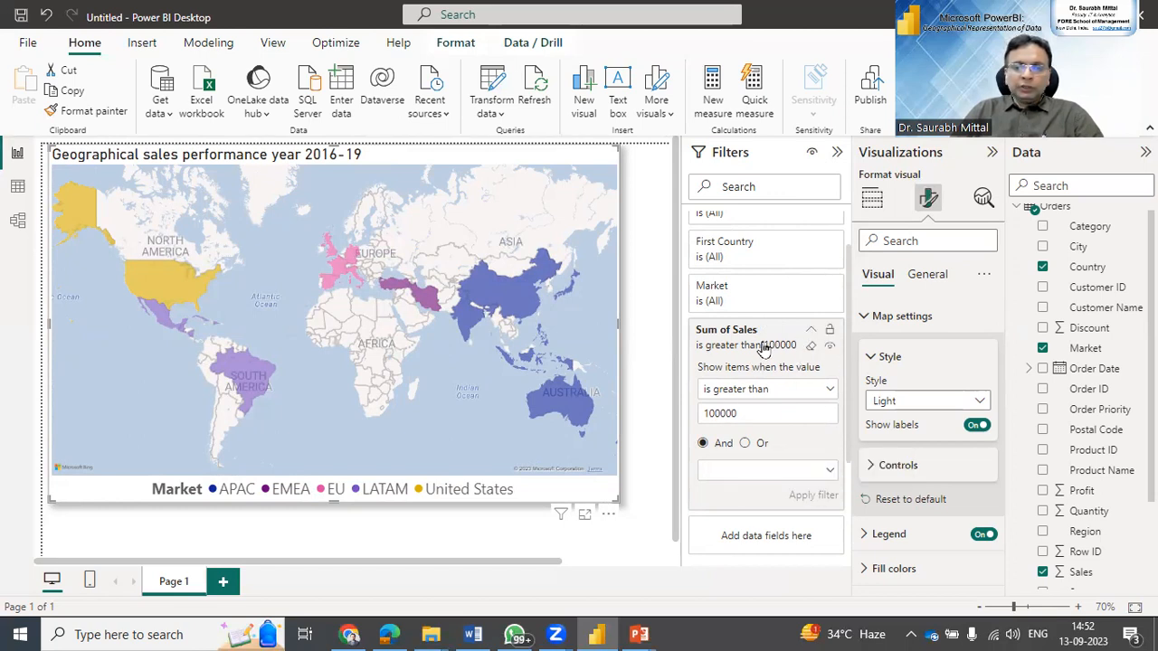
{"action": "left_click", "coordinate": [811, 346]}
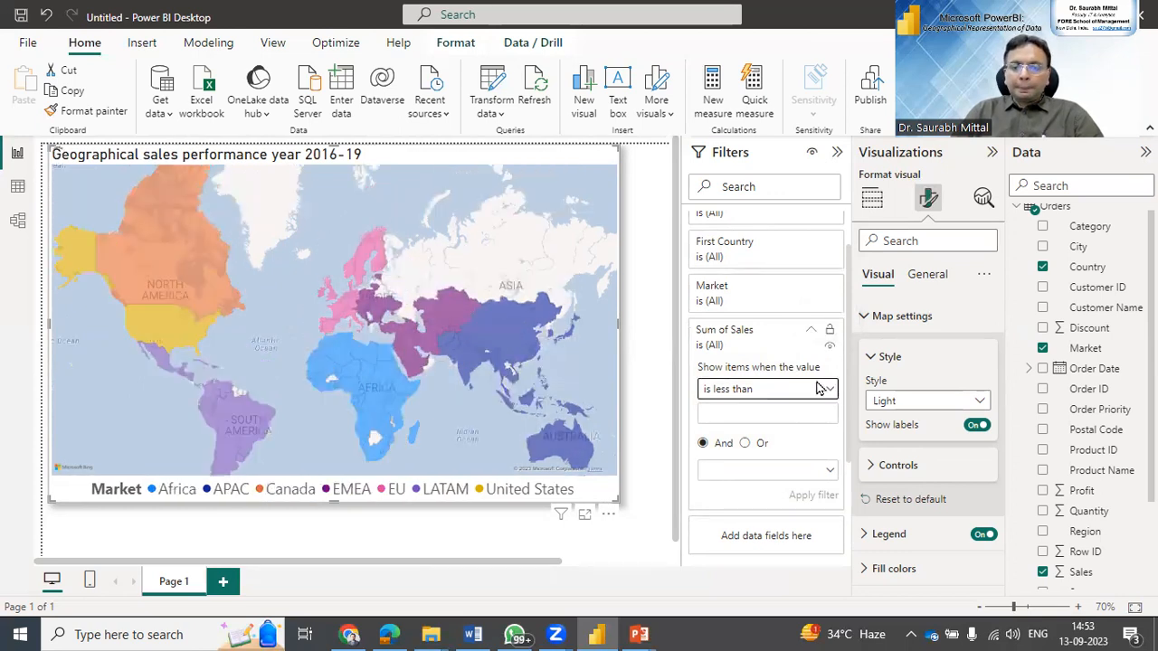
Examine the condition choices of the Sum of Sales and First Country filters and the sort order choices for the visual's filters.
{"action": "left_click", "coordinate": [829, 390]}
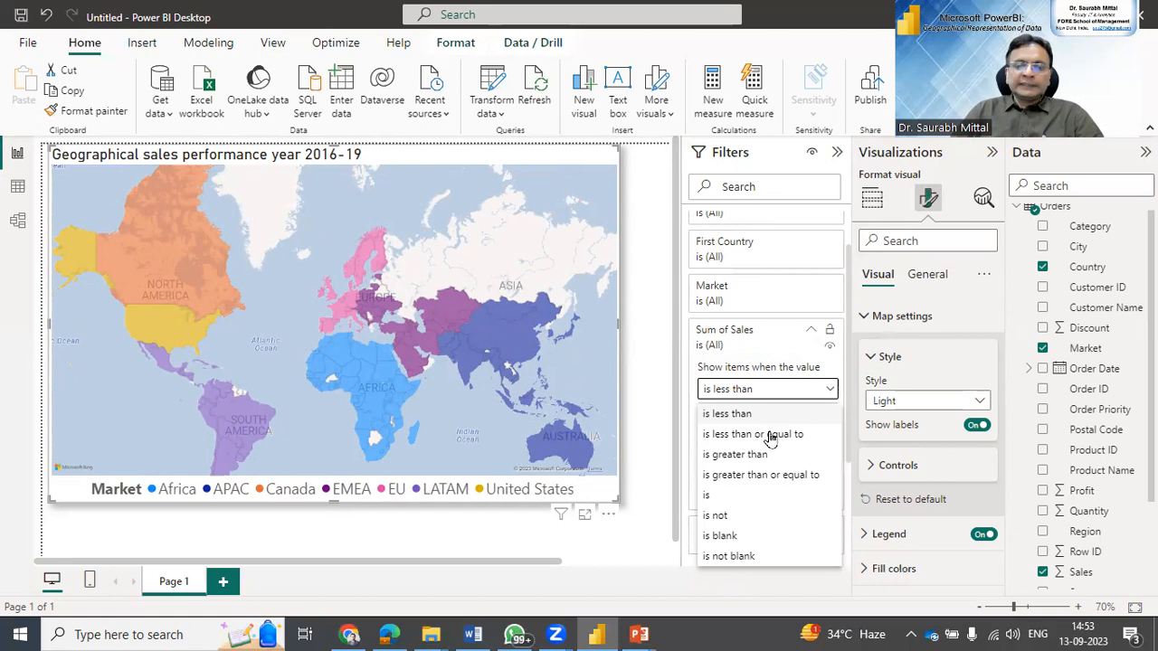
{"action": "left_click", "coordinate": [810, 342]}
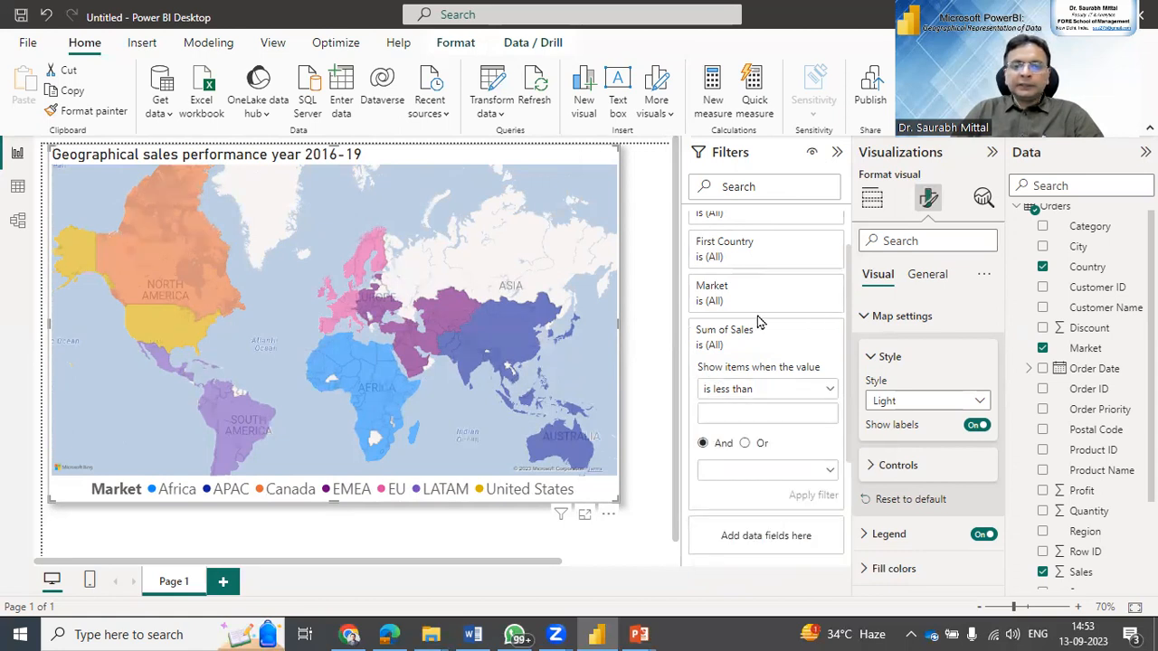
{"action": "left_click", "coordinate": [801, 250]}
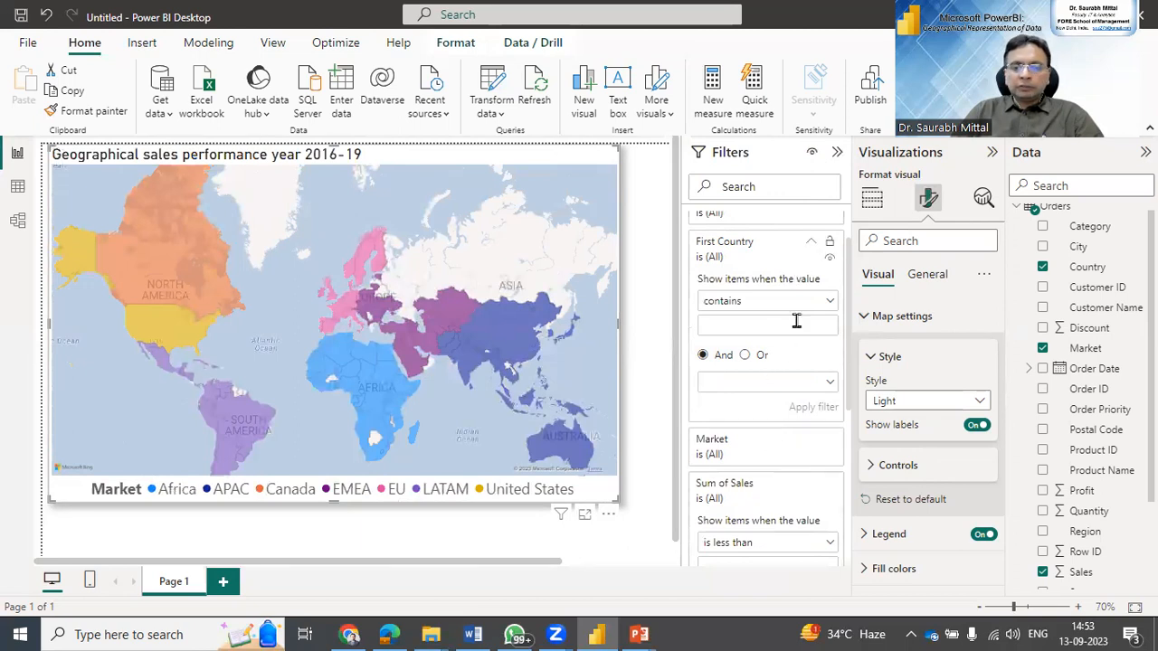
{"action": "left_click", "coordinate": [739, 304]}
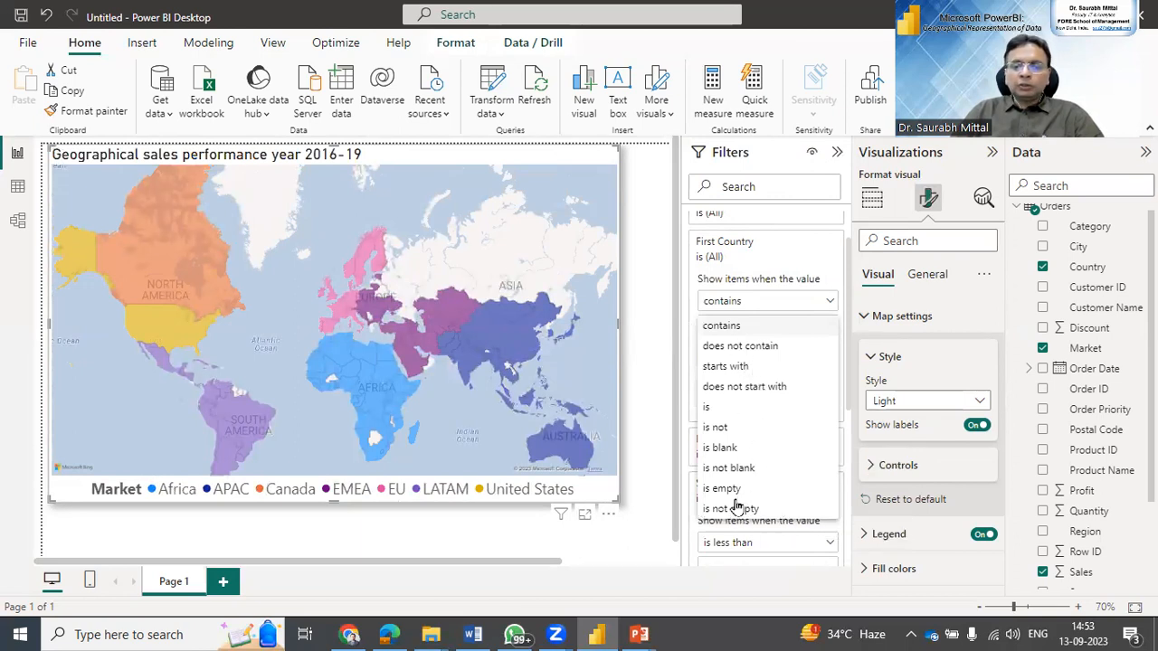
{"action": "left_click", "coordinate": [719, 251]}
{"action": "scroll", "coordinate": [716, 310], "scroll_direction": "up", "scroll_amount": 1}
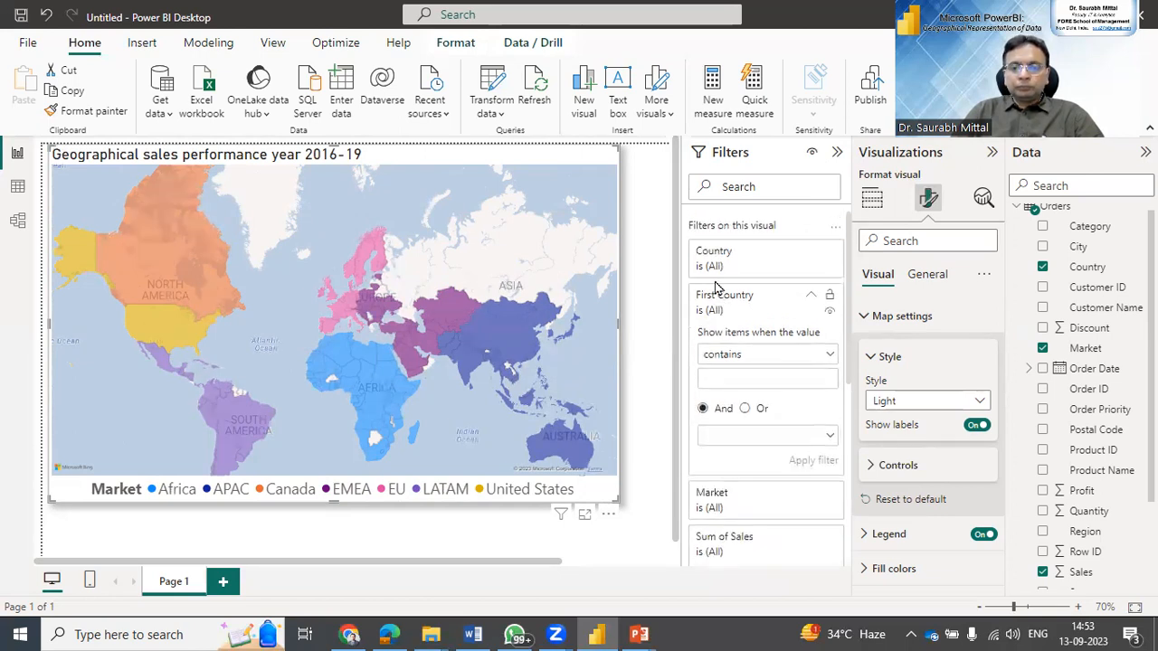
{"action": "left_click", "coordinate": [833, 233]}
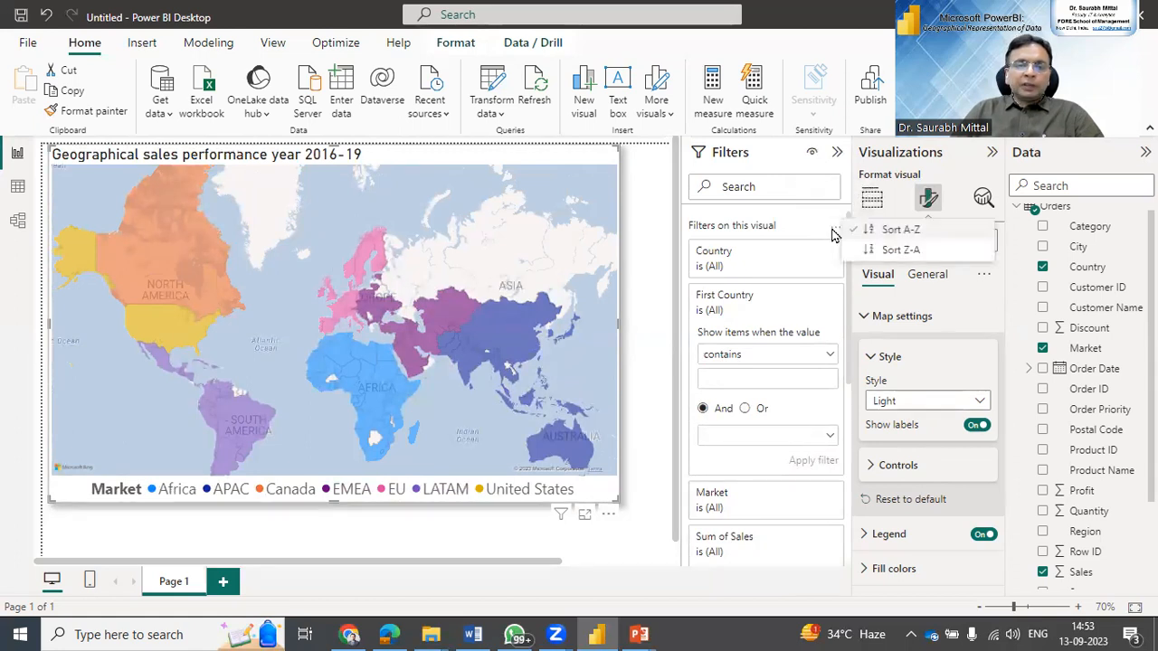
{"action": "left_click", "coordinate": [658, 300]}
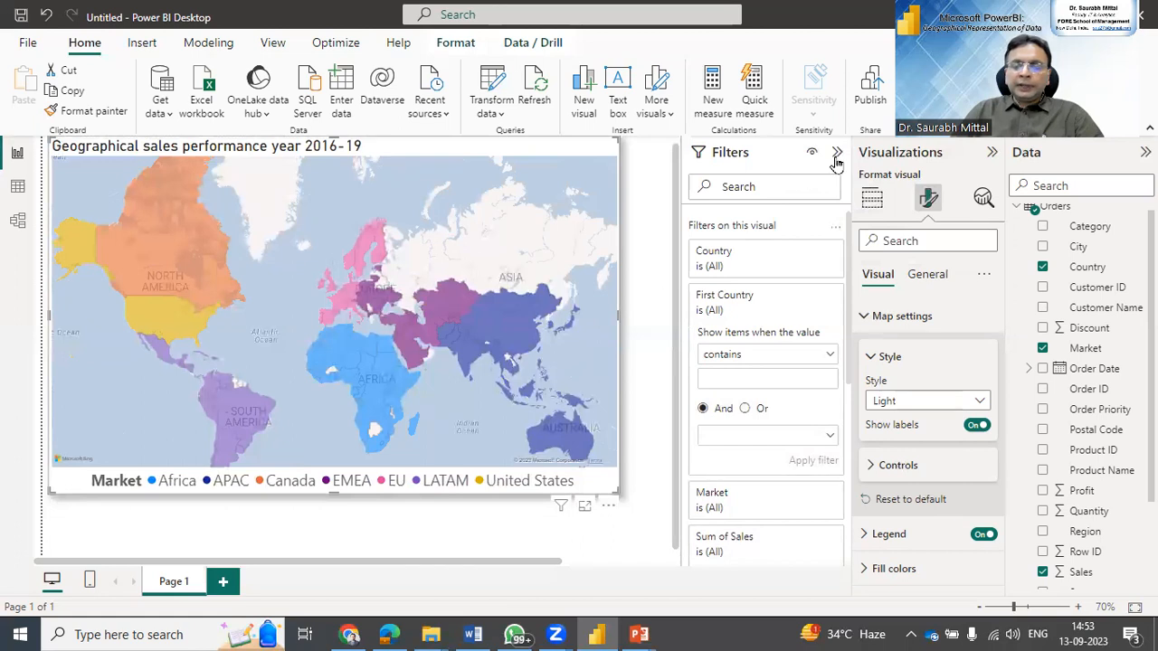
Collapse the filters and add a table of Category beside the map, reduced to about half its height with a single Category column.
{"action": "left_click", "coordinate": [836, 152]}
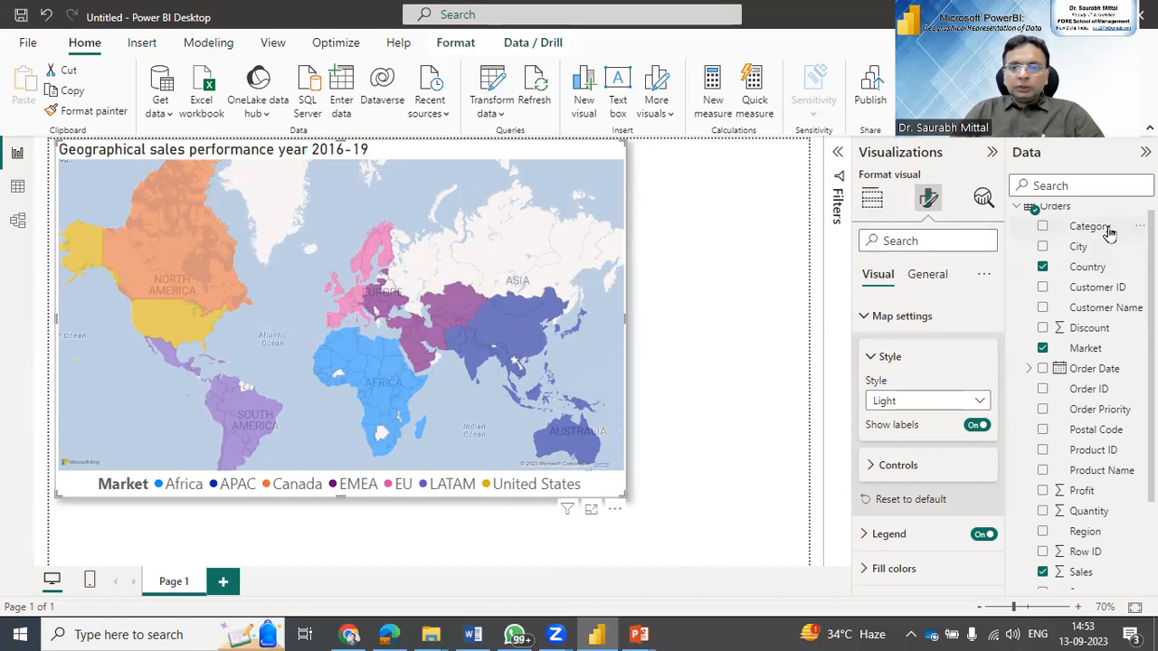
{"action": "left_click", "coordinate": [746, 335]}
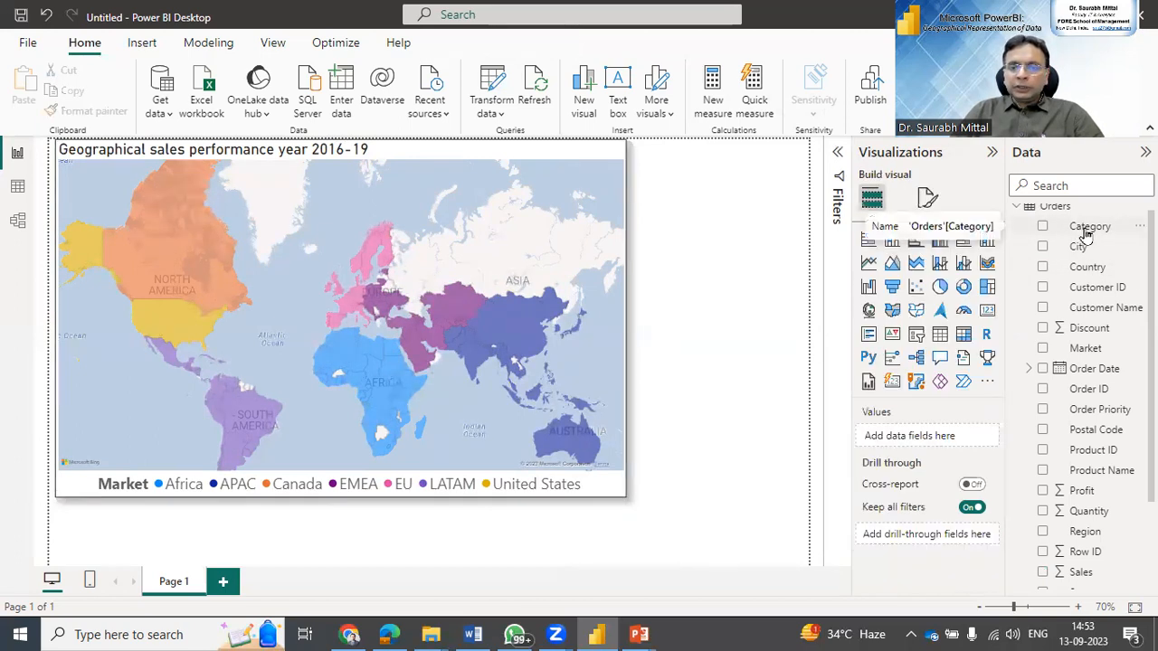
{"action": "left_click", "coordinate": [1086, 231]}
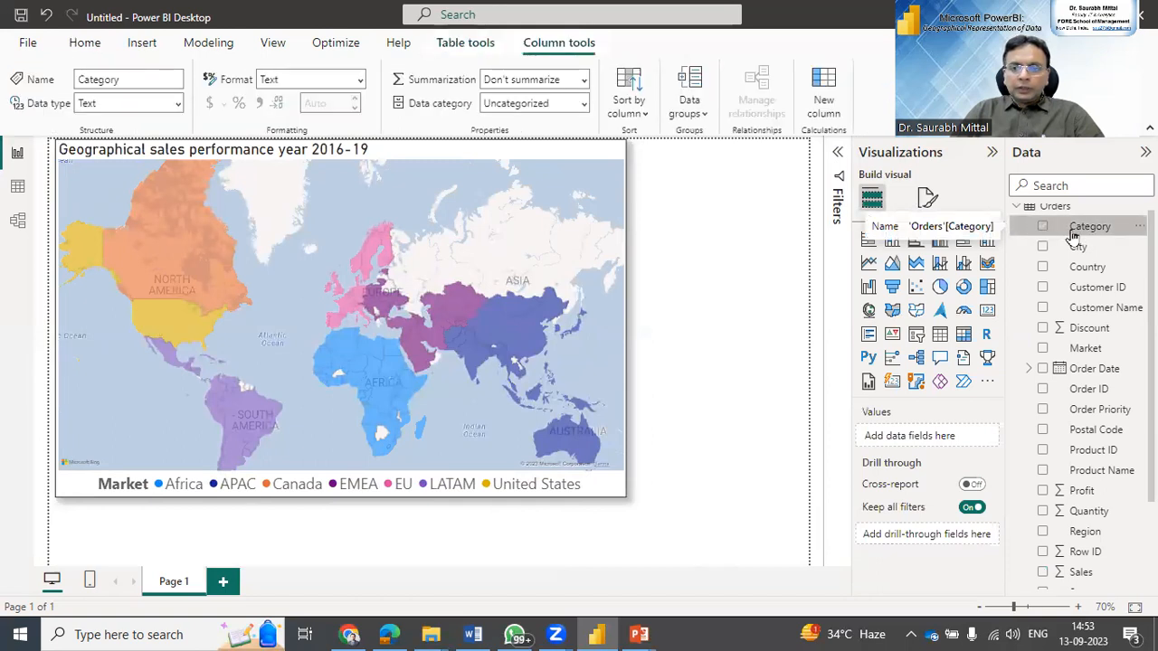
{"action": "left_click_drag", "start_coordinate": [1090, 237], "coordinate": [690, 305]}
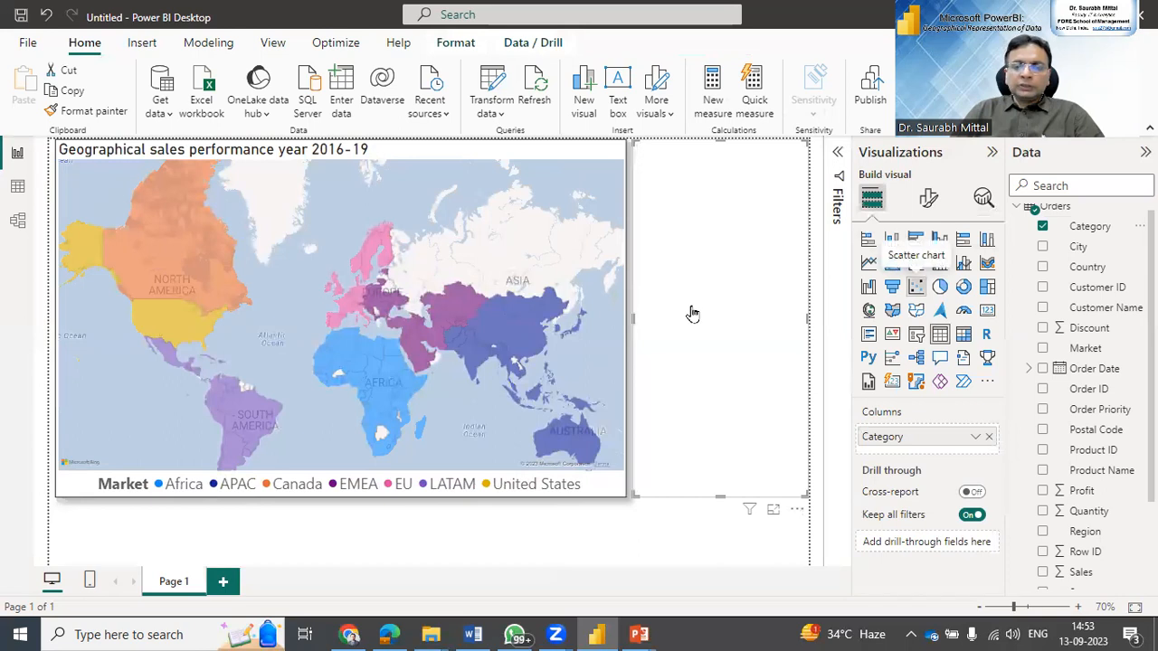
{"action": "left_click_drag", "start_coordinate": [720, 497], "coordinate": [723, 318]}
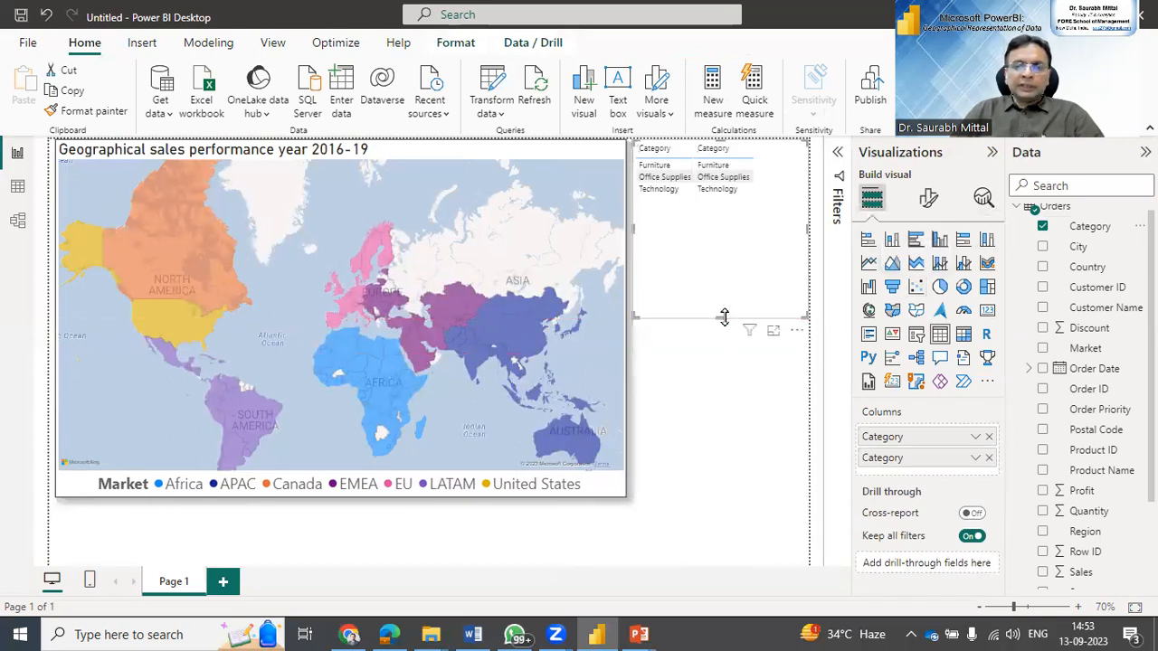
{"action": "left_click", "coordinate": [988, 459]}
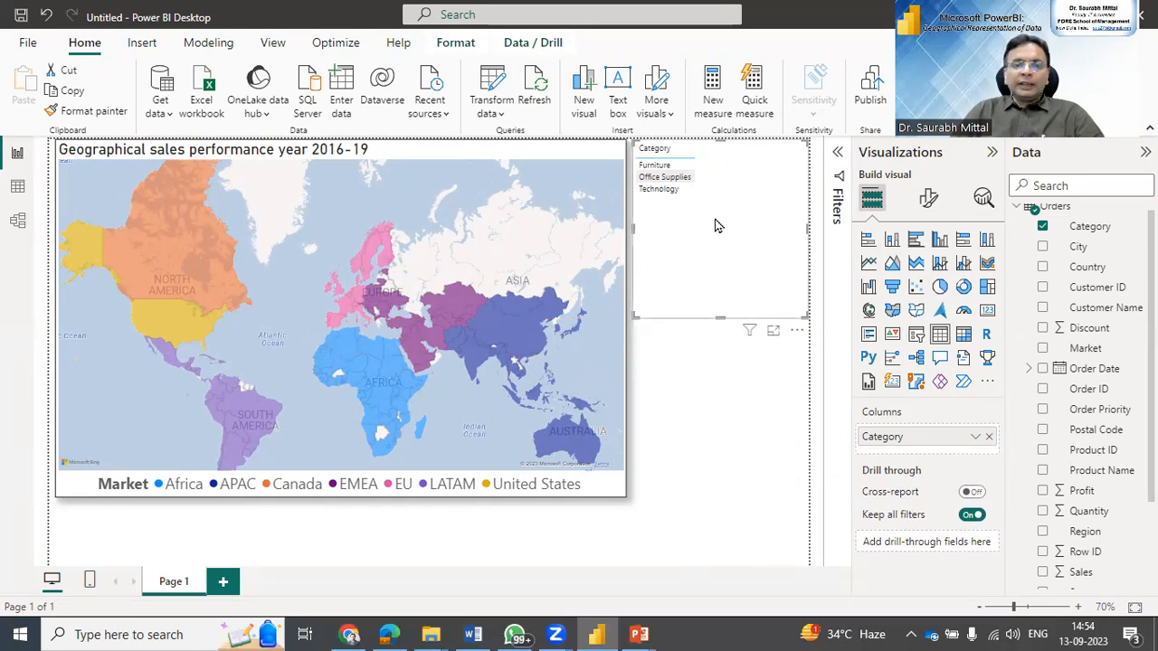
Set the Category table's values to font size 24 and shrink the table slightly in width and height.
{"action": "left_click", "coordinate": [928, 197]}
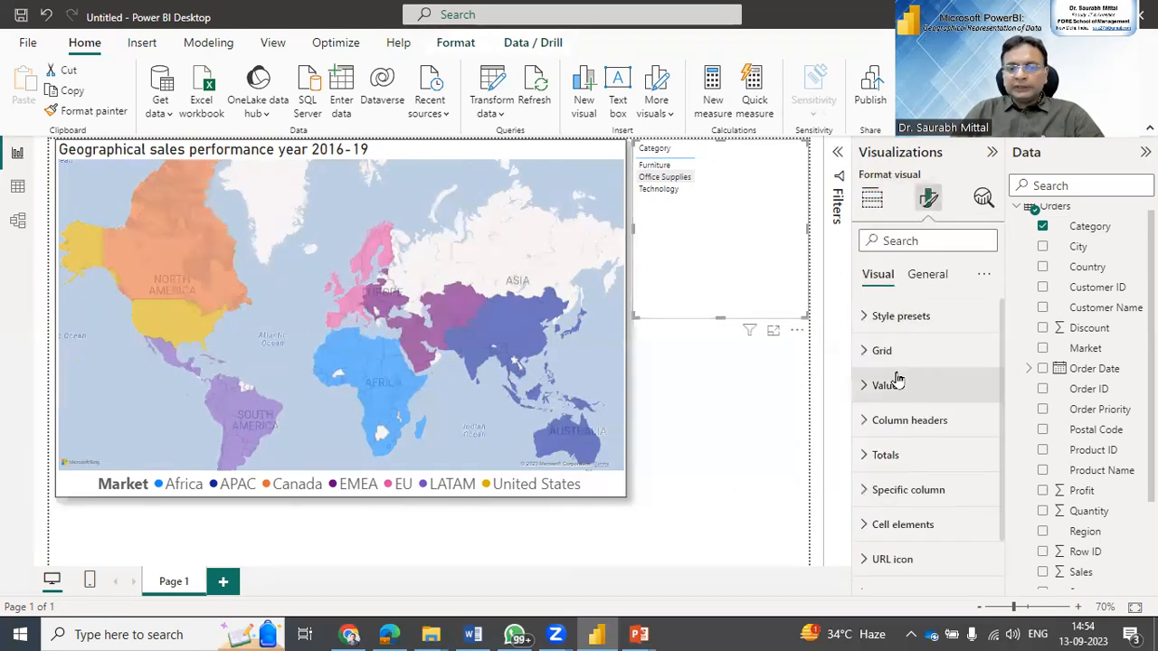
{"action": "left_click", "coordinate": [918, 283]}
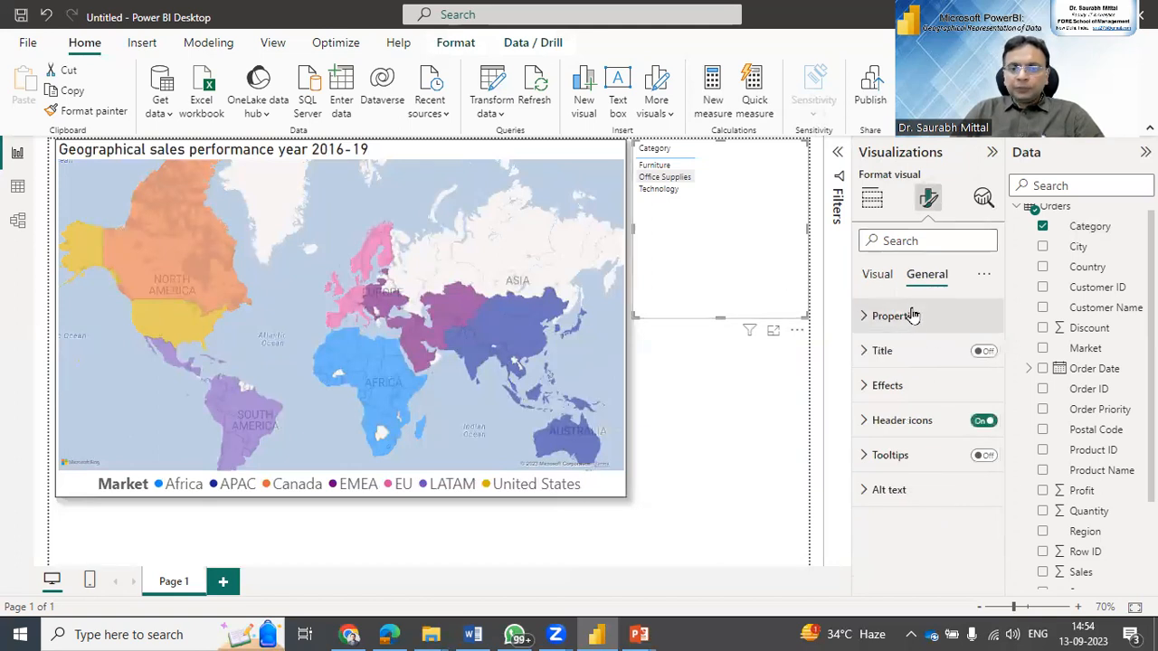
{"action": "left_click", "coordinate": [874, 280]}
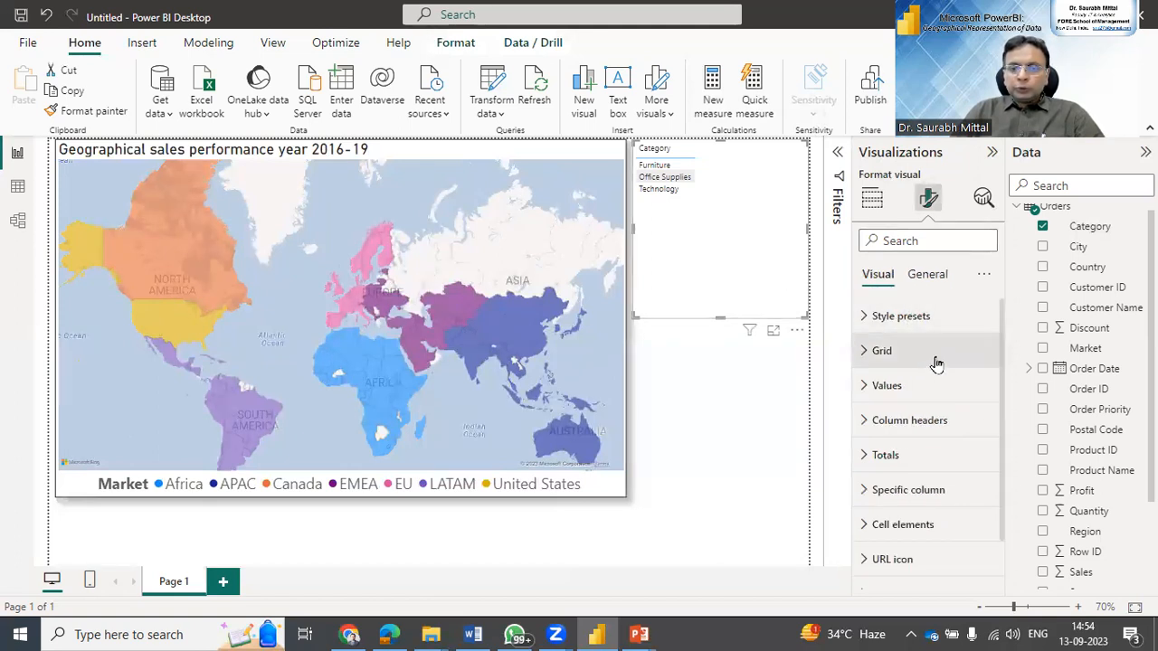
{"action": "left_click", "coordinate": [893, 385]}
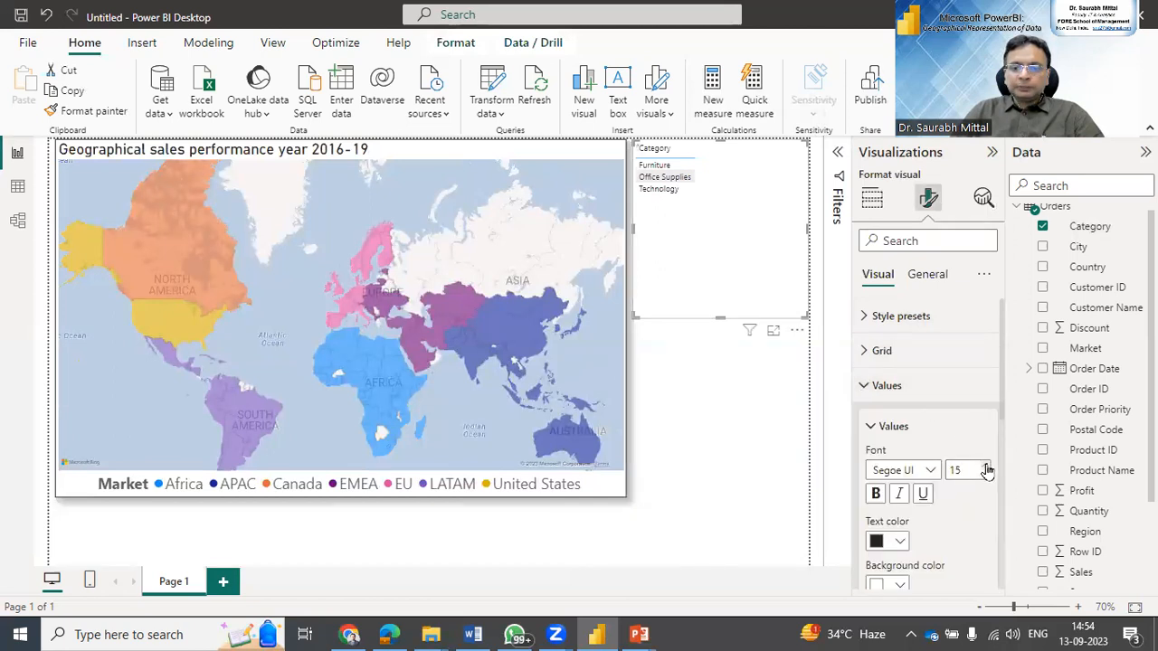
{"action": "left_click", "coordinate": [985, 465]}
{"action": "left_click", "coordinate": [986, 466]}
{"action": "left_click", "coordinate": [985, 466]}
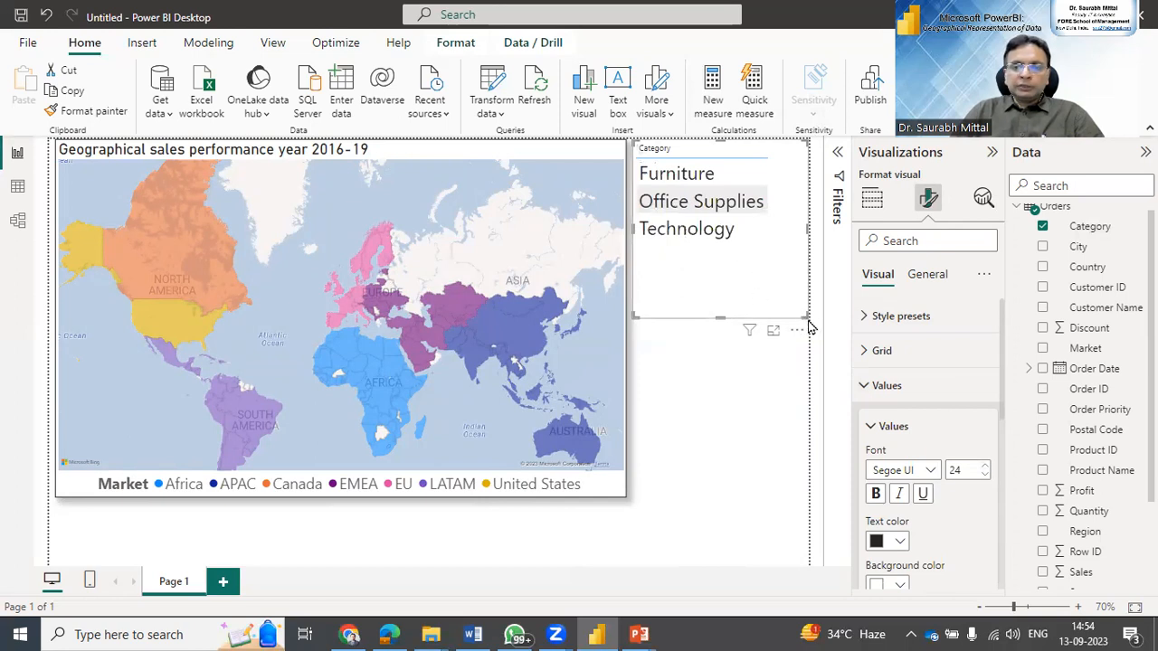
{"action": "left_click_drag", "start_coordinate": [804, 312], "coordinate": [785, 280]}
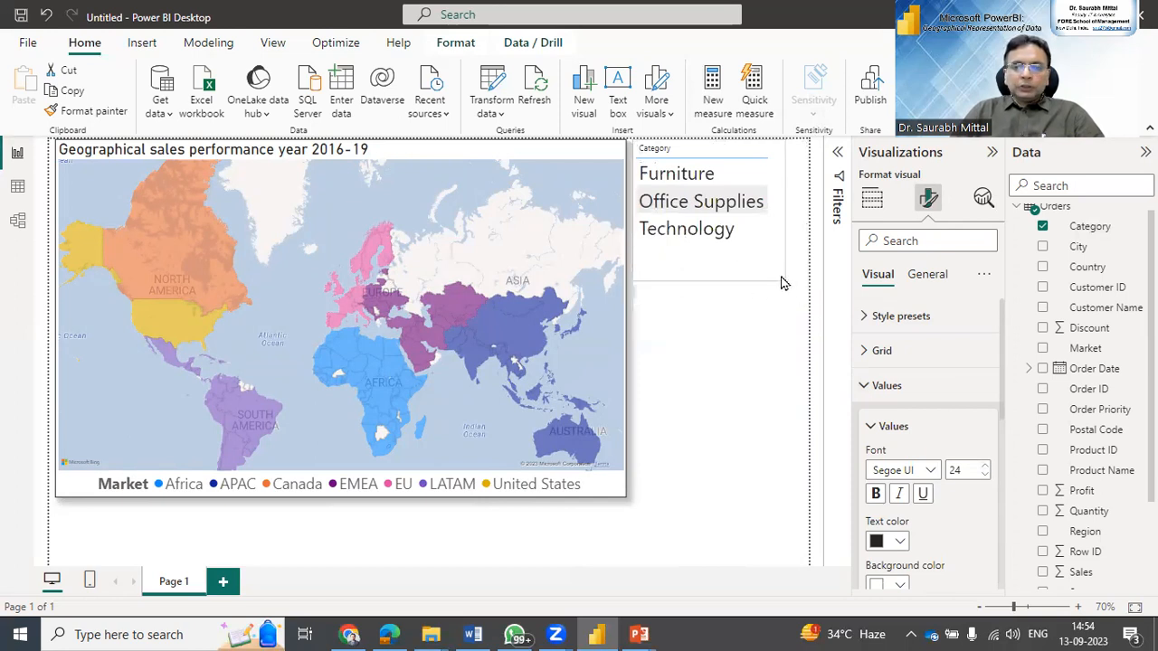
{"action": "key", "text": "Escape"}
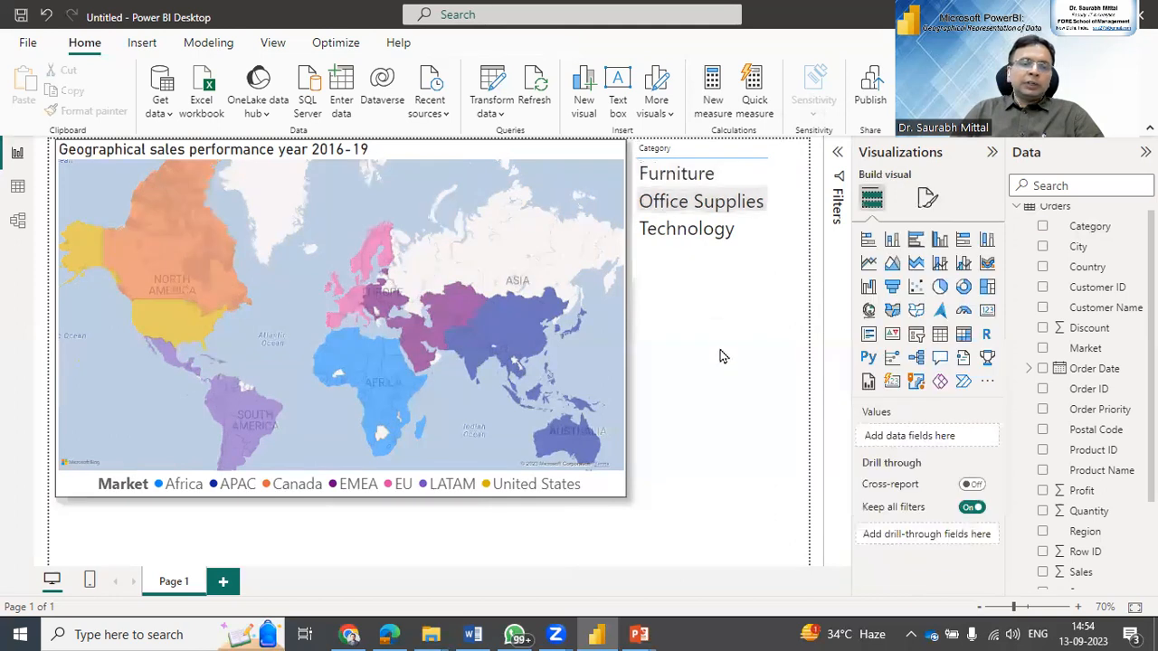
Cross-filter the map by selecting Furniture and adding Office Supplies in the Category table.
{"action": "left_click", "coordinate": [667, 178]}
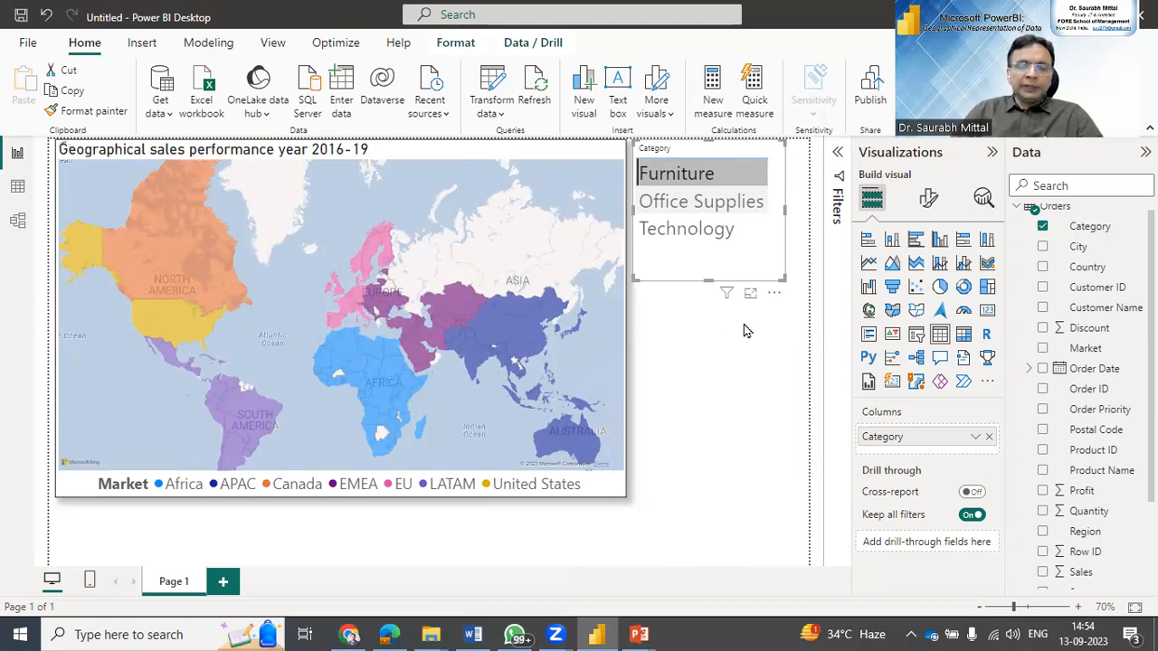
{"action": "left_click", "coordinate": [669, 204], "text": "ctrl"}
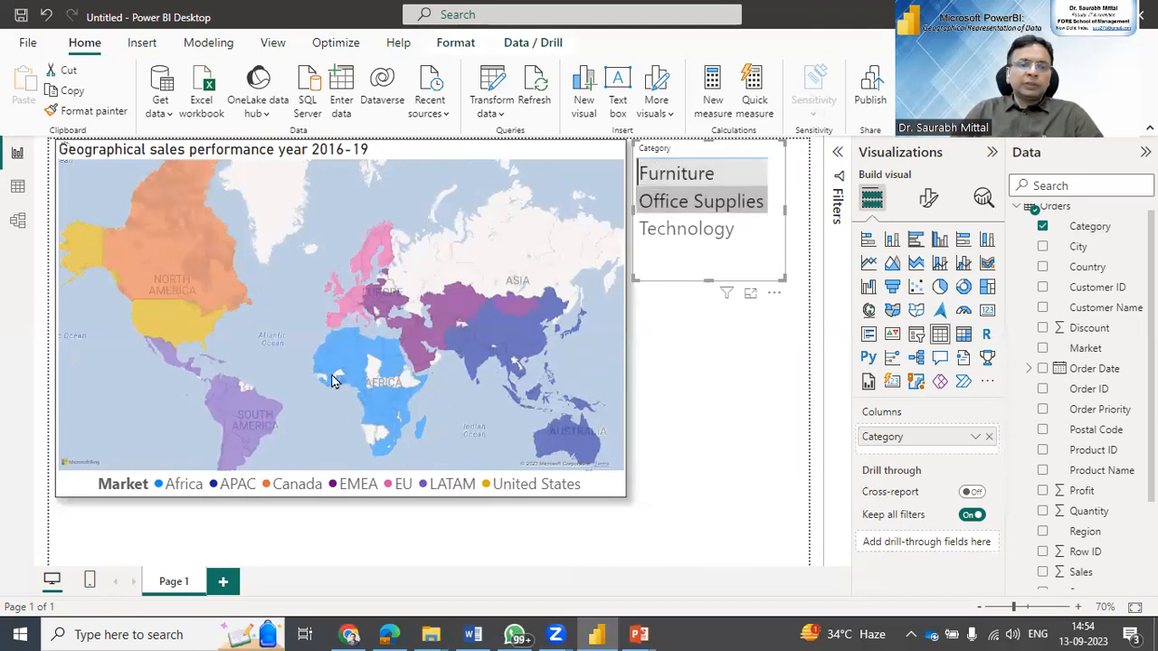
{"action": "left_click", "coordinate": [360, 393]}
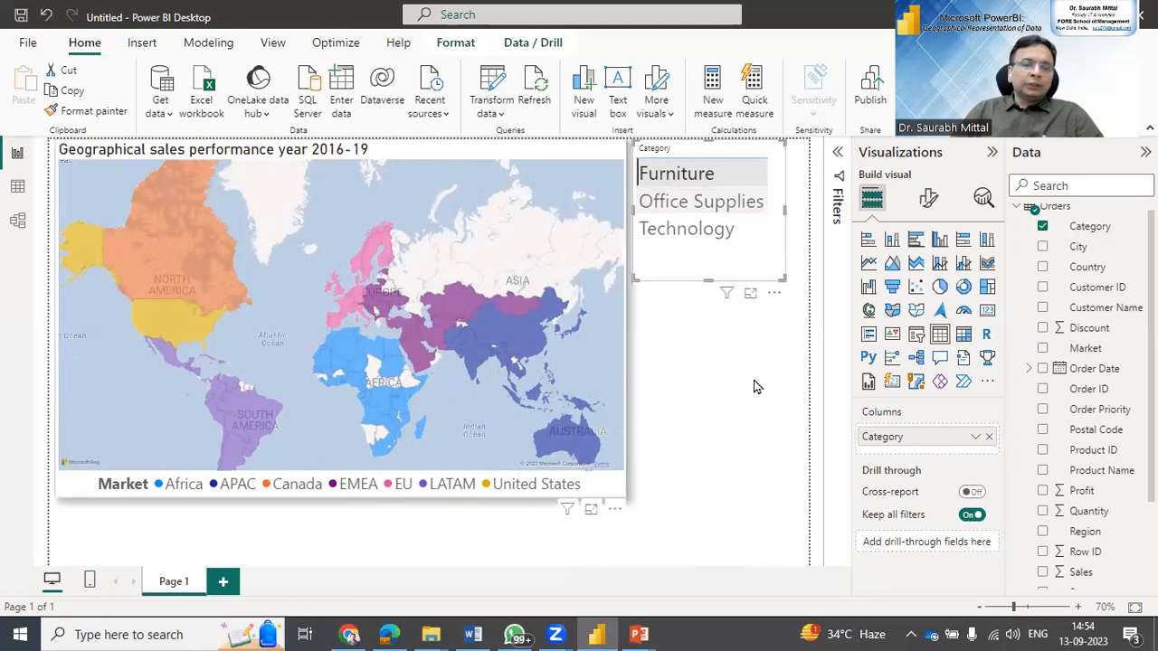
Cross-filter the map by Office Supplies alone in the Category table.
{"action": "left_click", "coordinate": [689, 206]}
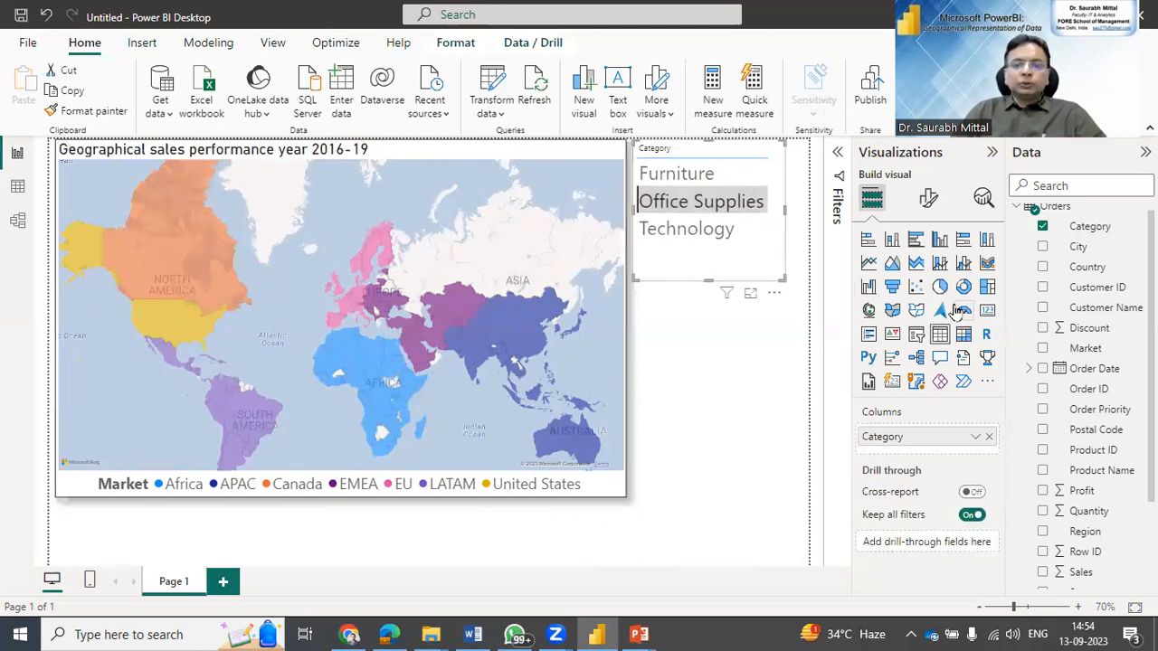
{"action": "left_click", "coordinate": [869, 310]}
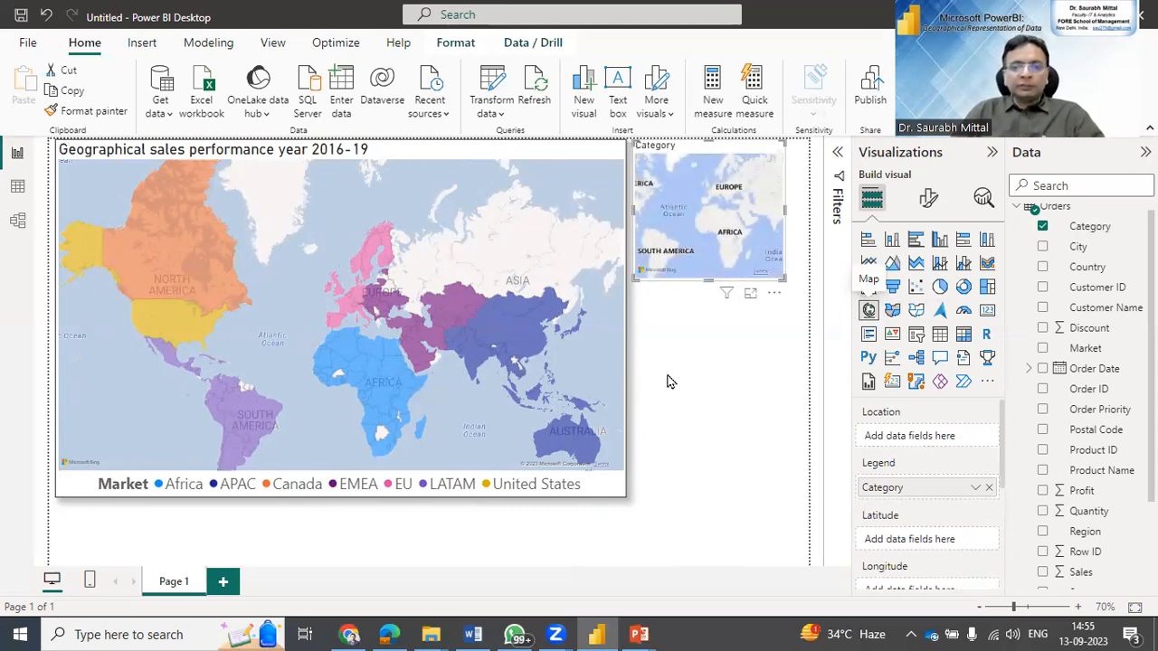
{"action": "key", "text": "ctrl+z"}
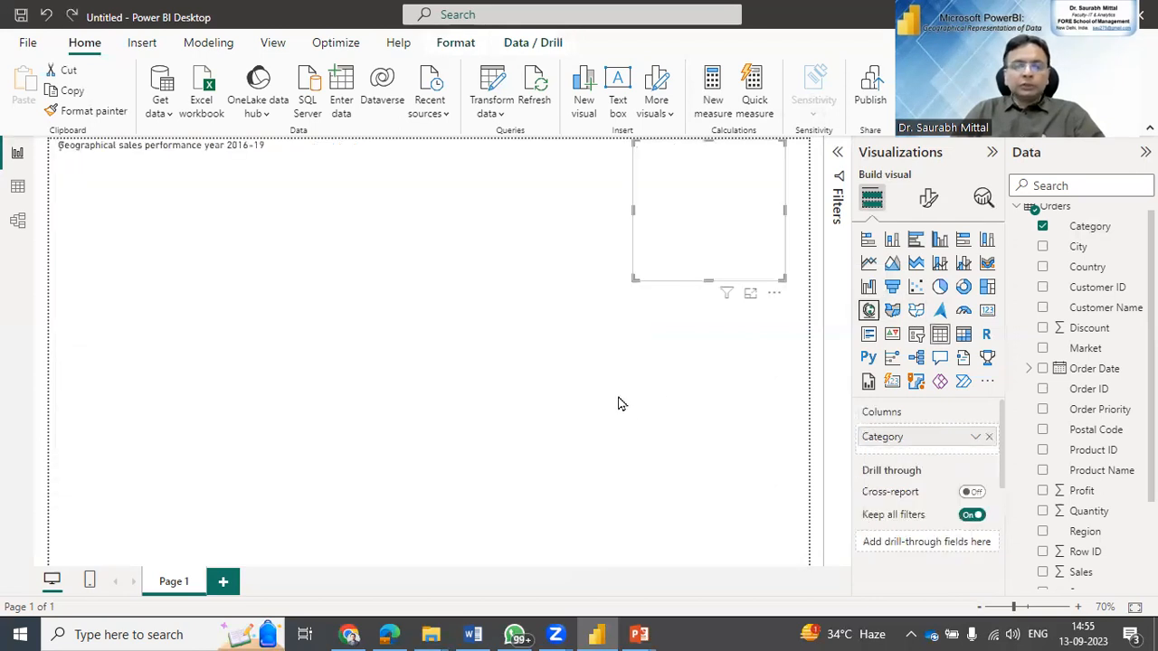
{"action": "left_click", "coordinate": [722, 378]}
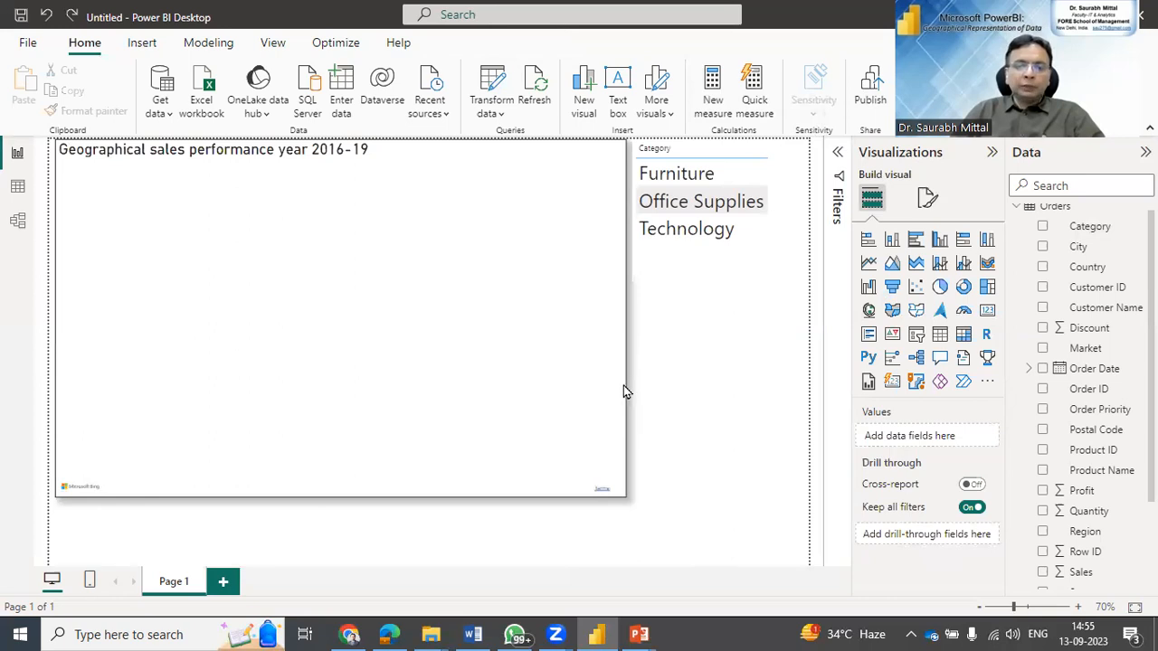
Convert the geographical sales filled map to a bubble Map visual and collapse the visualization options.
{"action": "left_click", "coordinate": [623, 386]}
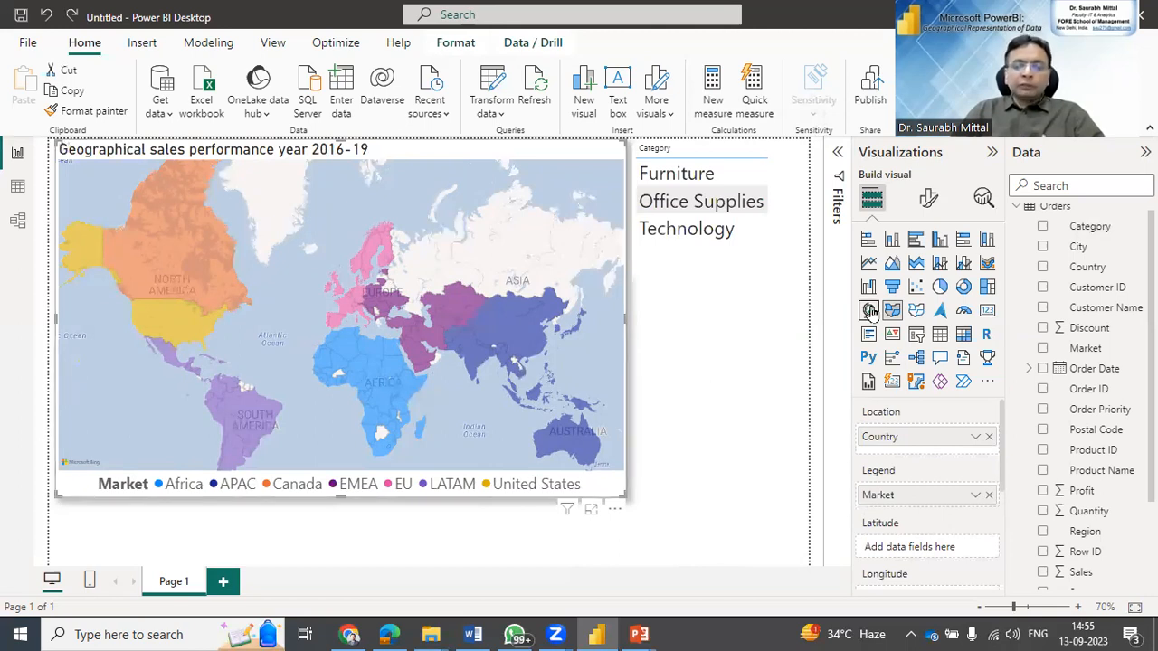
{"action": "left_click", "coordinate": [869, 310]}
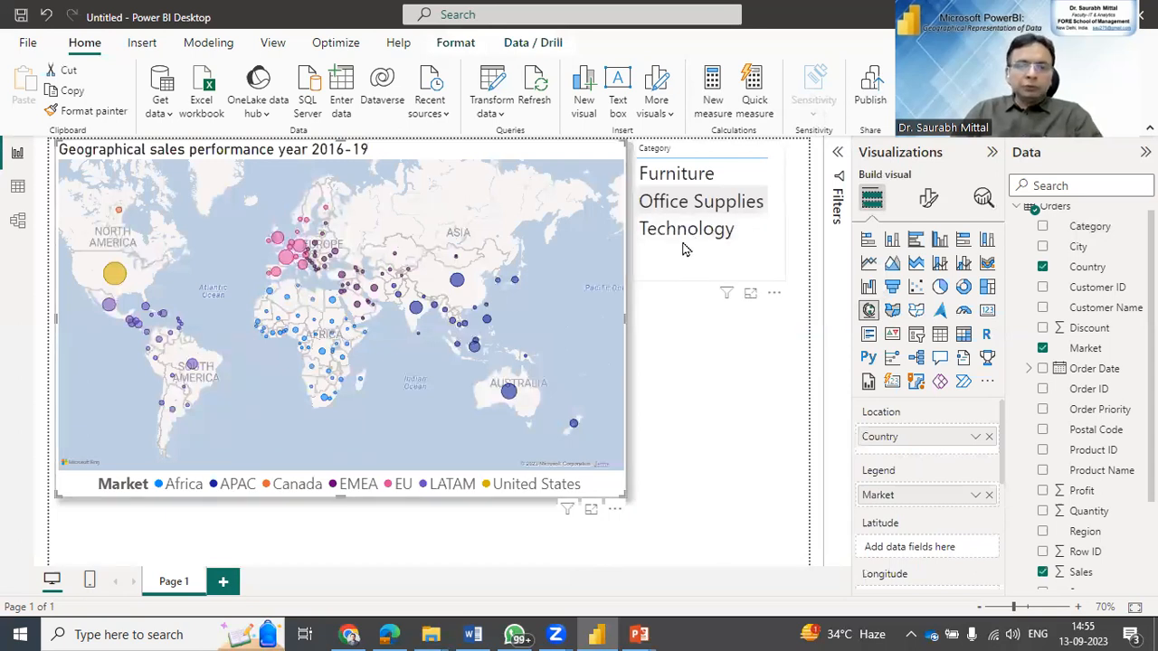
{"action": "left_click", "coordinate": [992, 155]}
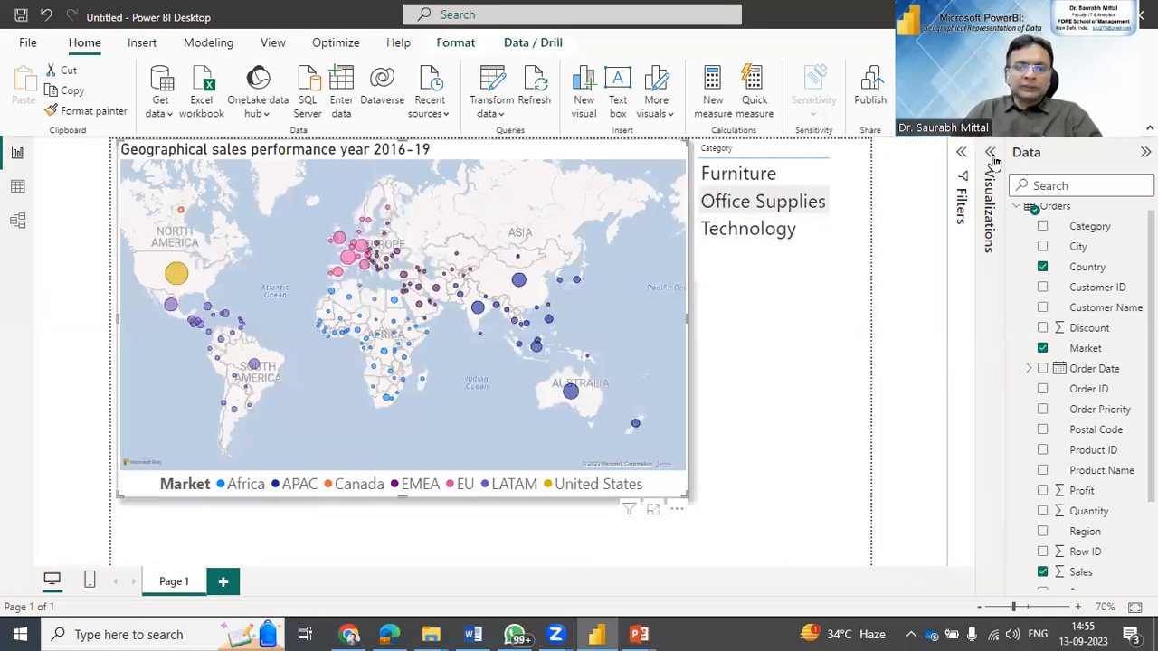
{"action": "double_click", "coordinate": [669, 349]}
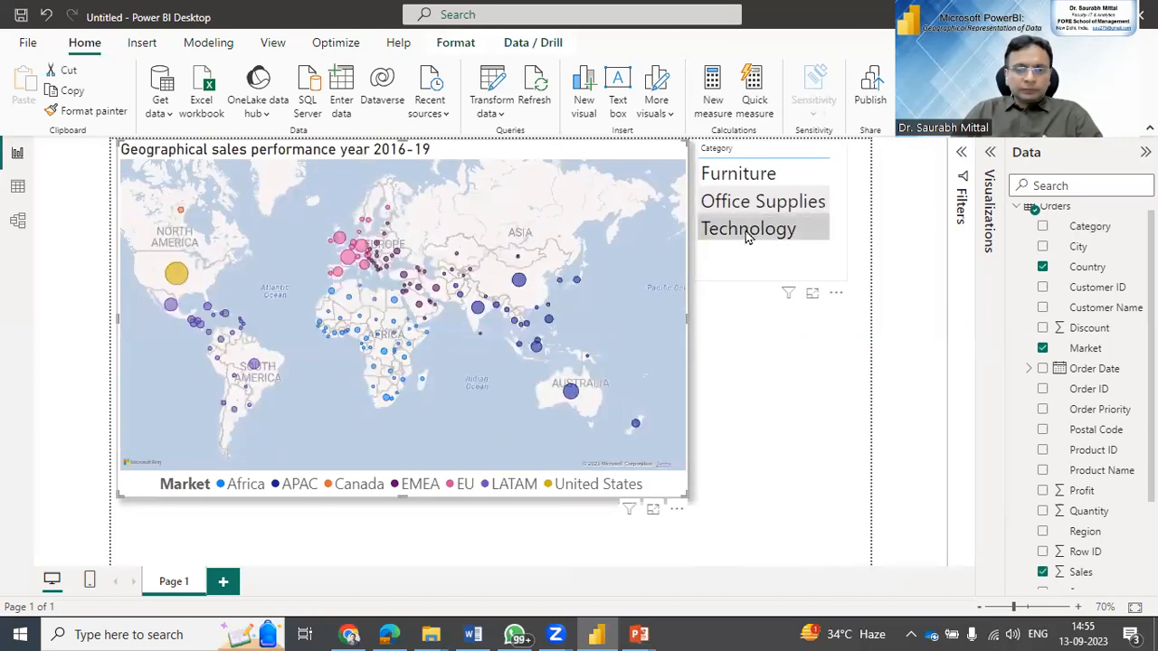
Cross-filter the bubble map by Technology, Office Supplies and Furniture in turn using the Category table.
{"action": "left_click", "coordinate": [745, 231]}
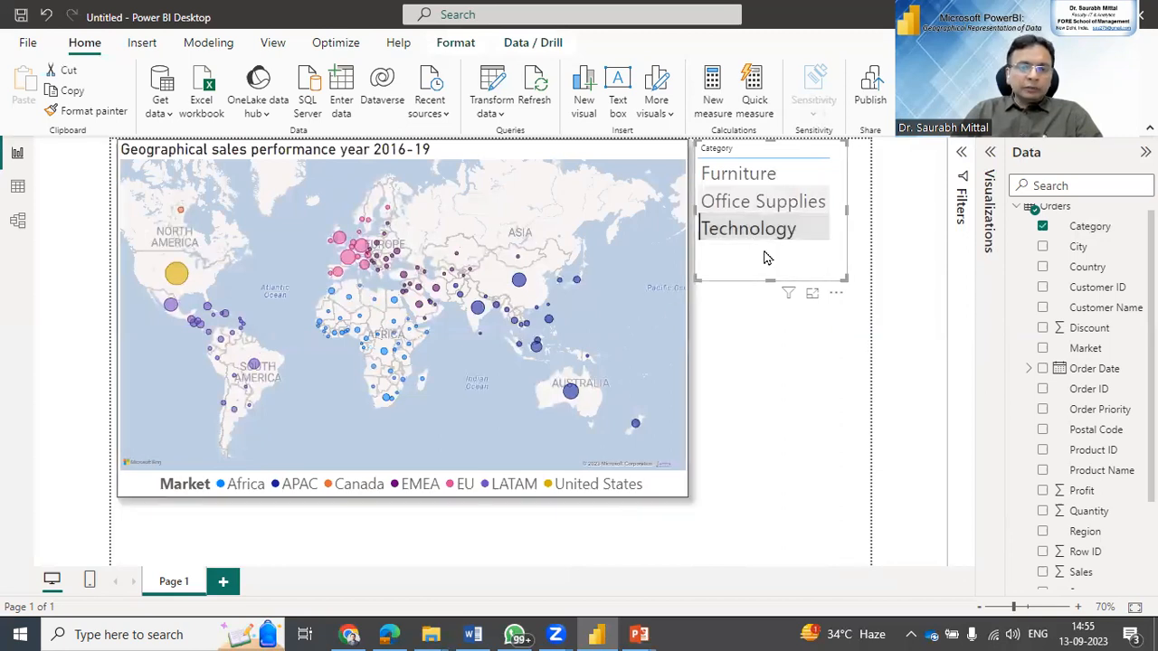
{"action": "left_click", "coordinate": [730, 207], "text": "ctrl"}
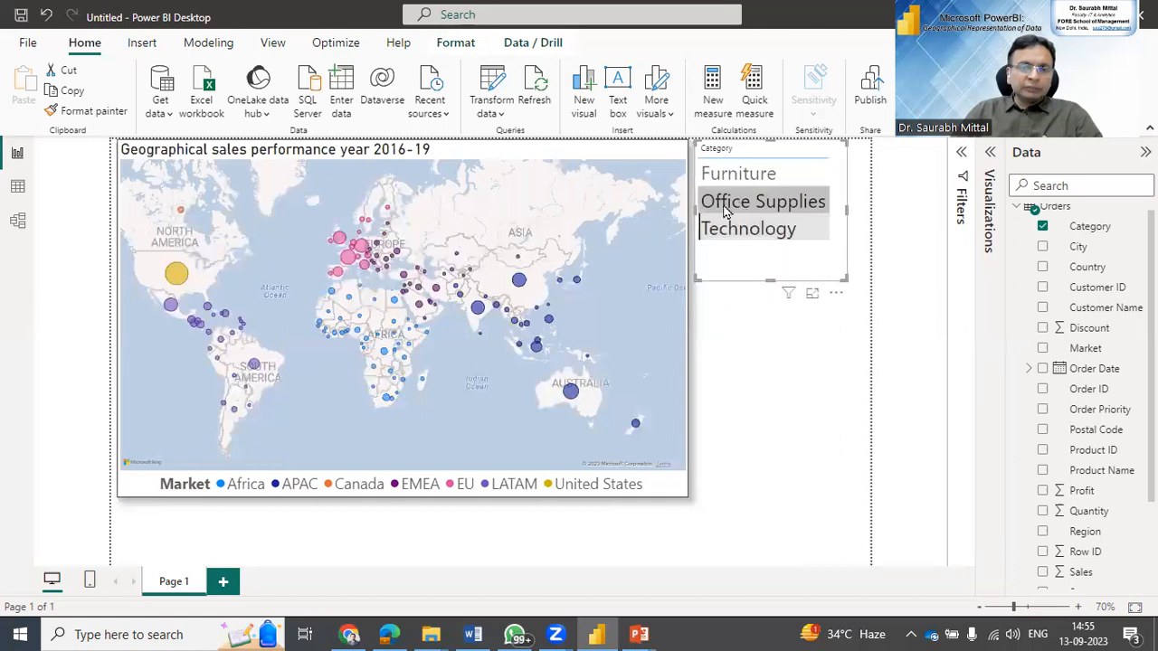
{"action": "left_click", "coordinate": [729, 203]}
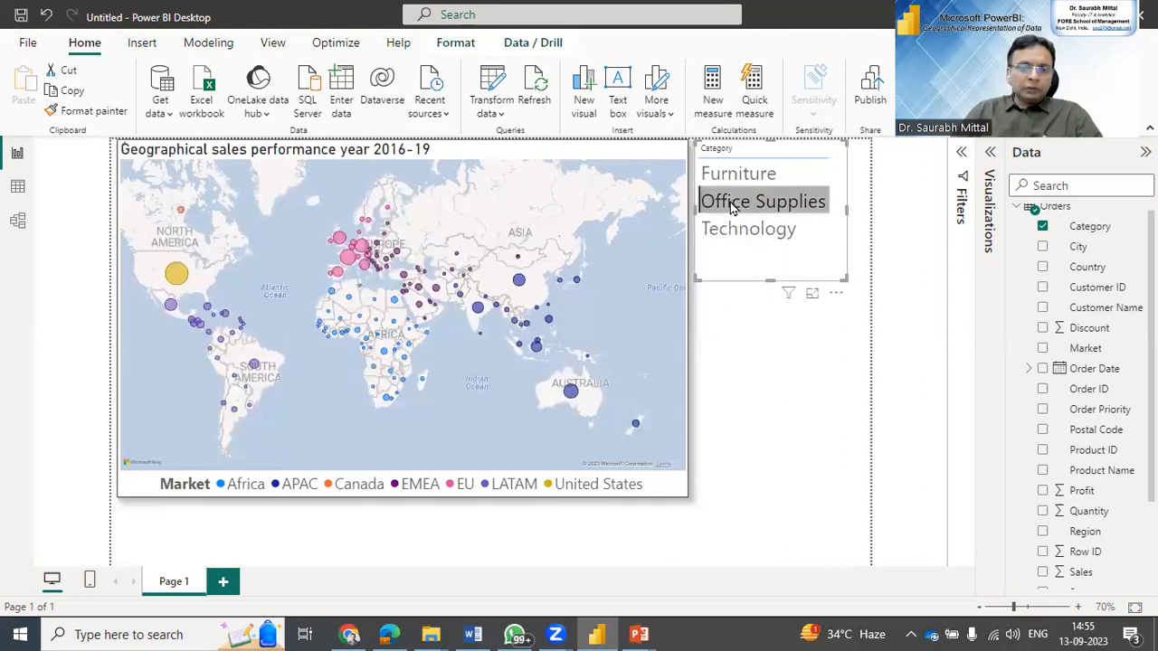
{"action": "left_click", "coordinate": [731, 176]}
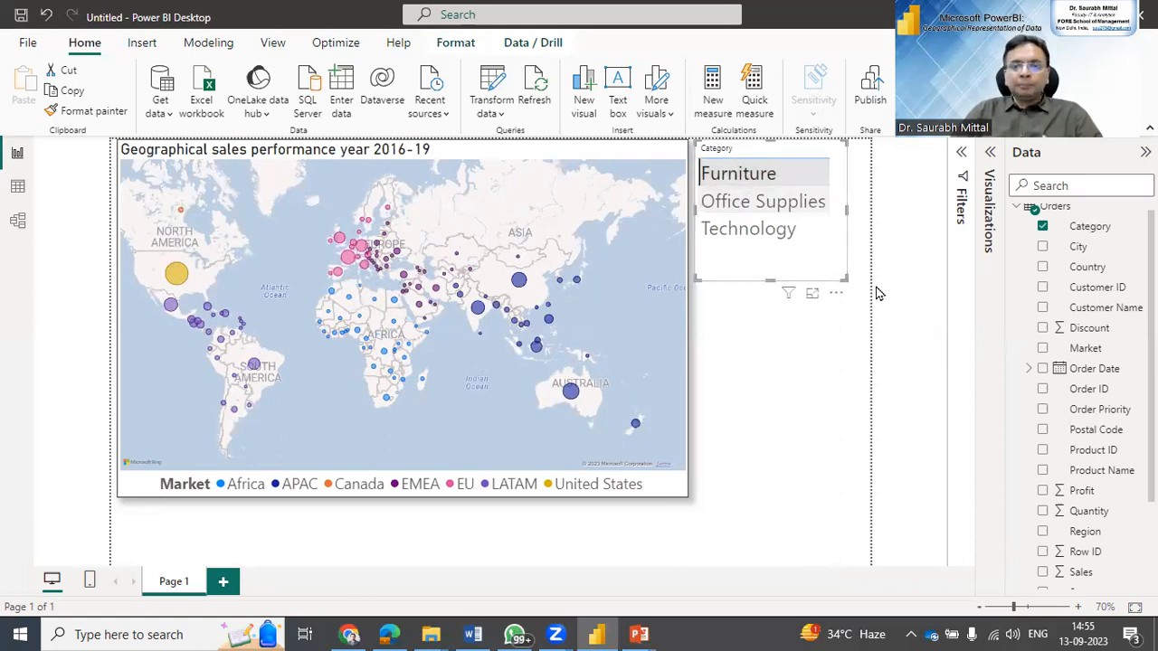
Set the Category table's values to font size 28 and deselect the table.
{"action": "left_click", "coordinate": [985, 197]}
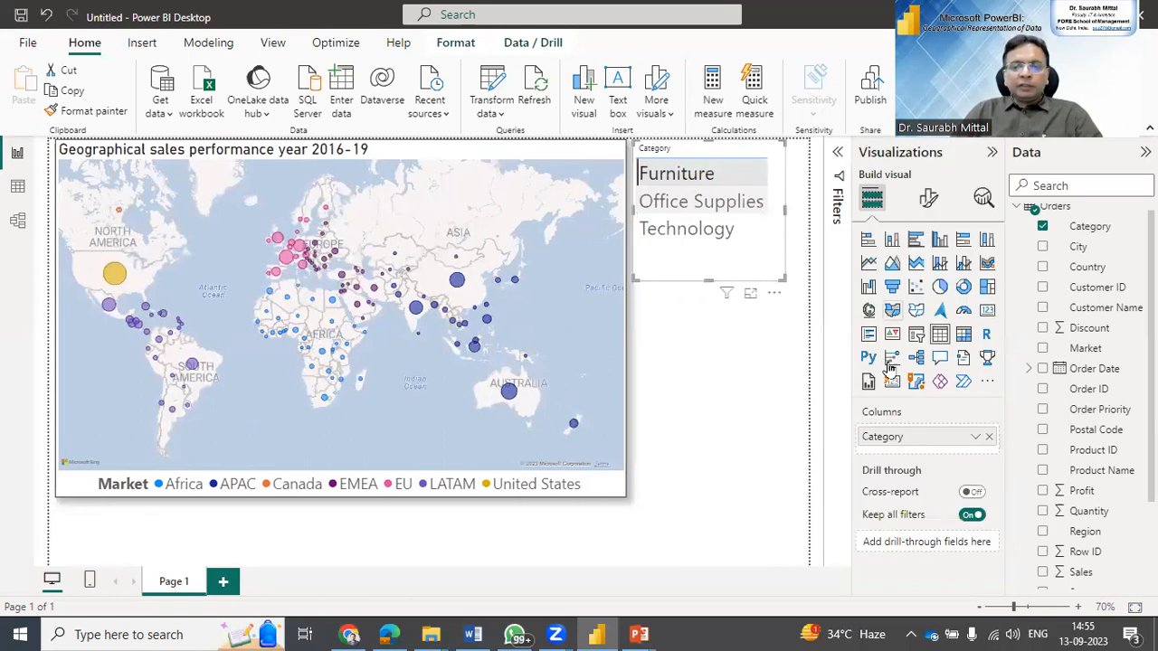
{"action": "left_click", "coordinate": [927, 198]}
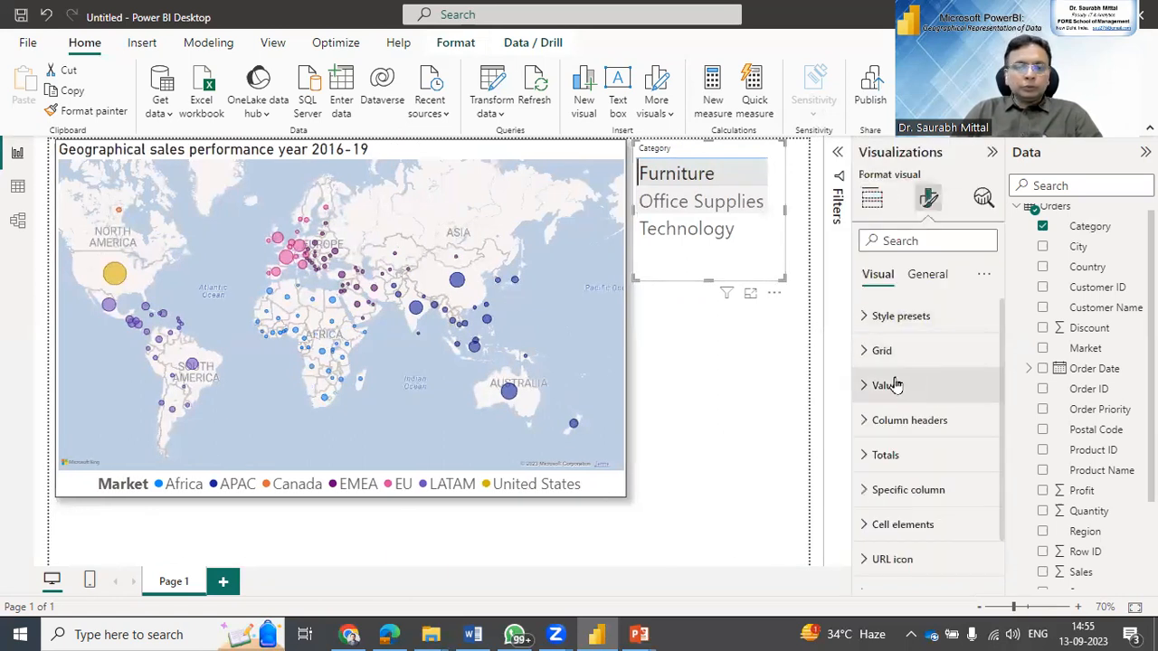
{"action": "scroll", "coordinate": [901, 385], "scroll_direction": "down", "scroll_amount": 1}
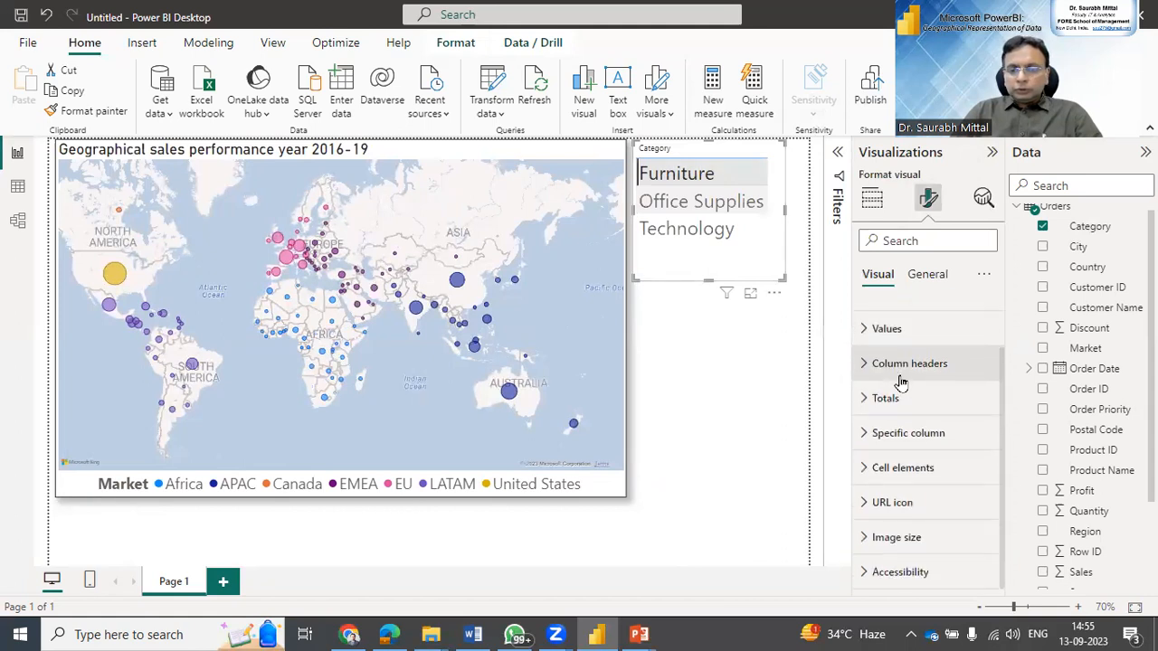
{"action": "left_click", "coordinate": [866, 470]}
{"action": "left_click", "coordinate": [866, 470]}
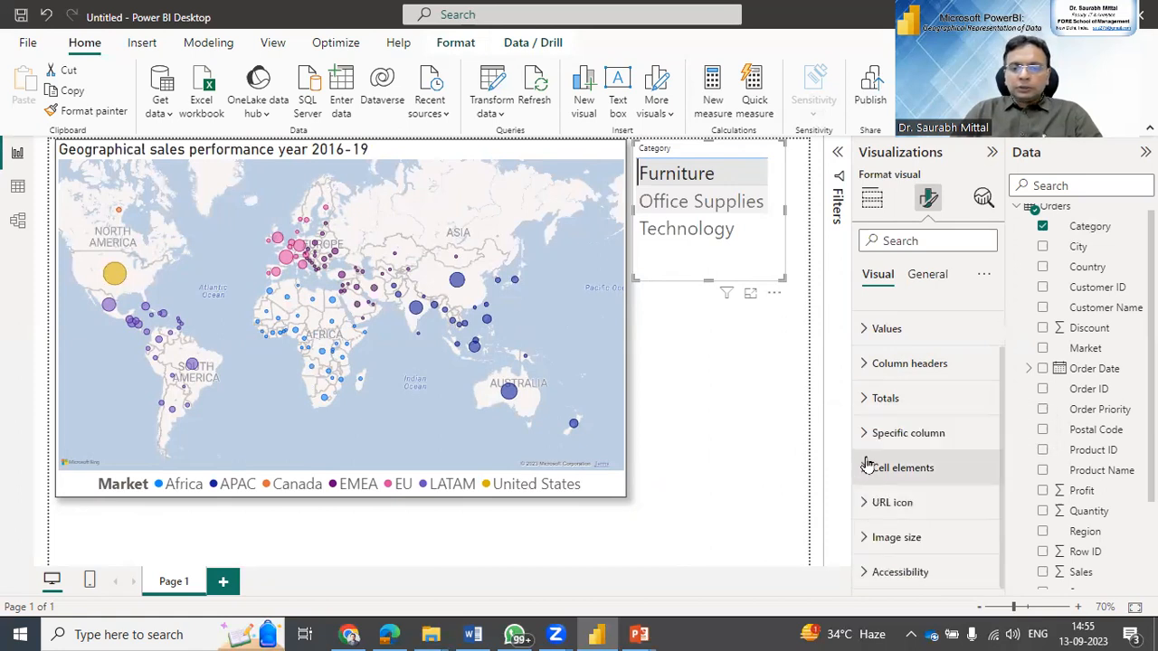
{"action": "left_click", "coordinate": [863, 330]}
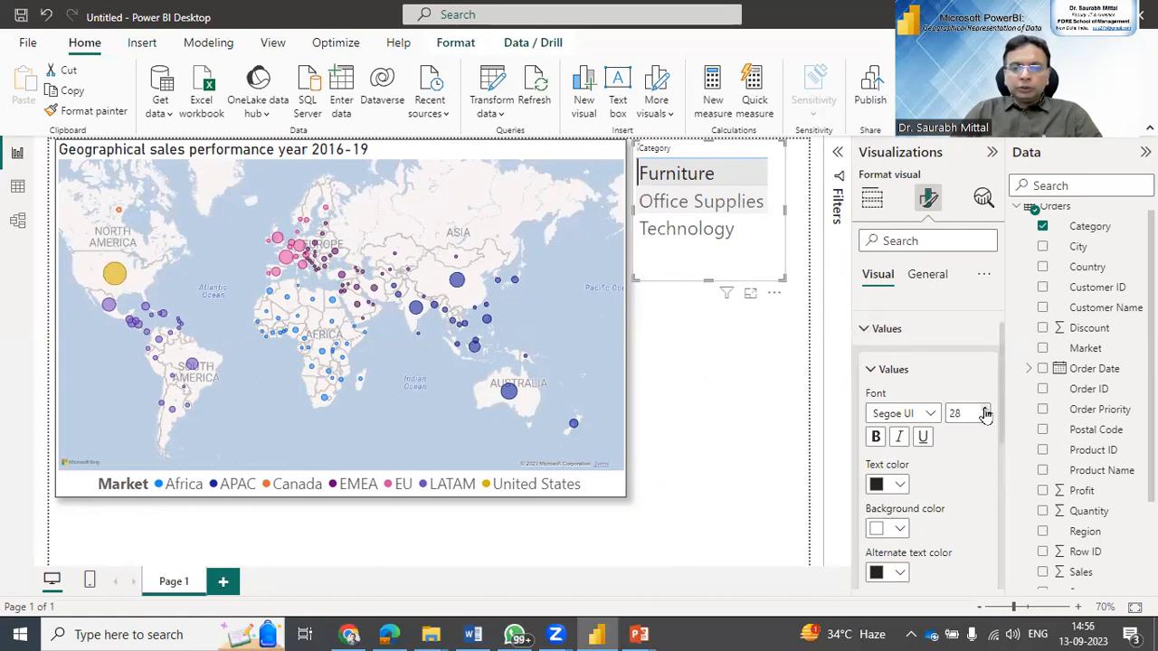
{"action": "left_click", "coordinate": [985, 412]}
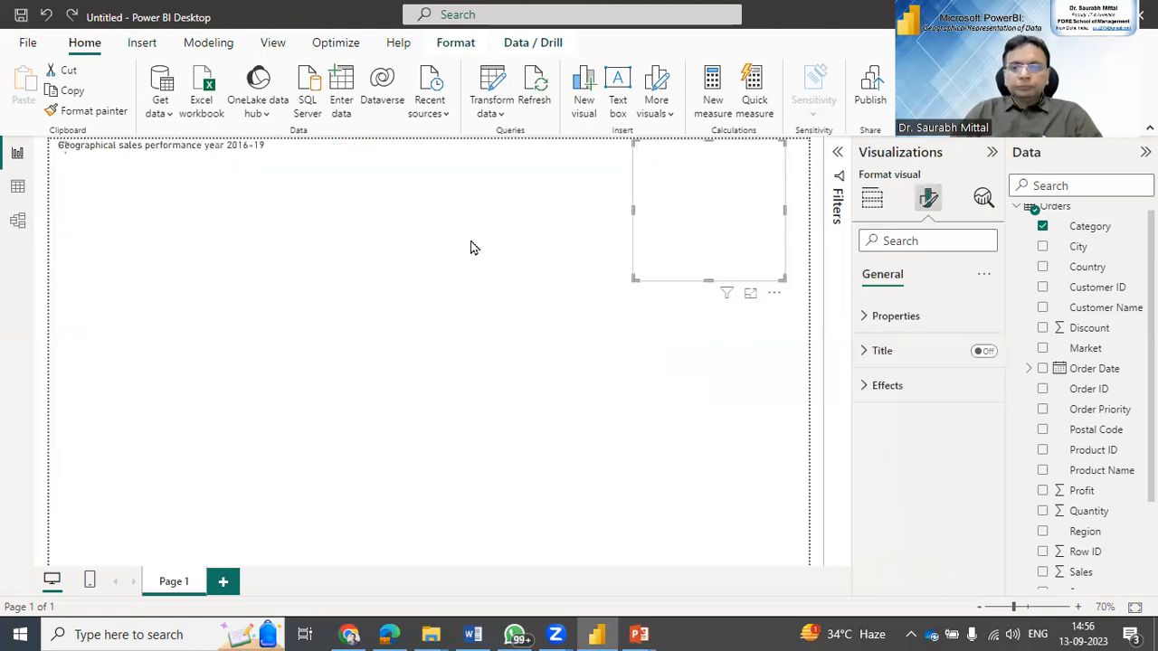
{"action": "left_click", "coordinate": [787, 267]}
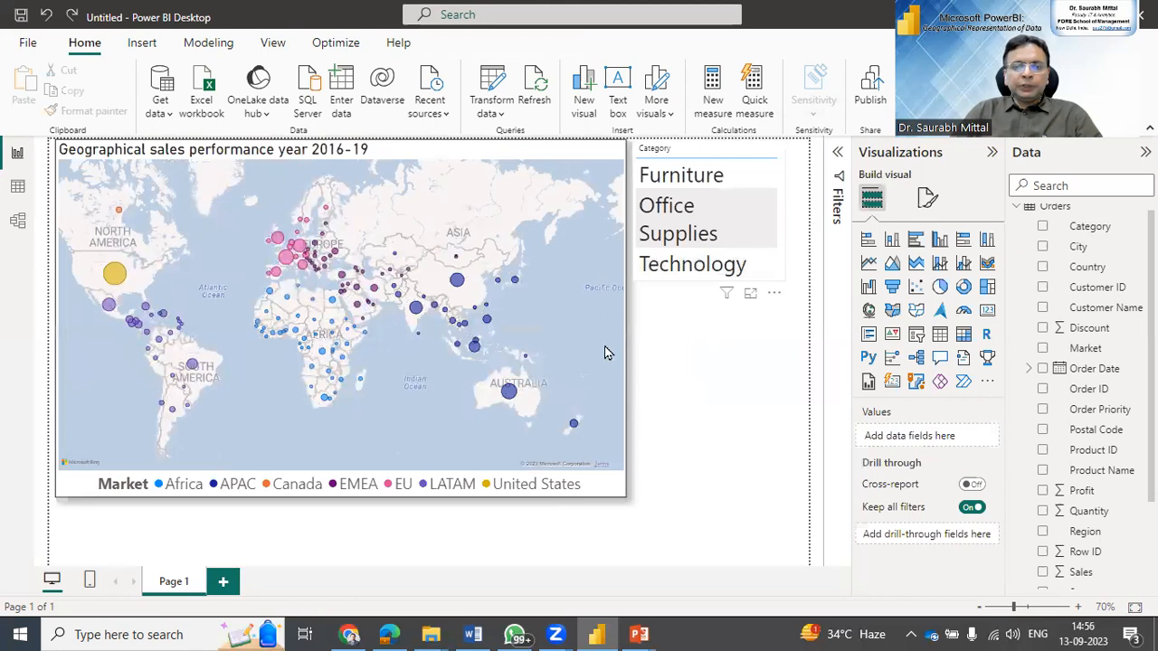
Examine the bubble map's formatting options, including its general properties, map settings and bubbles.
{"action": "left_click", "coordinate": [629, 486]}
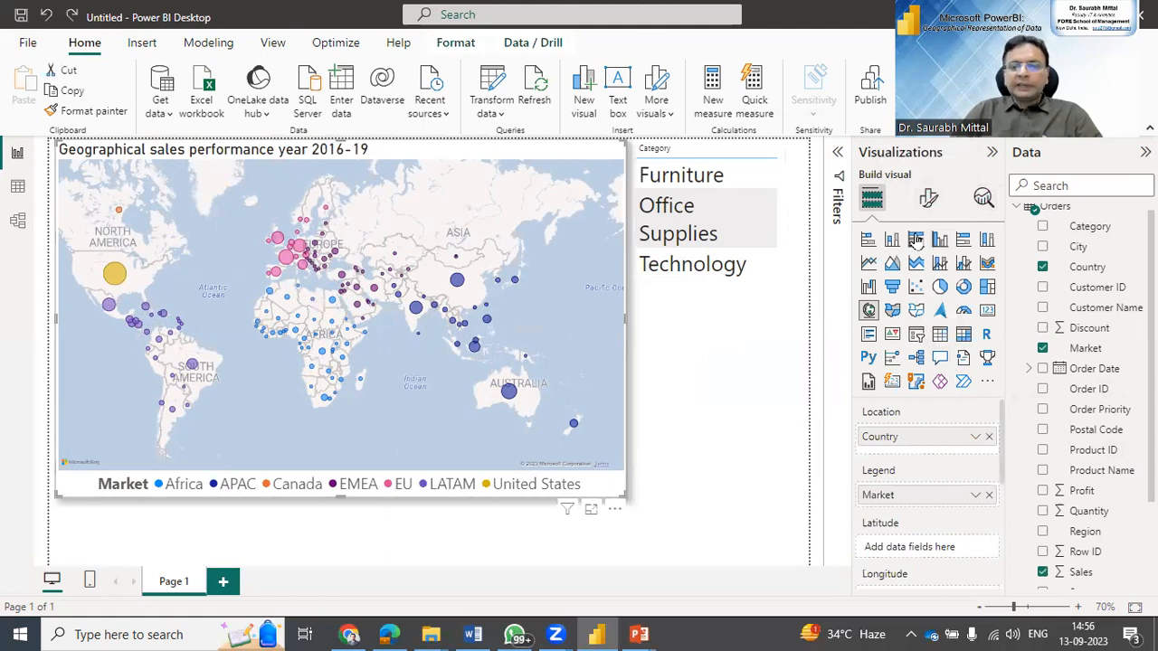
{"action": "left_click", "coordinate": [928, 197]}
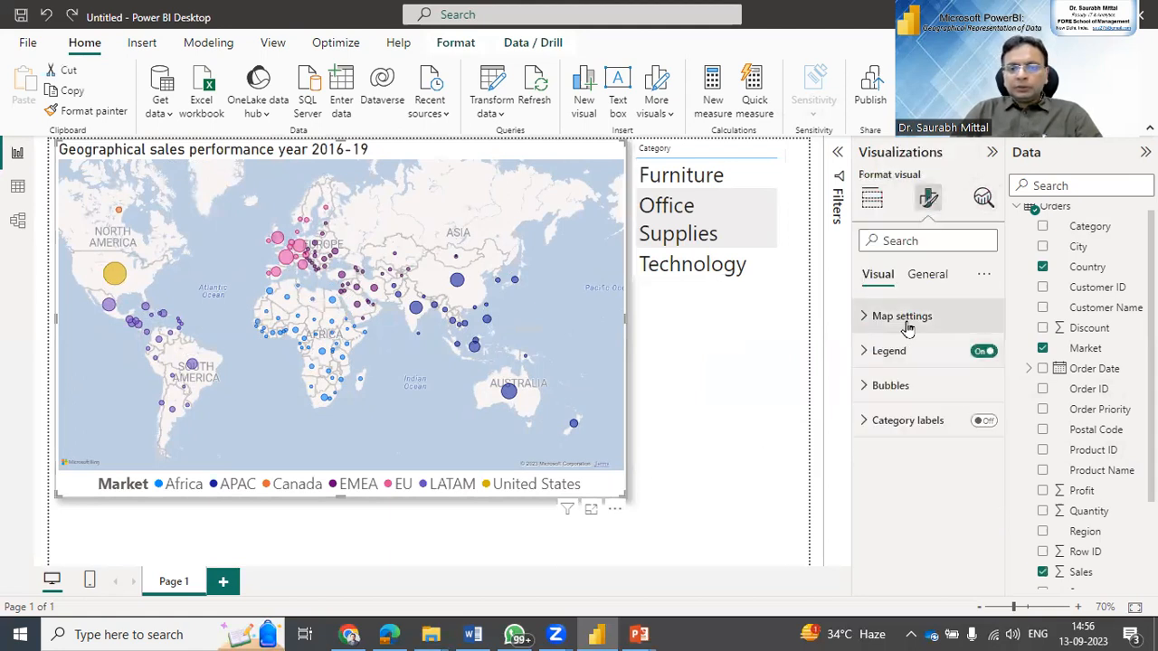
{"action": "left_click", "coordinate": [915, 276]}
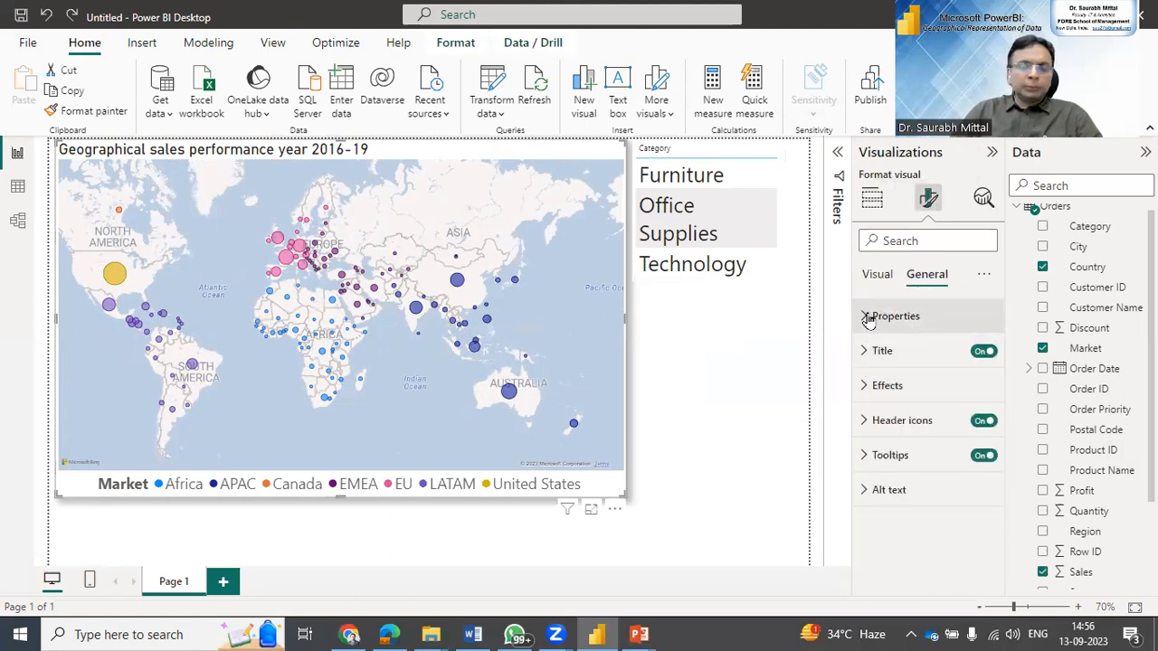
{"action": "left_click", "coordinate": [879, 277]}
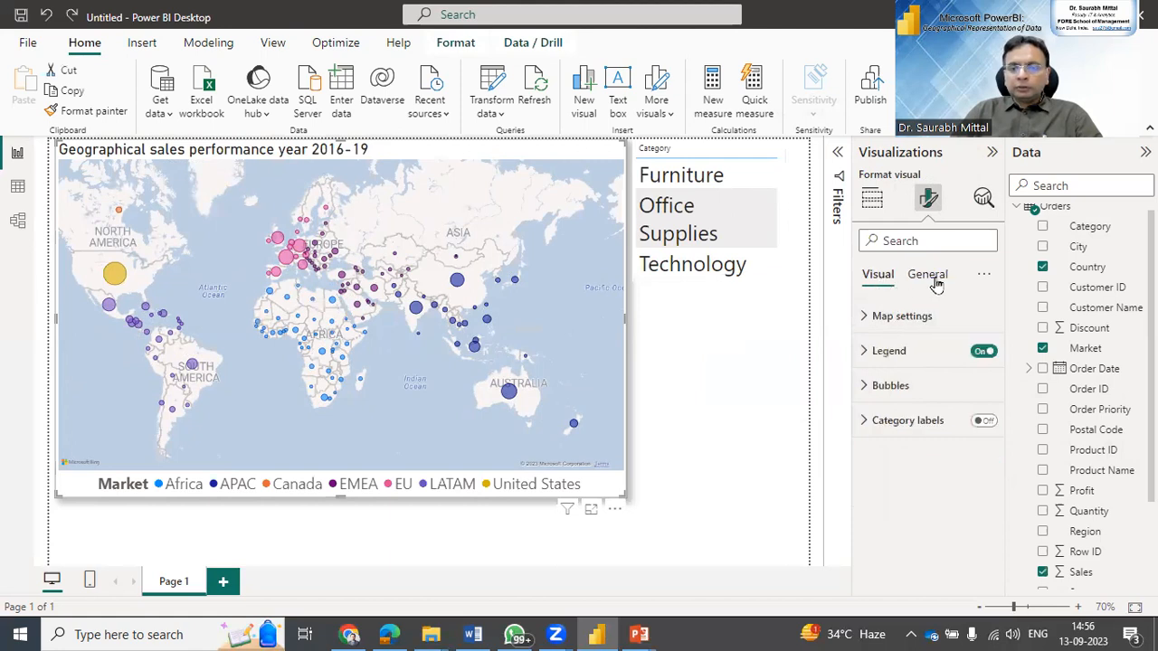
{"action": "left_click", "coordinate": [921, 318]}
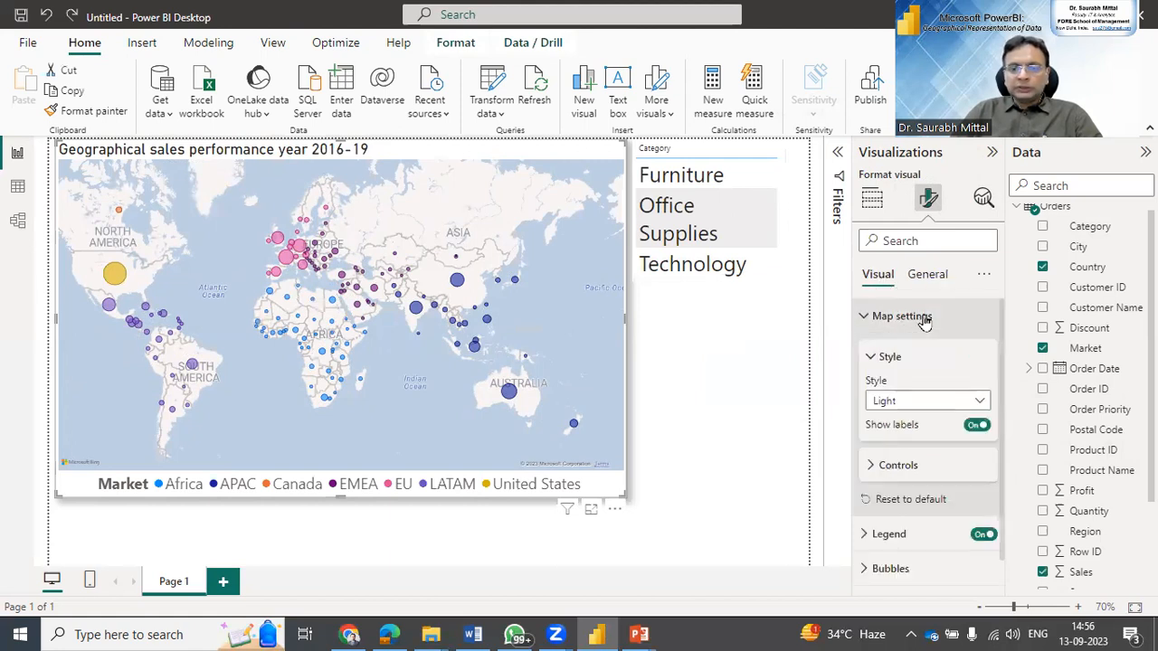
{"action": "left_click", "coordinate": [923, 318]}
{"action": "left_click", "coordinate": [887, 385]}
{"action": "left_click", "coordinate": [886, 386]}
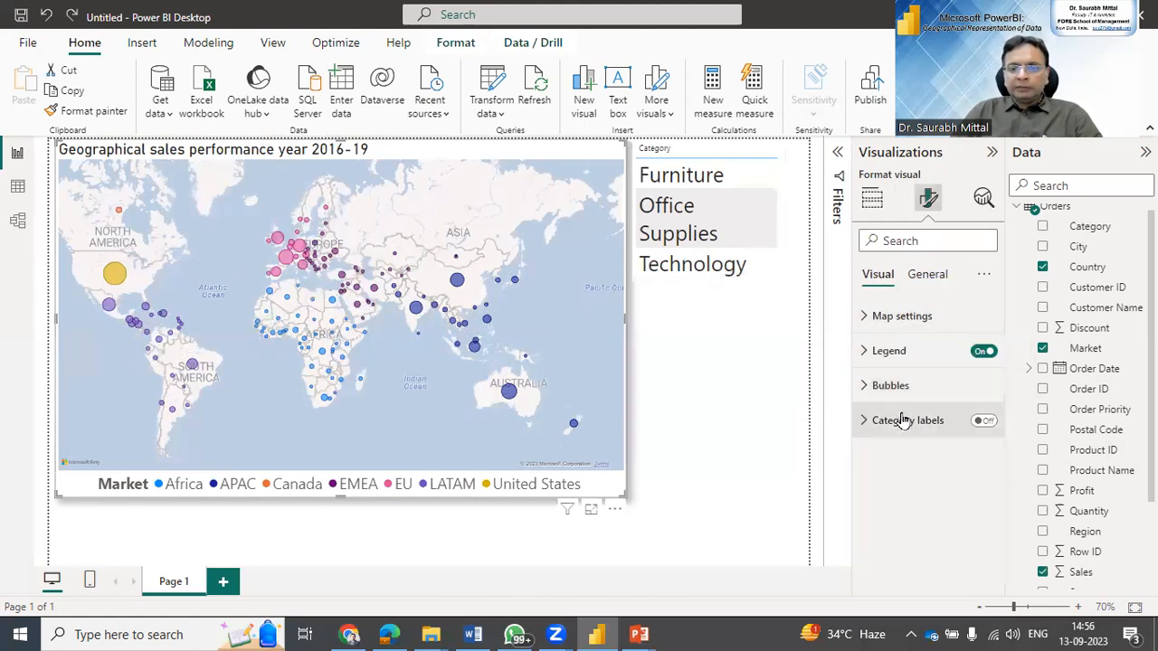
Turn on the bubble map's category labels and set their background transparency to 84%.
{"action": "left_click", "coordinate": [984, 423]}
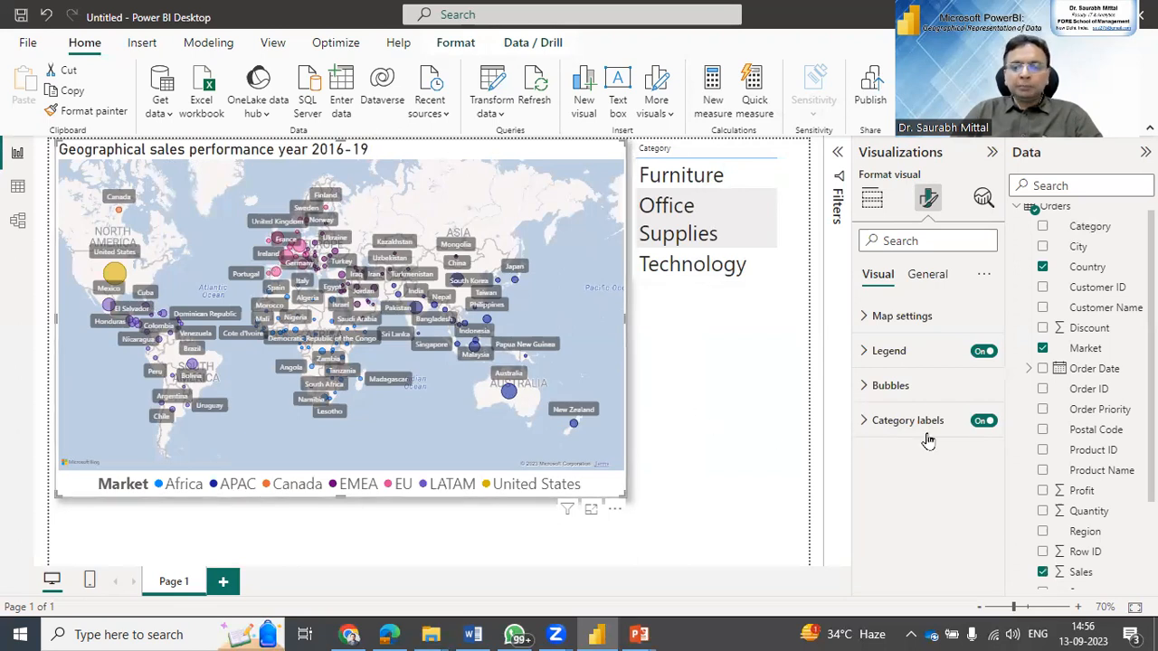
{"action": "left_click", "coordinate": [870, 422]}
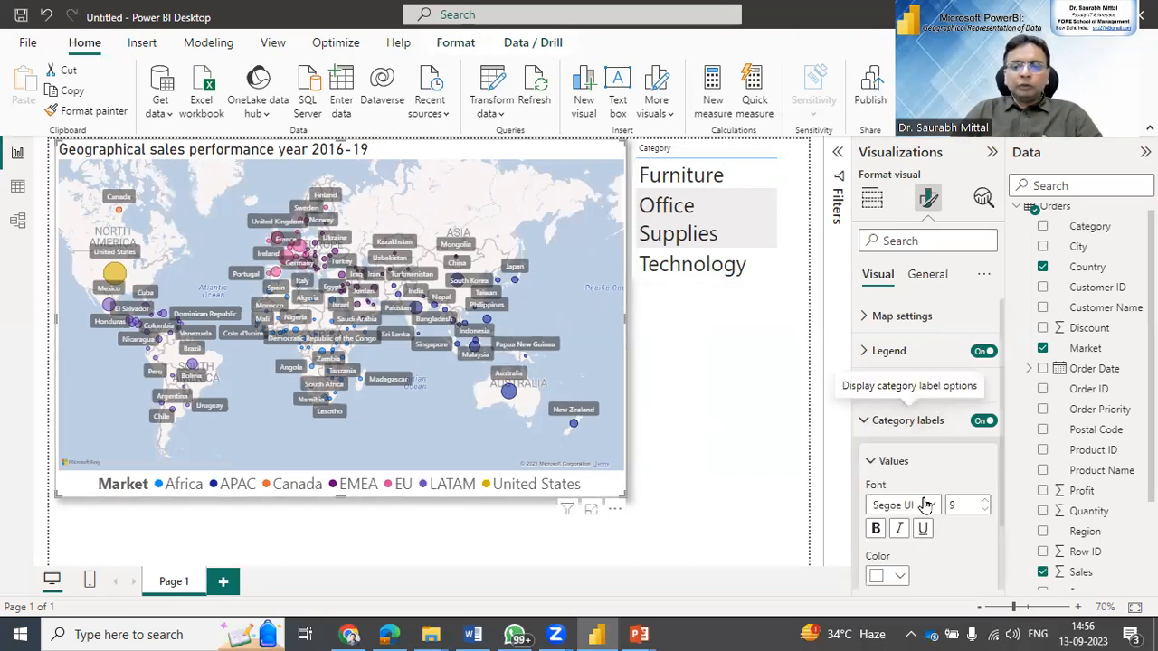
{"action": "scroll", "coordinate": [949, 488], "scroll_direction": "down", "scroll_amount": 1}
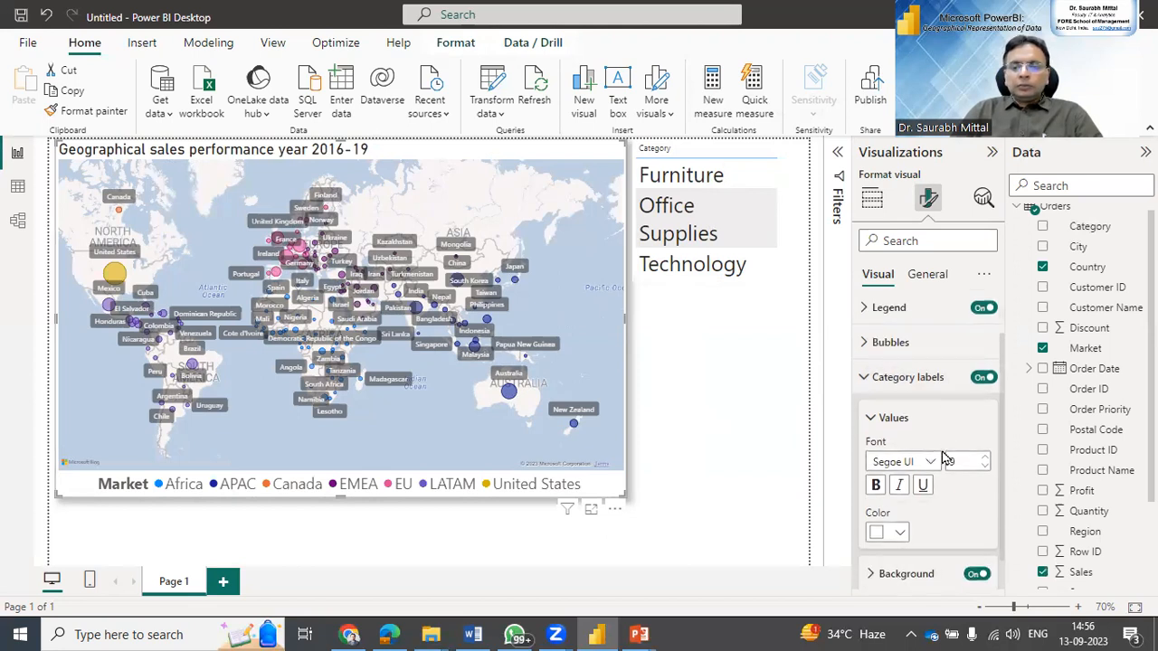
{"action": "scroll", "coordinate": [942, 459], "scroll_direction": "down", "scroll_amount": 1}
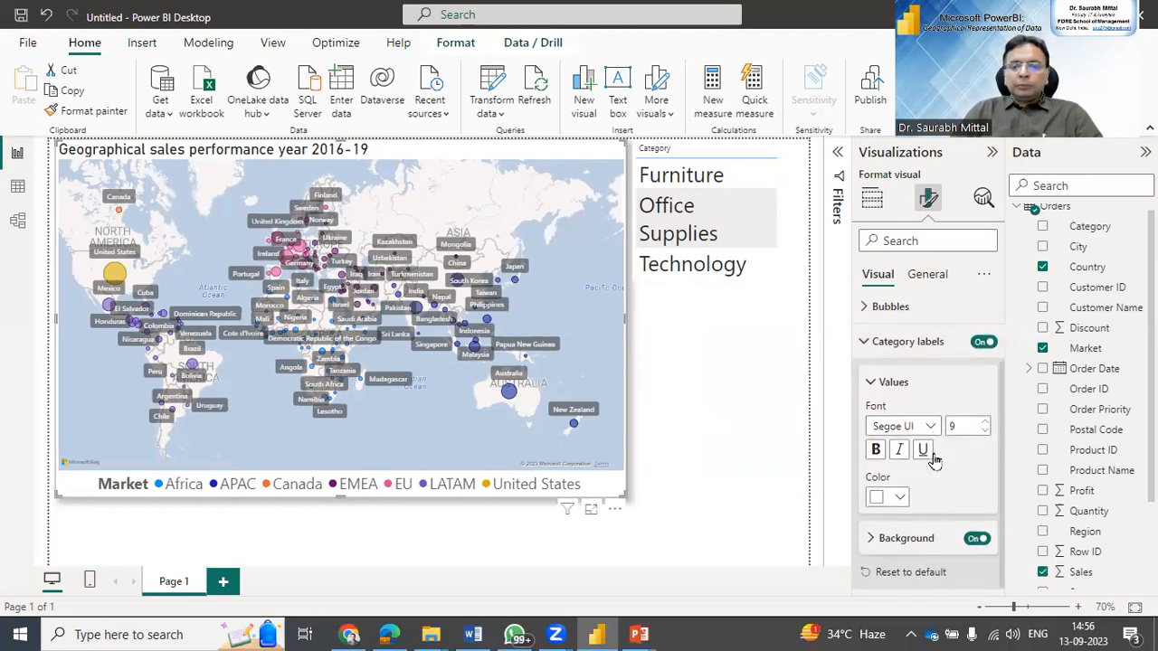
{"action": "left_click", "coordinate": [869, 541]}
{"action": "scroll", "coordinate": [910, 506], "scroll_direction": "down", "scroll_amount": 2}
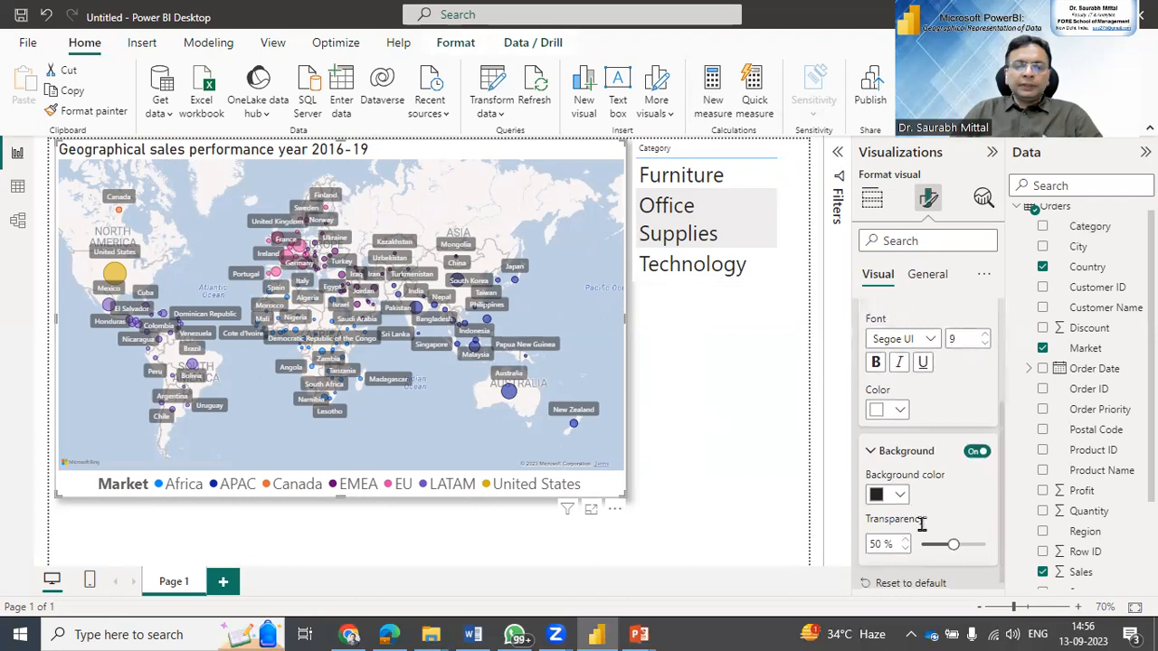
{"action": "left_click_drag", "start_coordinate": [938, 545], "coordinate": [981, 545]}
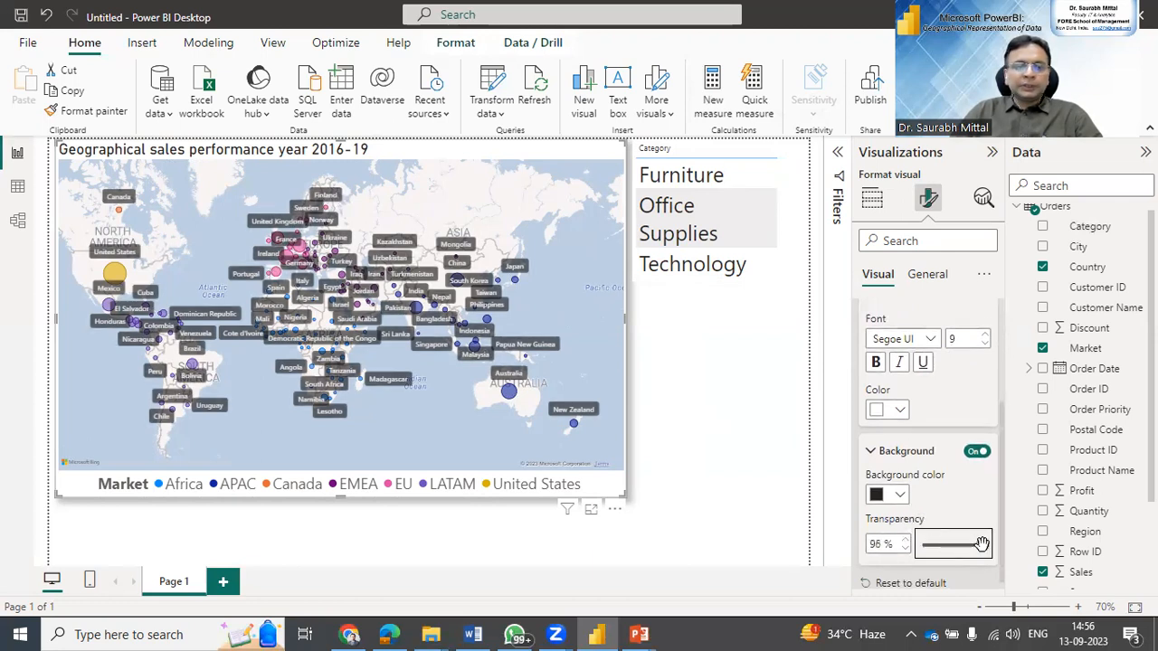
{"action": "left_click_drag", "start_coordinate": [983, 541], "coordinate": [974, 543]}
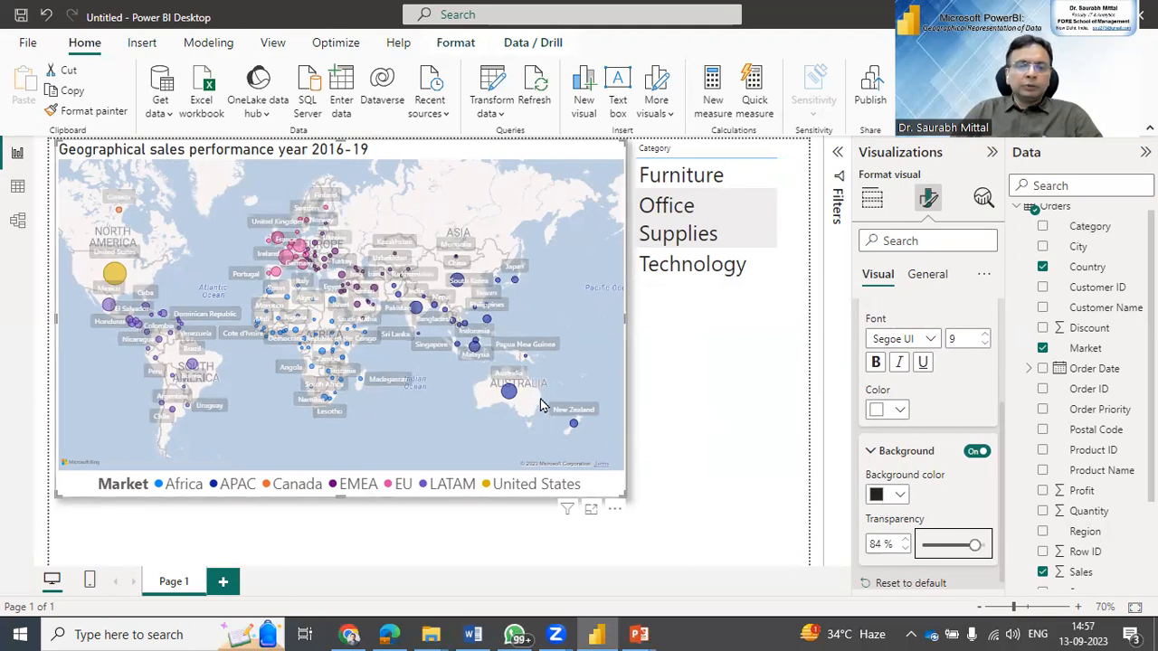
Inspect the map around India, highlighting the India and China bubbles in turn.
{"action": "scroll", "coordinate": [440, 351], "scroll_direction": "up", "scroll_amount": 2}
{"action": "scroll", "coordinate": [441, 351], "scroll_direction": "up", "scroll_amount": 2}
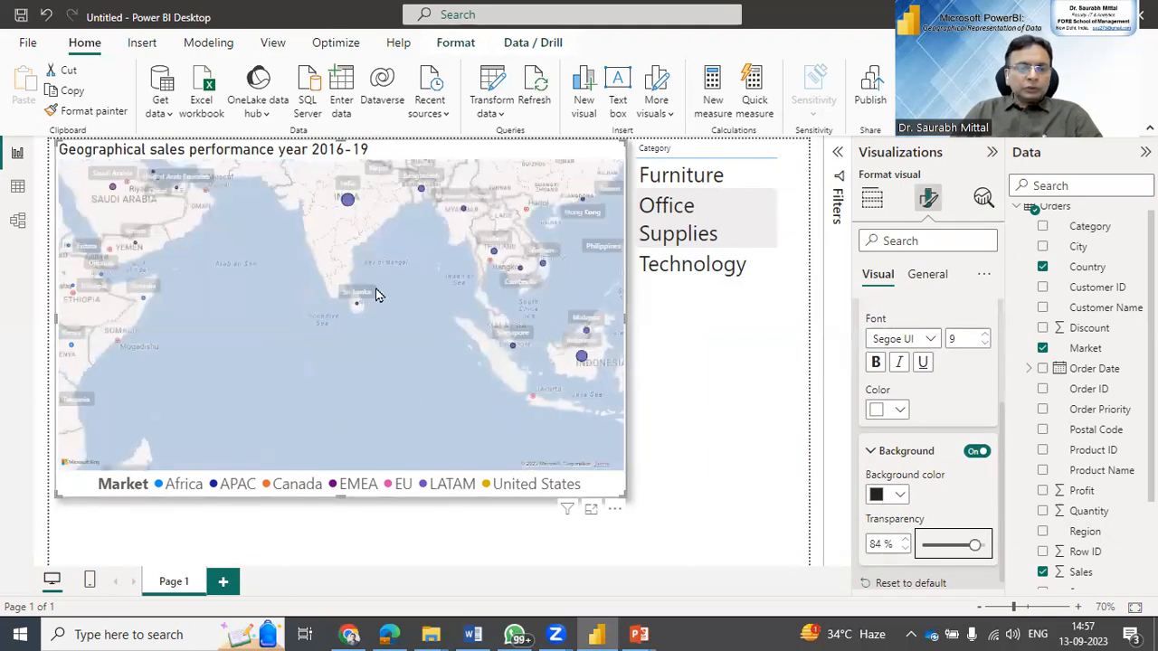
{"action": "left_click_drag", "start_coordinate": [406, 292], "coordinate": [428, 422]}
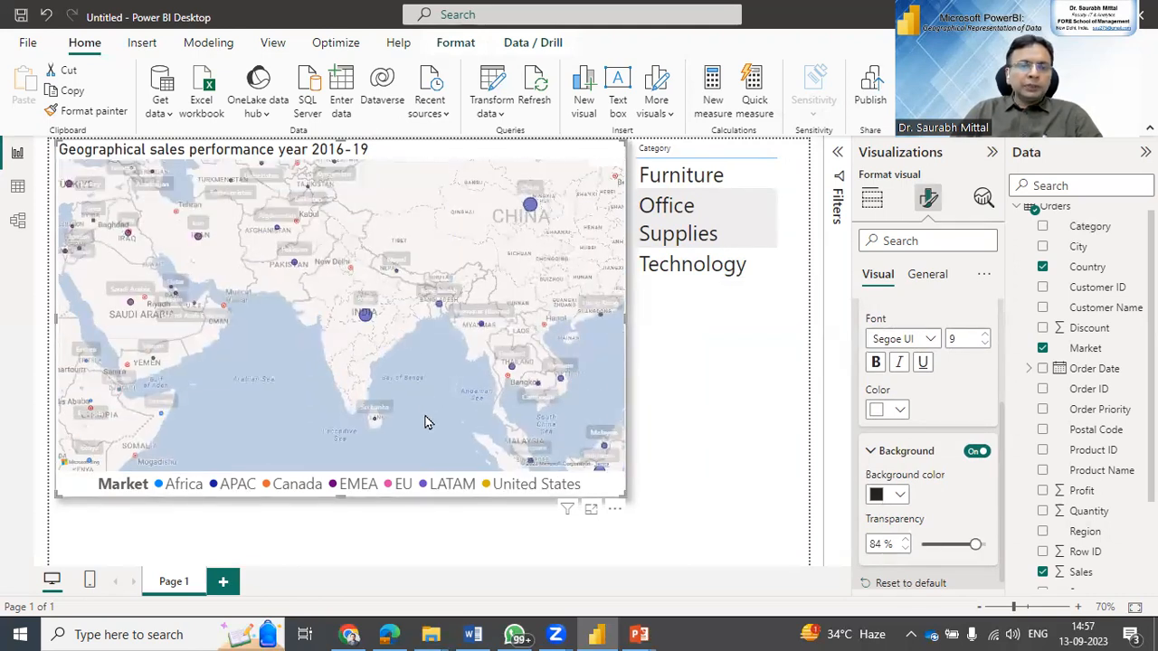
{"action": "left_click", "coordinate": [365, 315]}
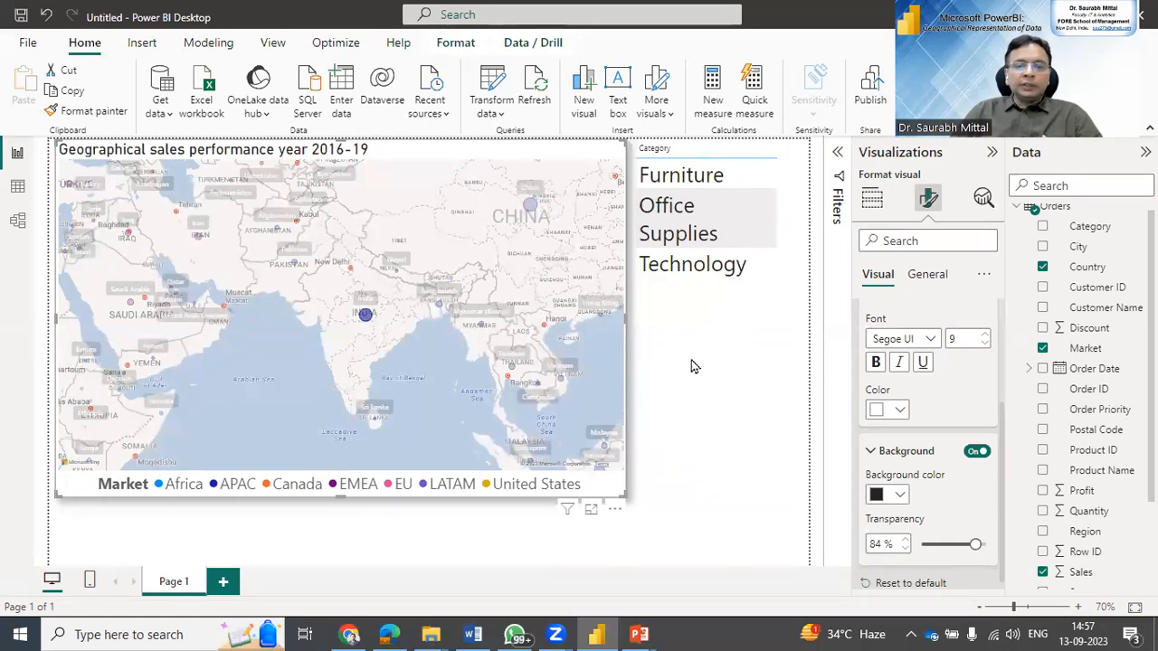
{"action": "left_click", "coordinate": [529, 210]}
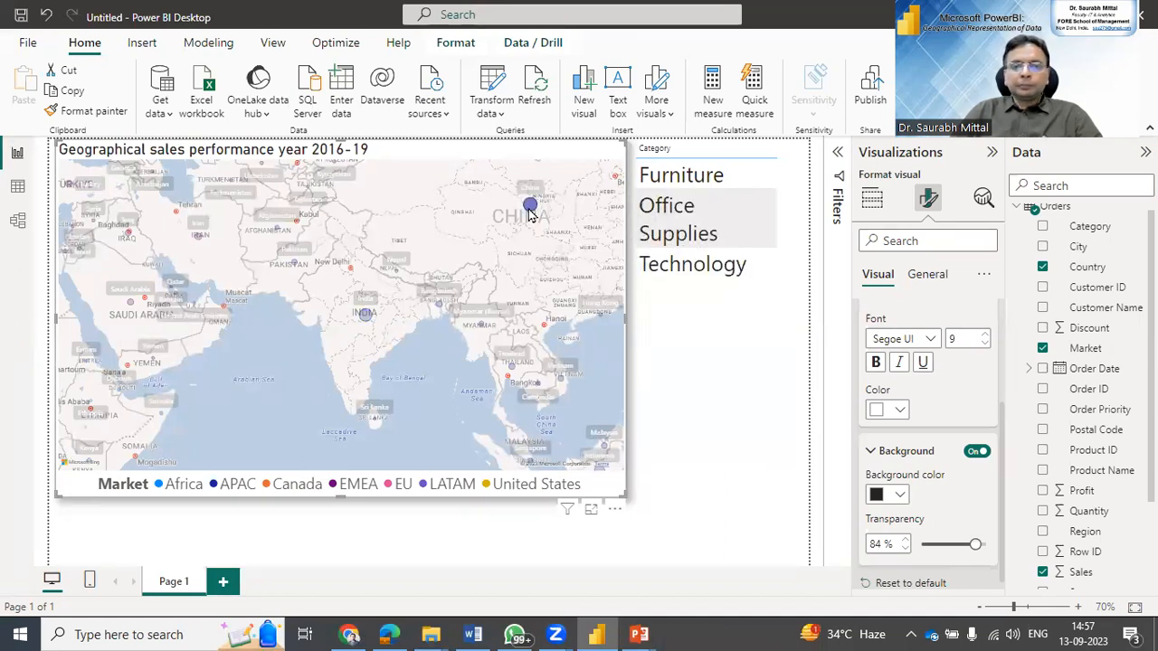
{"action": "left_click", "coordinate": [364, 316]}
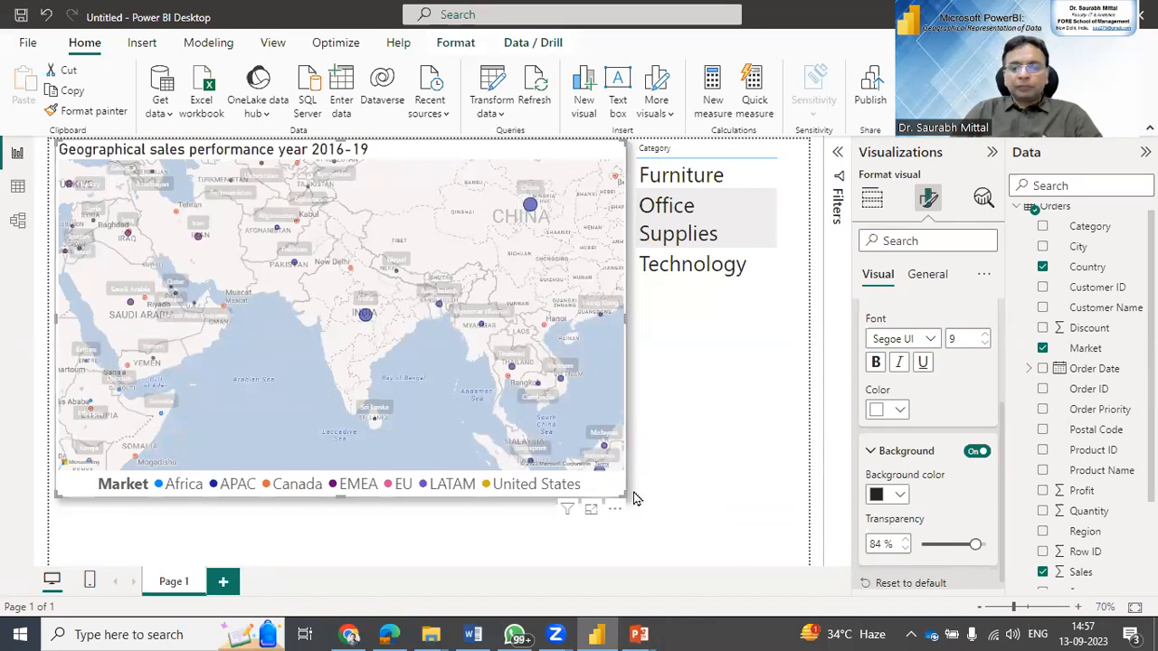
Set the category labels' background transparency to 58%.
{"action": "left_click", "coordinate": [958, 545]}
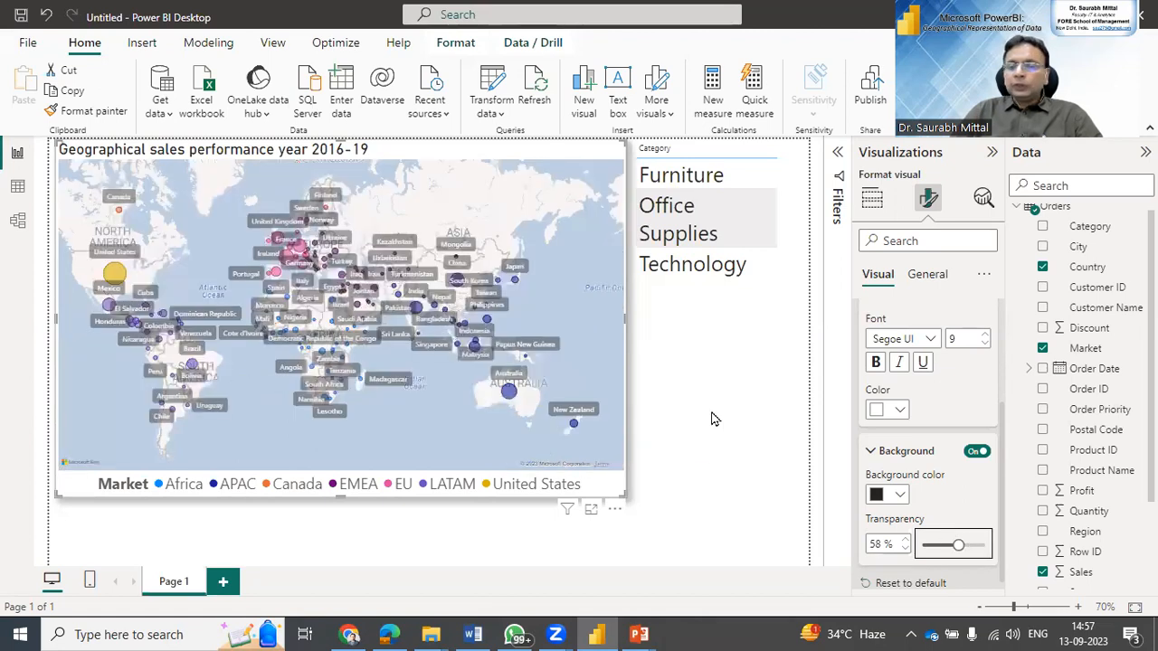
{"action": "scroll", "coordinate": [939, 479], "scroll_direction": "down", "scroll_amount": 1}
{"action": "scroll", "coordinate": [900, 434], "scroll_direction": "up", "scroll_amount": 2}
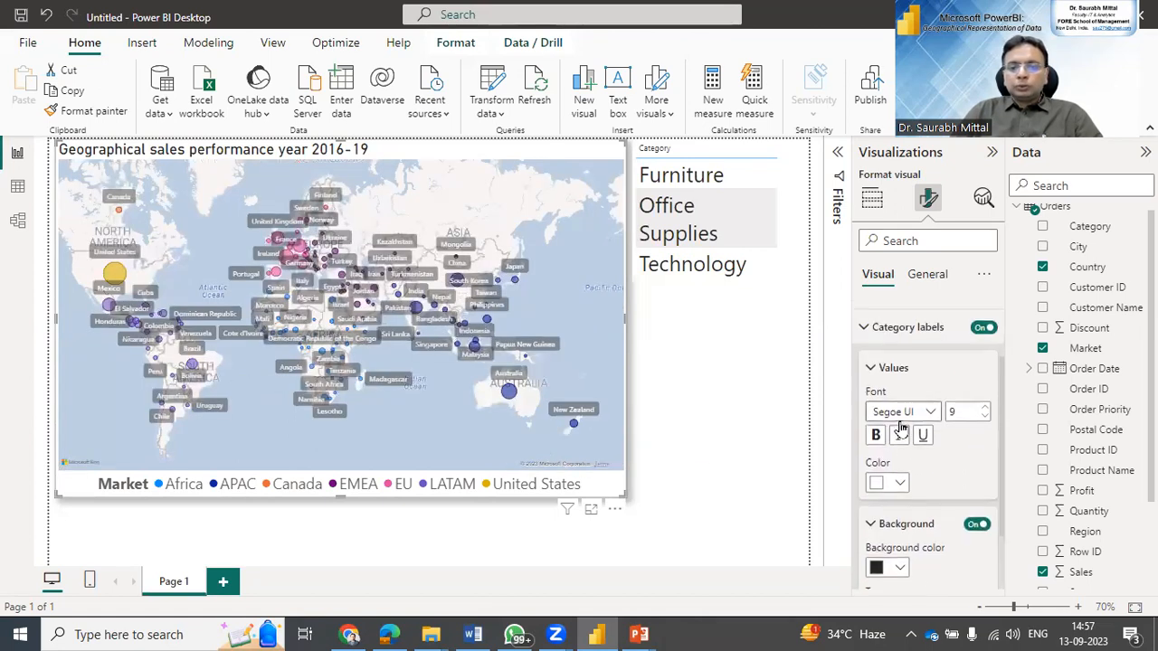